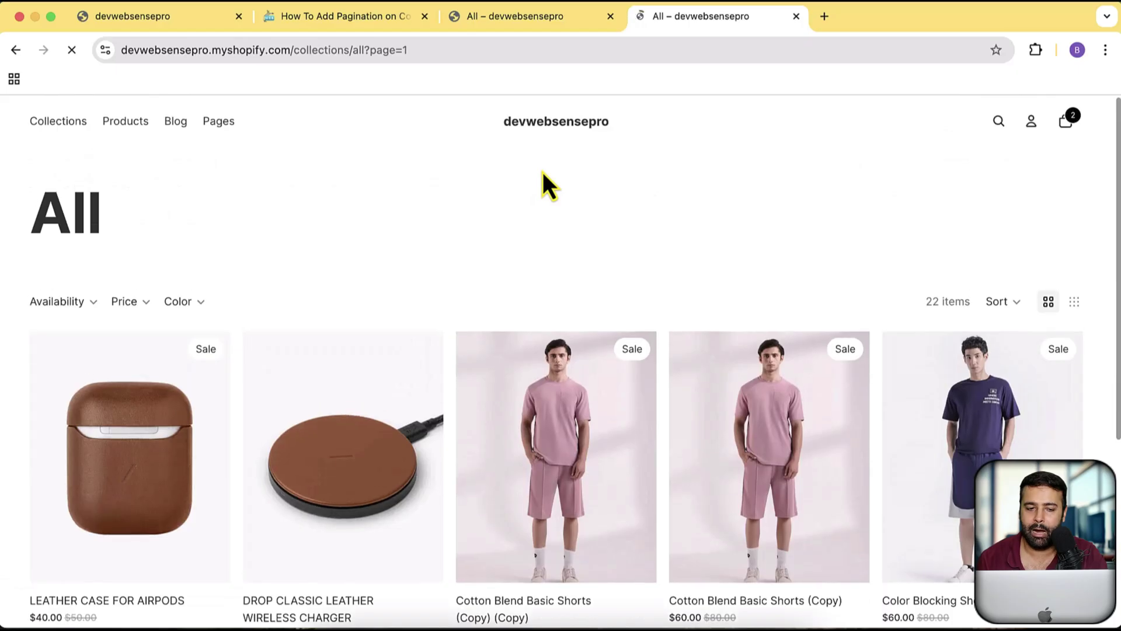
scroll(638, 188, "down", 3)
scroll(996, 354, "up", 1)
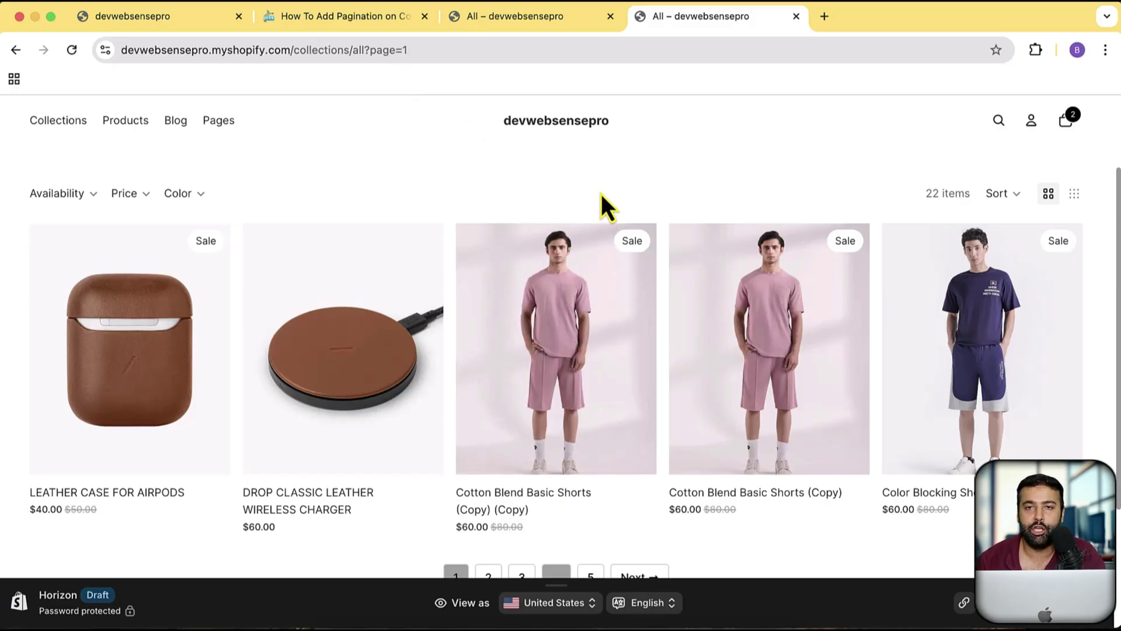
scroll(759, 373, "down", 2)
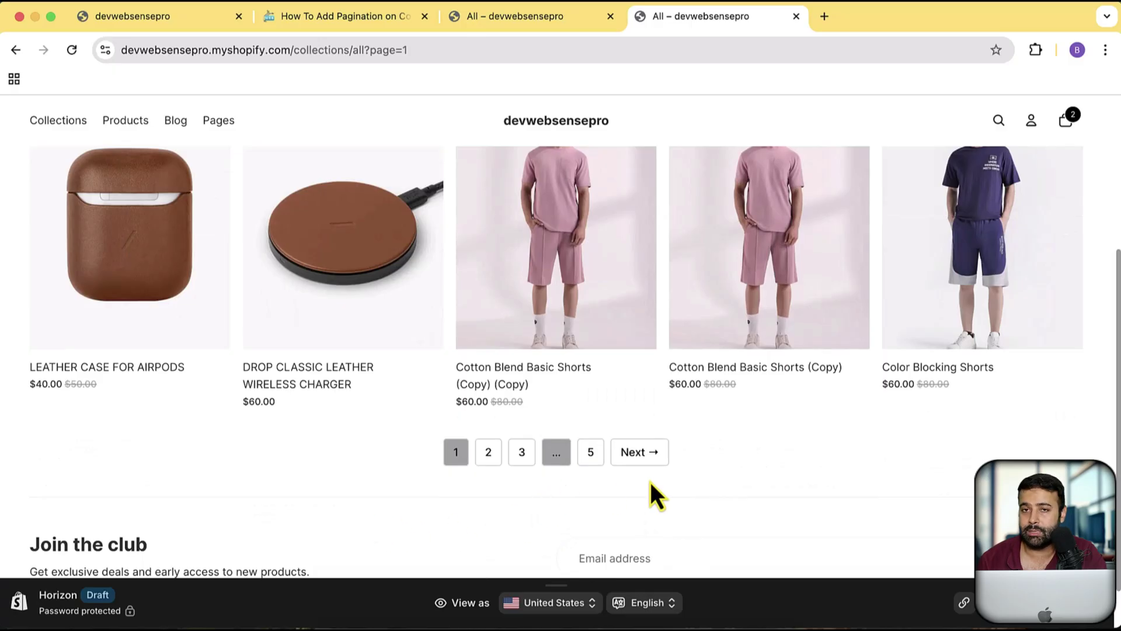
left_click(555, 29)
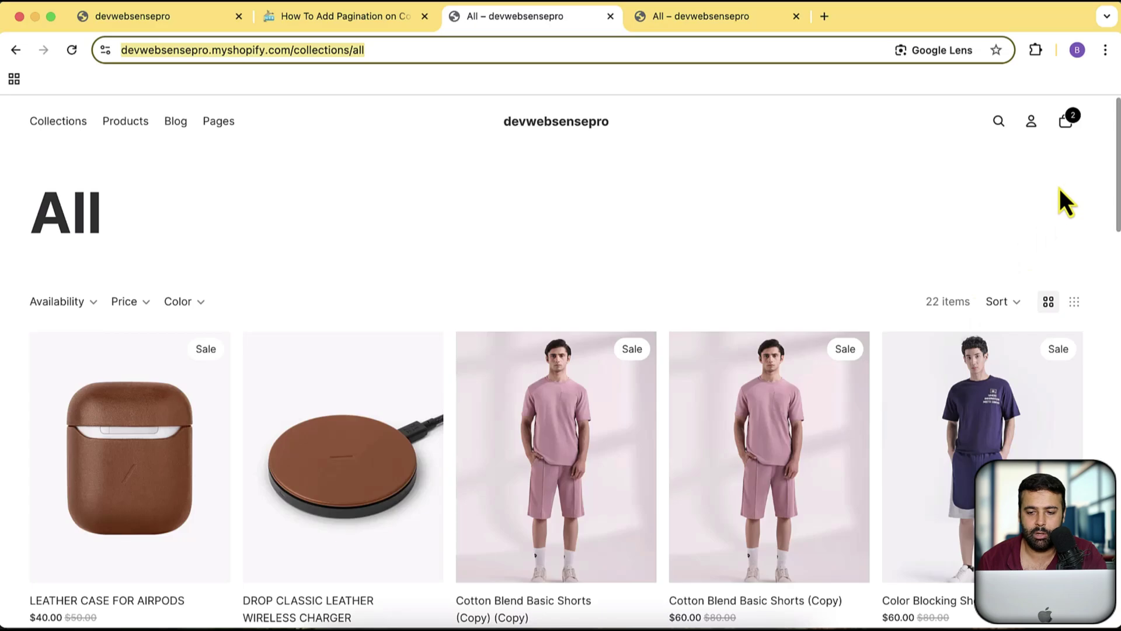
scroll(1072, 198, "down", 10)
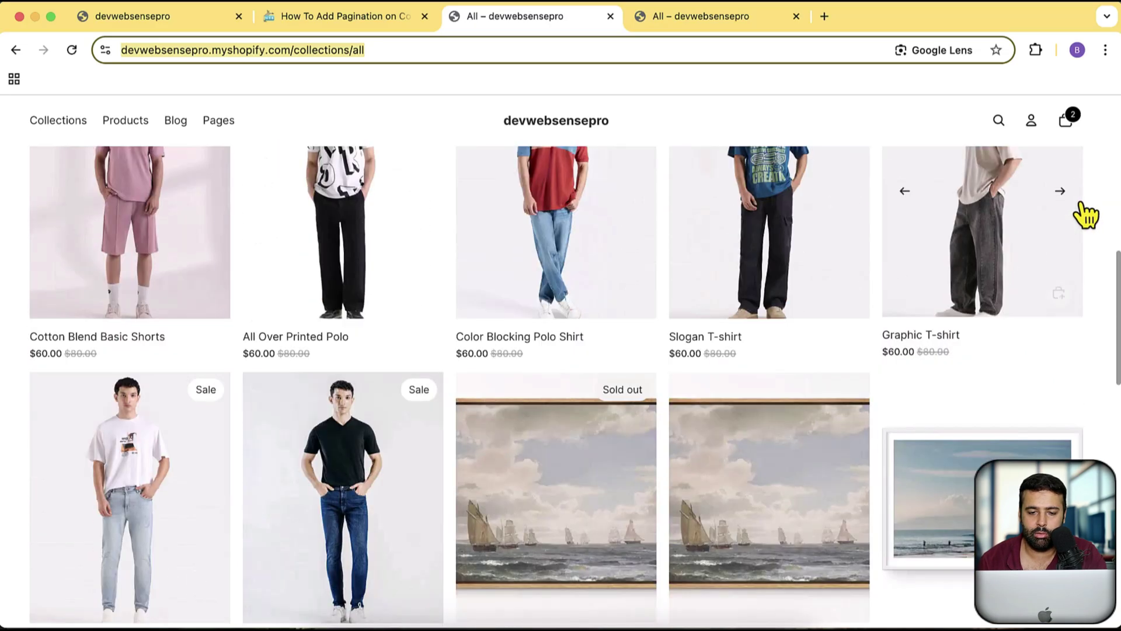
scroll(1085, 216, "down", 12)
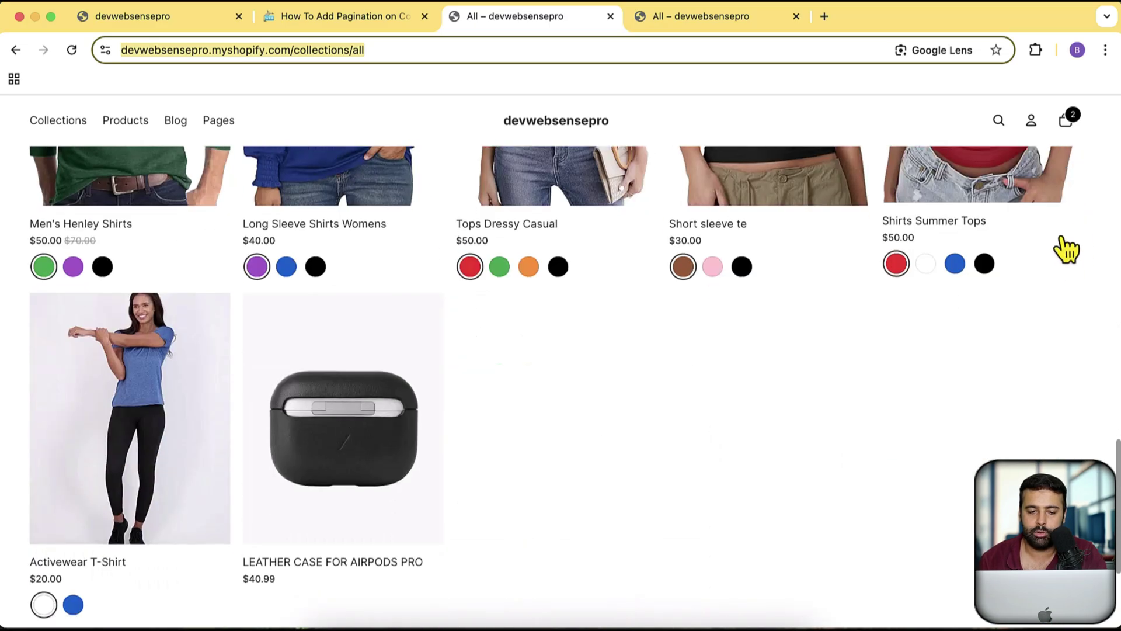
scroll(1064, 260, "down", 4)
scroll(1061, 272, "up", 15)
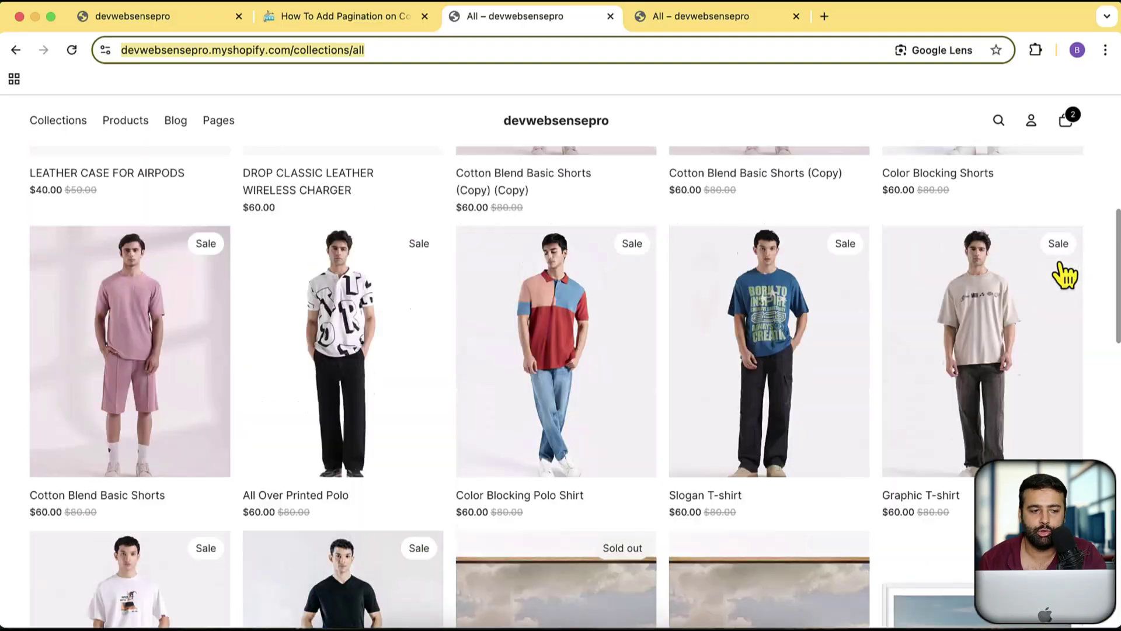
scroll(1064, 273, "up", 7)
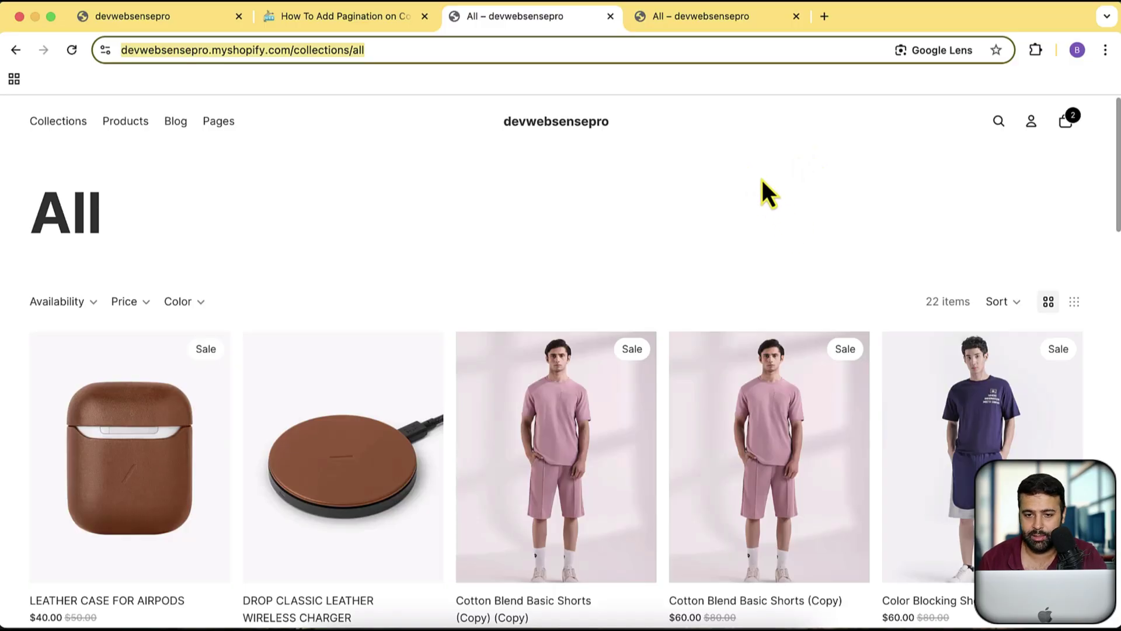
left_click(695, 18)
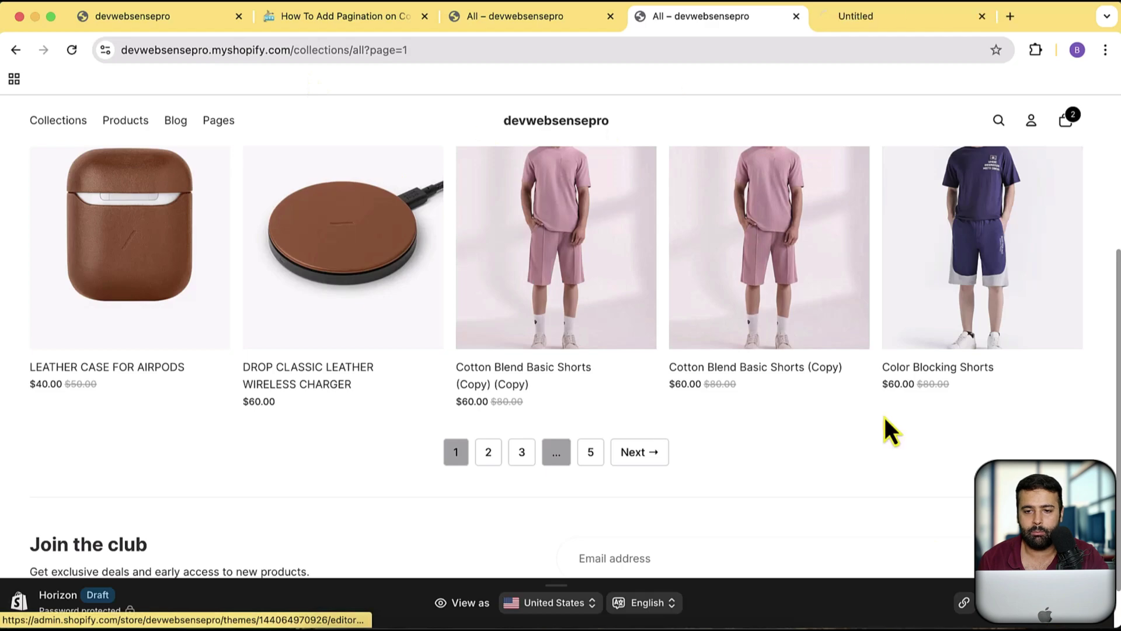
In the theme editor, open the Collection section and scroll to Pagination Settings (5 products per page).
left_click(865, 20)
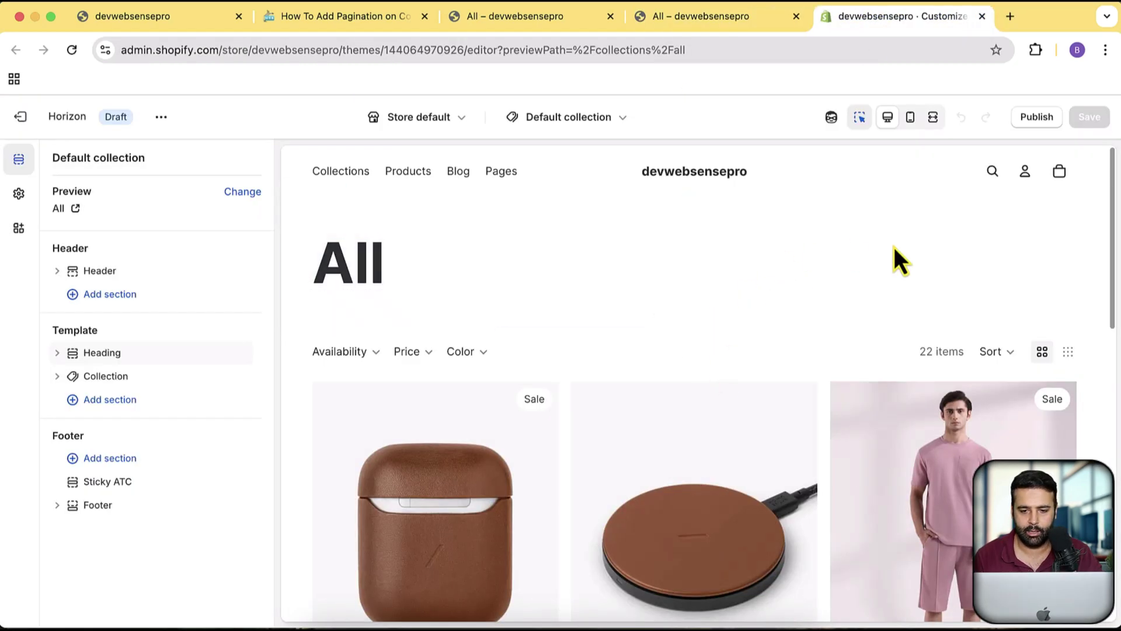
scroll(895, 257, "down", 10)
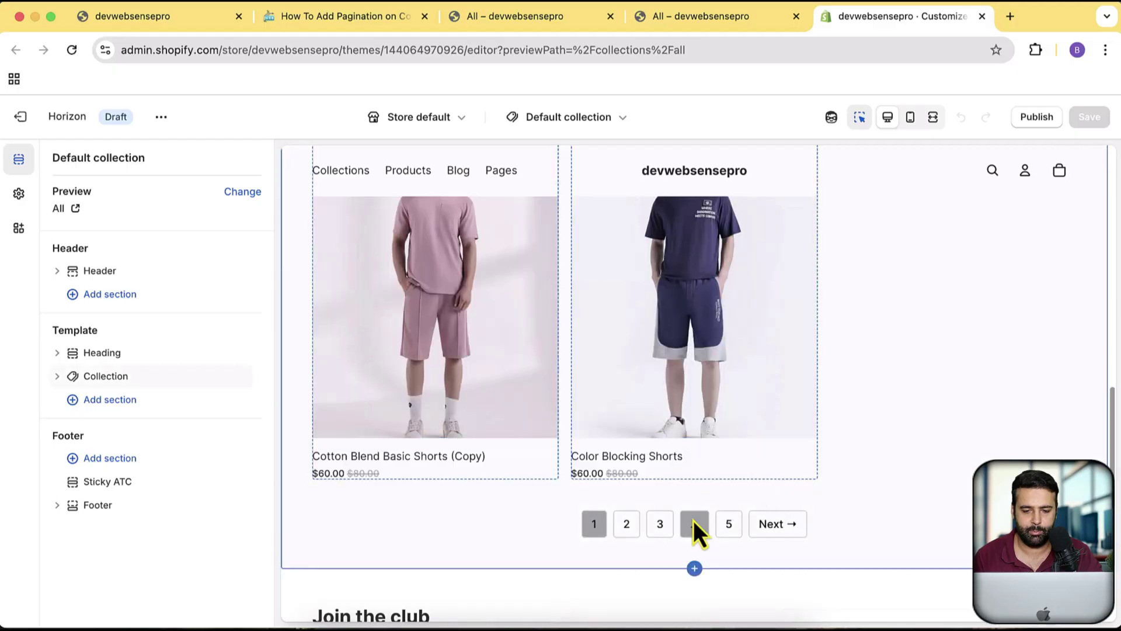
left_click(132, 376)
scroll(104, 251, "down", 10)
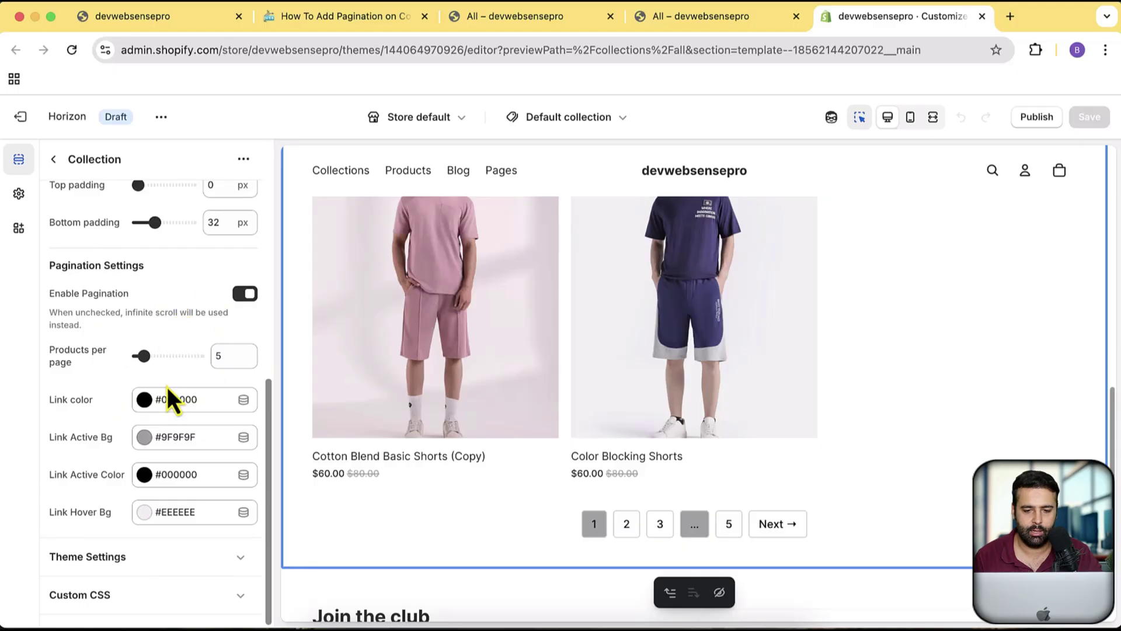
Change Products per page to 10, save, and scroll the preview to the 1, 2, 3, Next pagination.
left_click(594, 523)
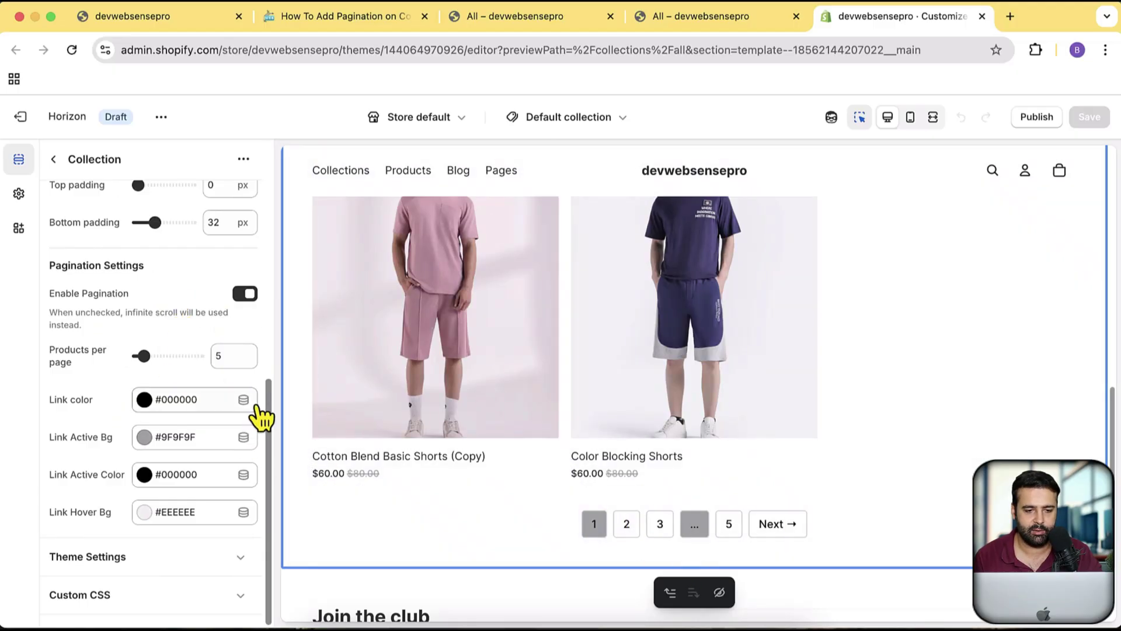
double_click(225, 356)
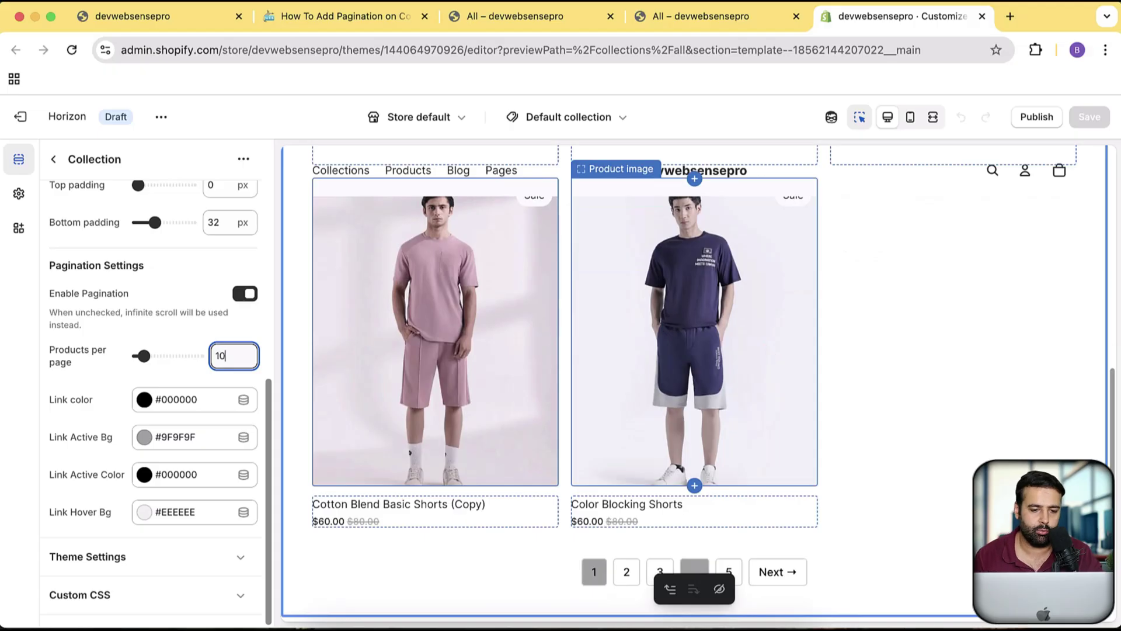
type("10")
key("Tab")
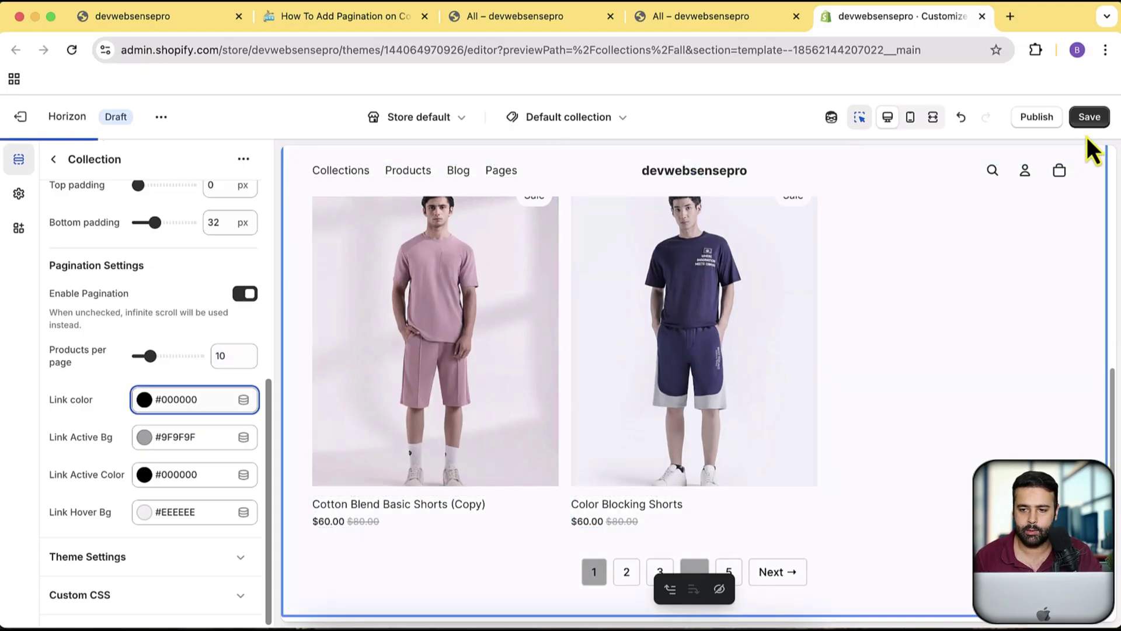
left_click(1092, 119)
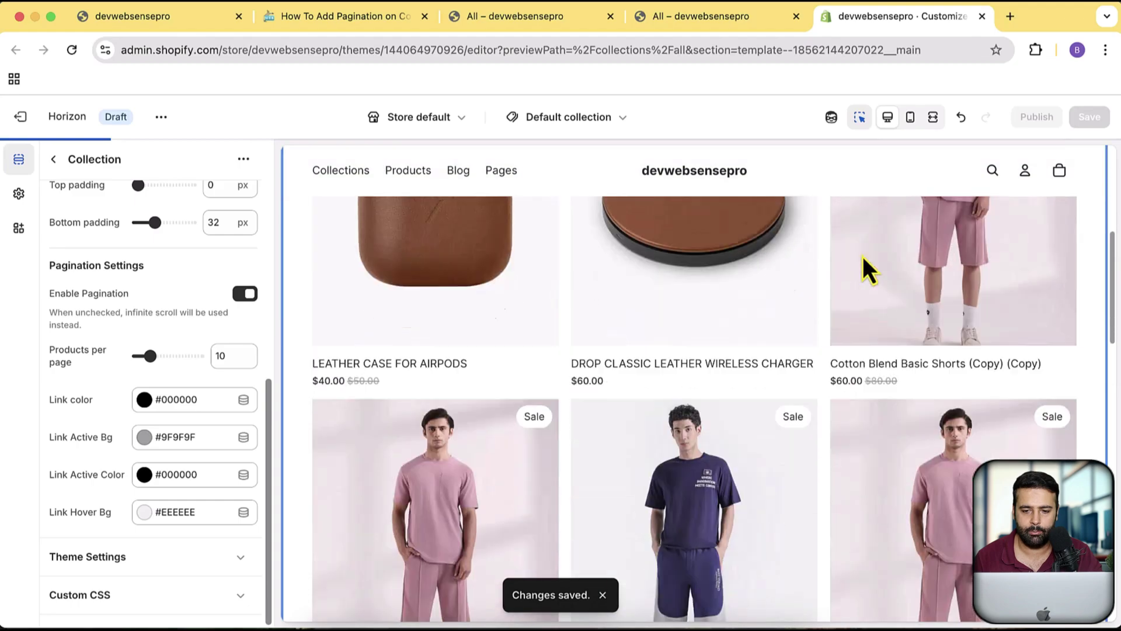
scroll(864, 257, "down", 15)
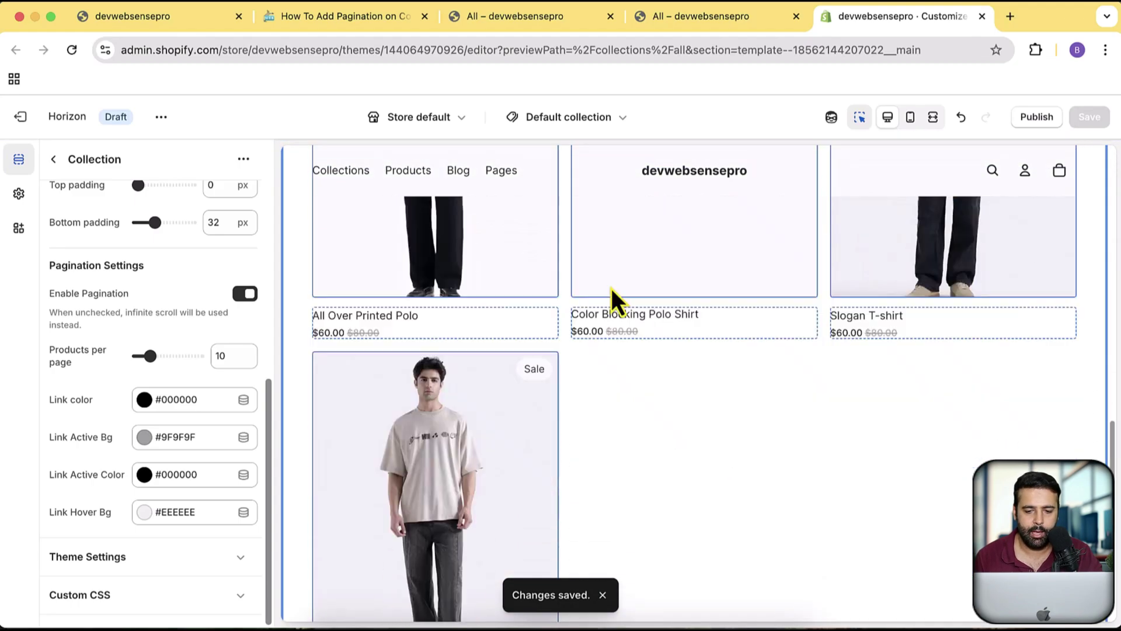
scroll(611, 289, "down", 5)
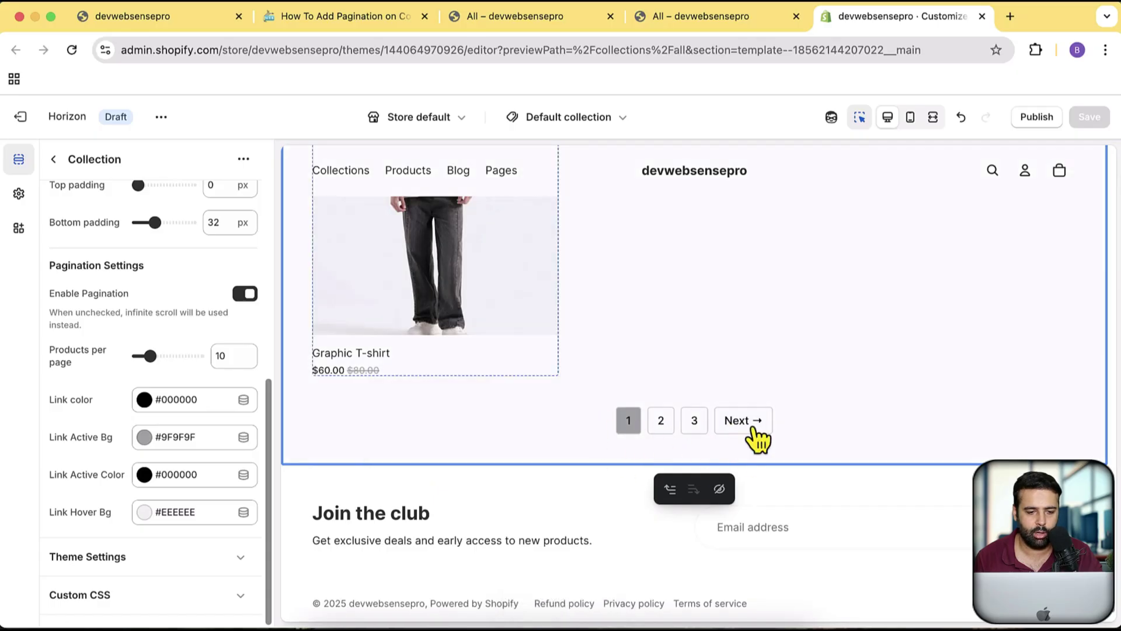
Set the Link Active Bg colour to red for the active page number.
left_click(197, 404)
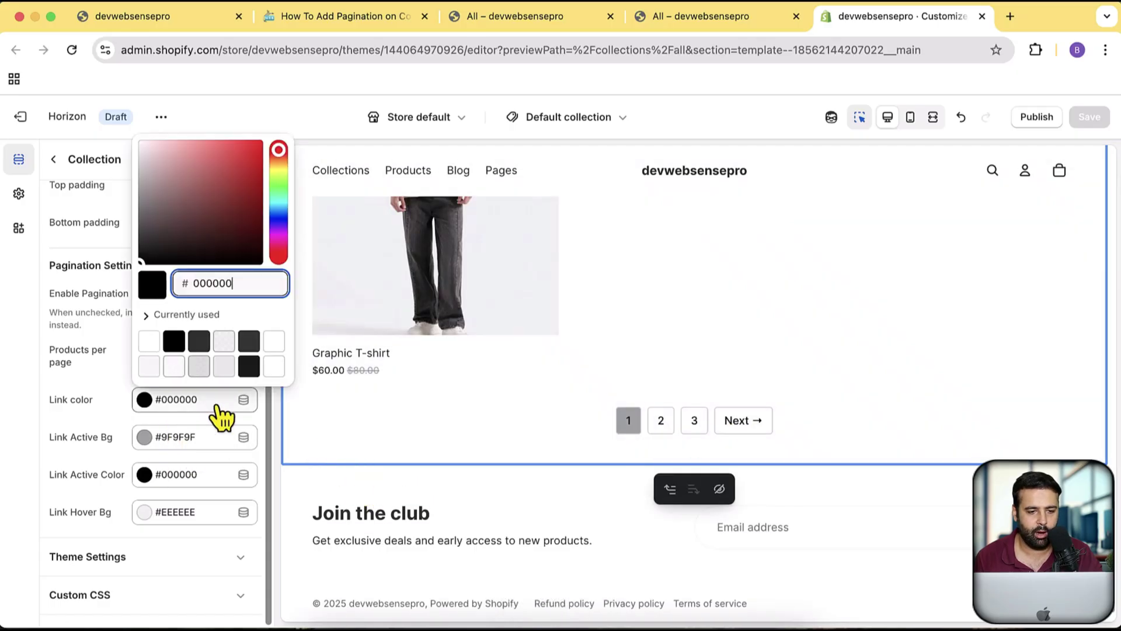
left_click(100, 445)
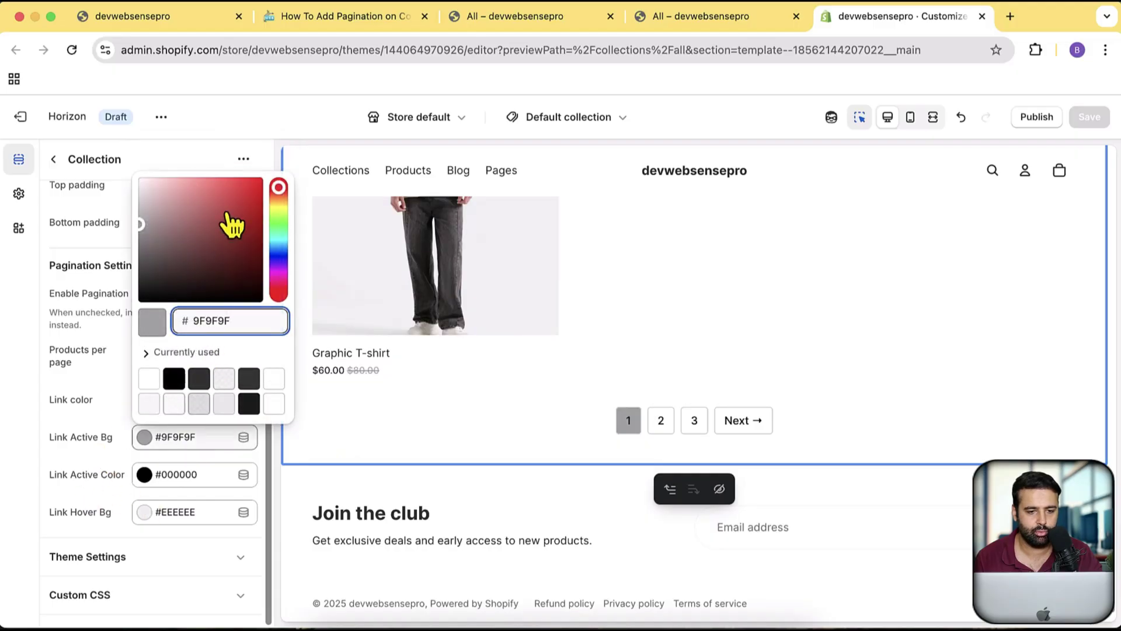
left_click(242, 192)
left_click(64, 390)
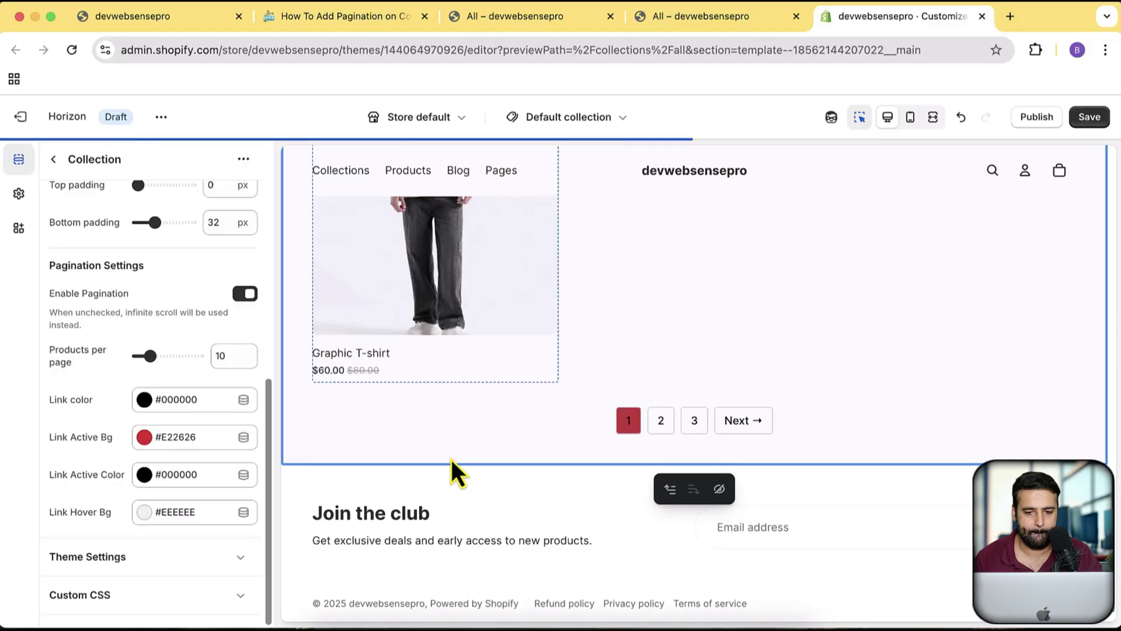
Try other Link color values, including near-white FCFCFC, and leave it black.
left_click(217, 407)
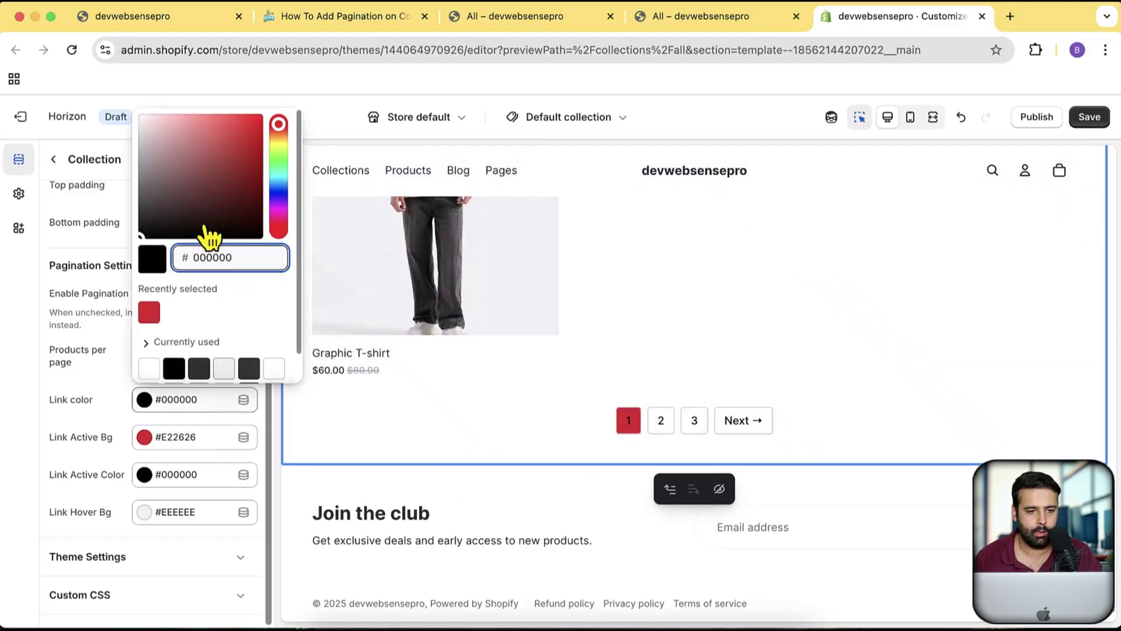
left_click(163, 142)
key("super+z")
left_click(78, 362)
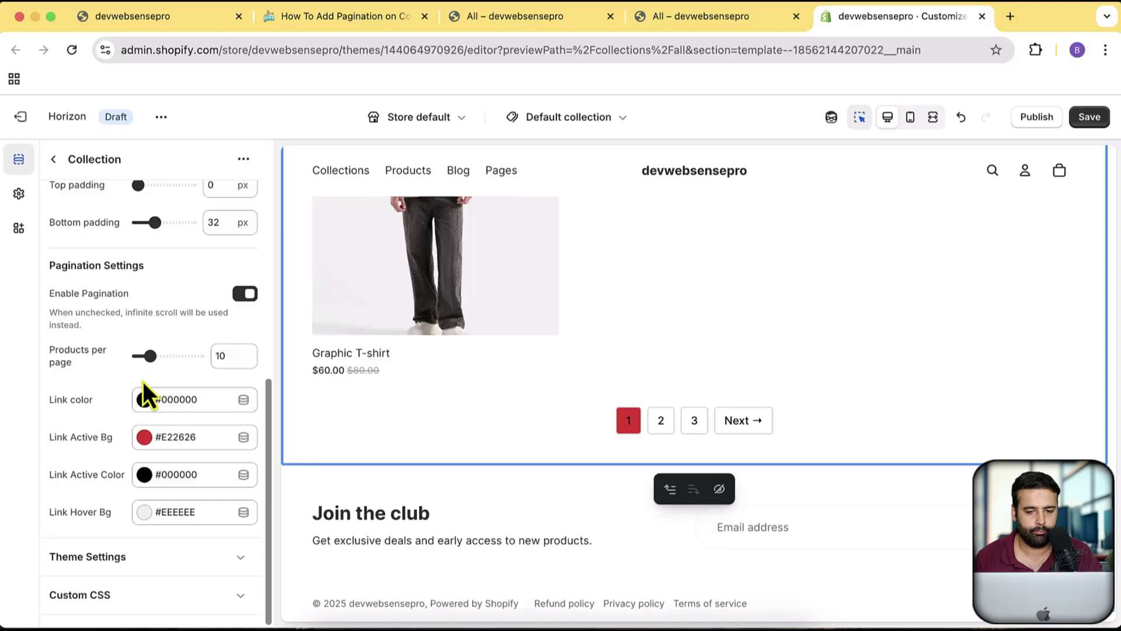
left_click(144, 399)
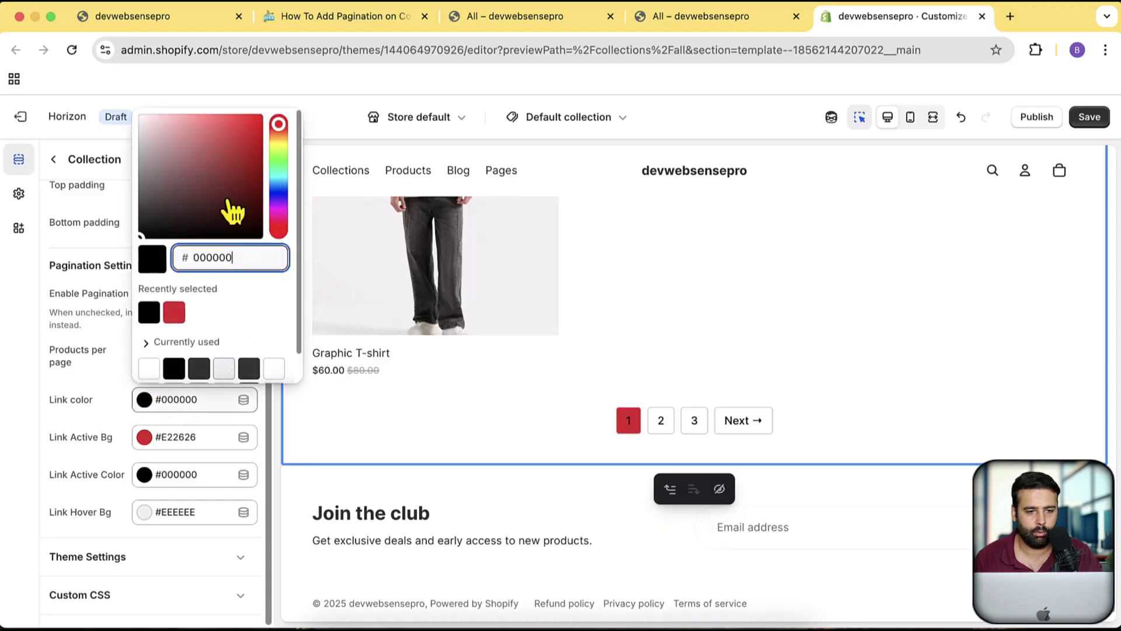
left_click_drag(233, 213, 138, 117)
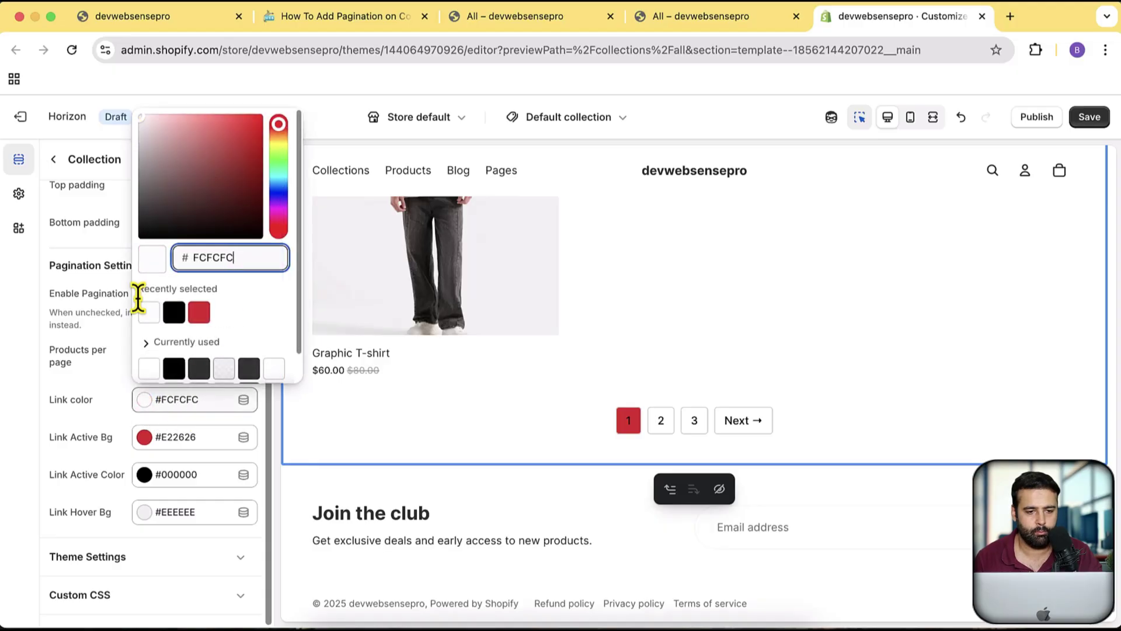
left_click(103, 360)
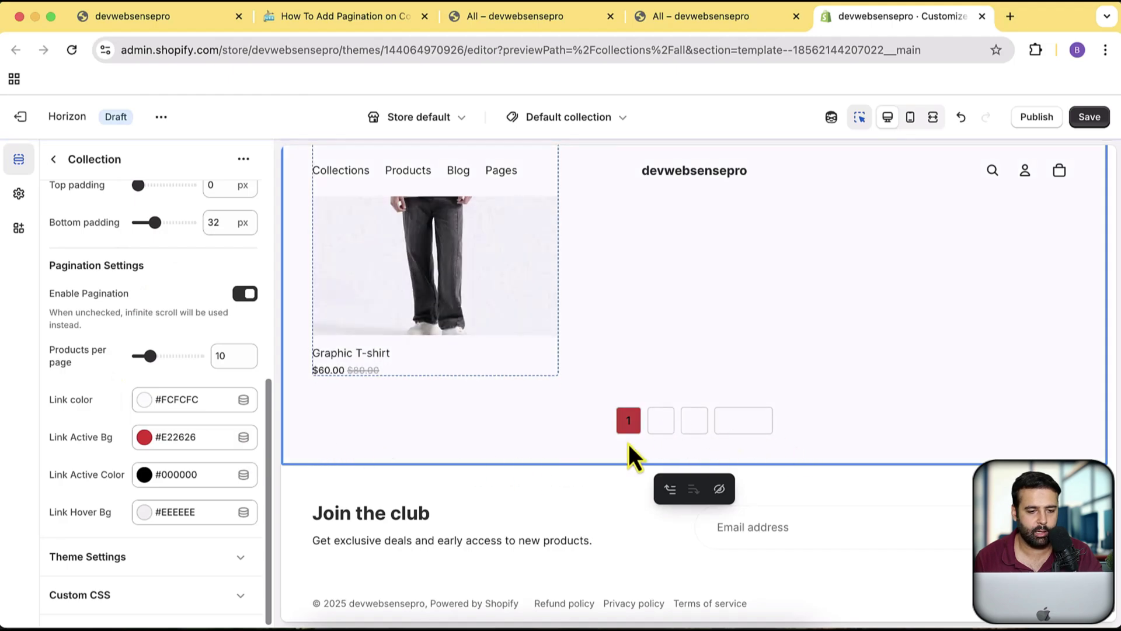
left_click(155, 403)
left_click_drag(175, 165, 120, 240)
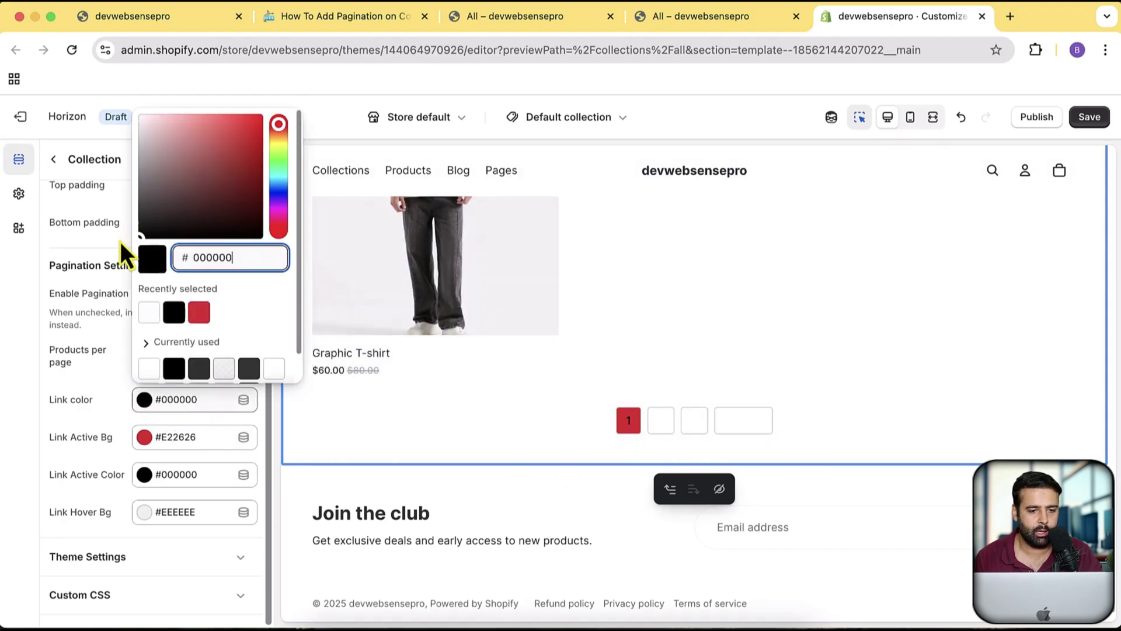
left_click(102, 331)
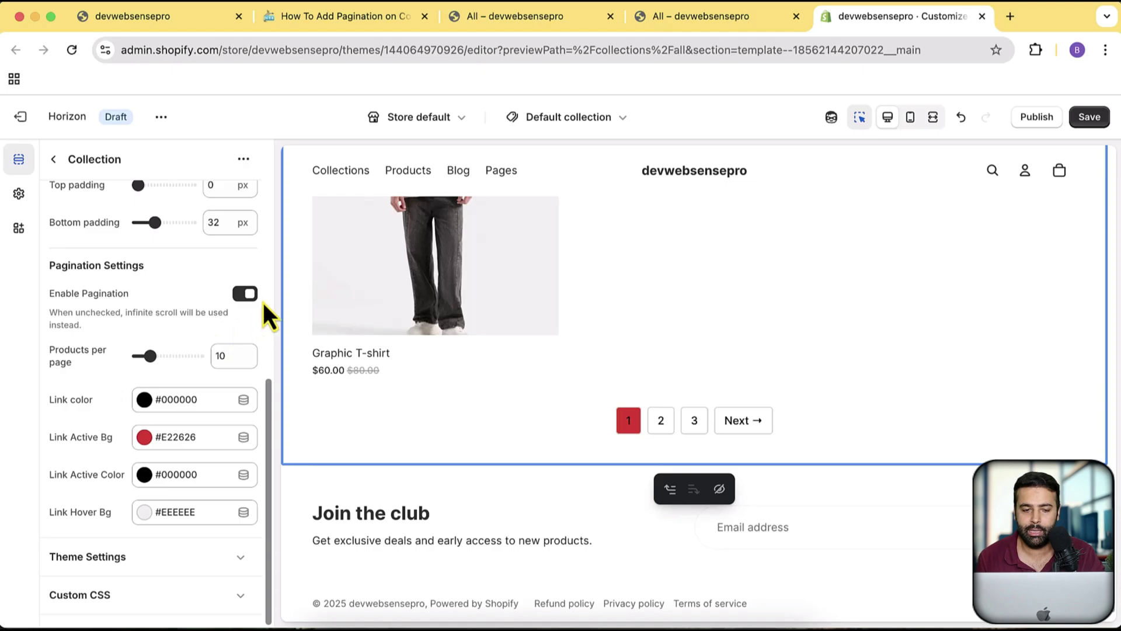
Uncheck Enable Pagination, check the infinite scroll note, save, and open the live storefront.
left_click(245, 293)
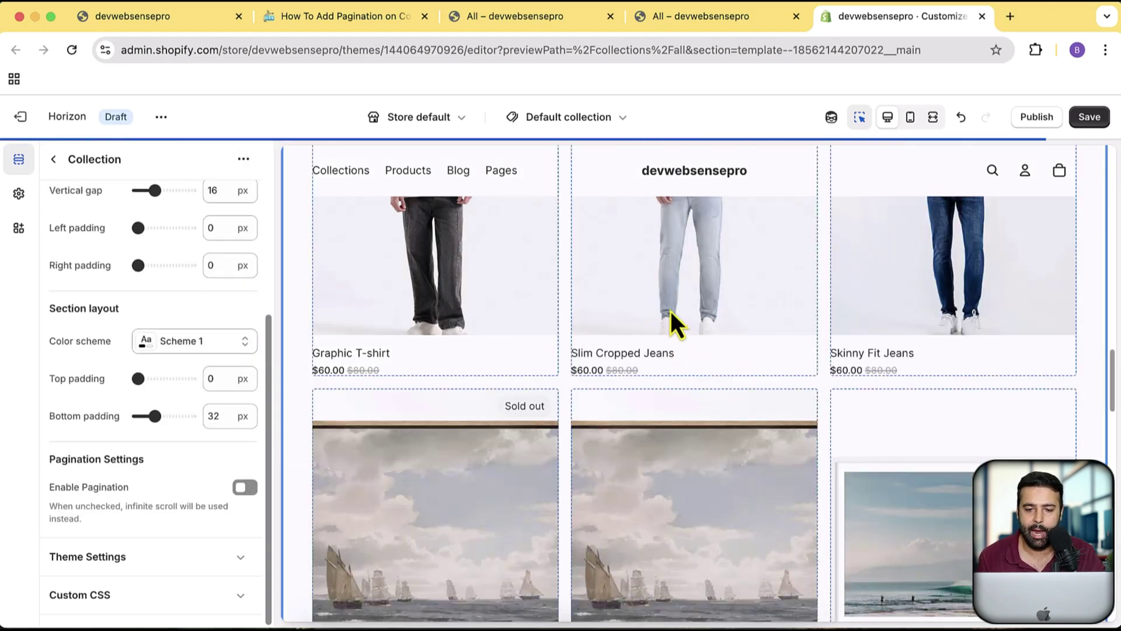
scroll(672, 321, "down", 10)
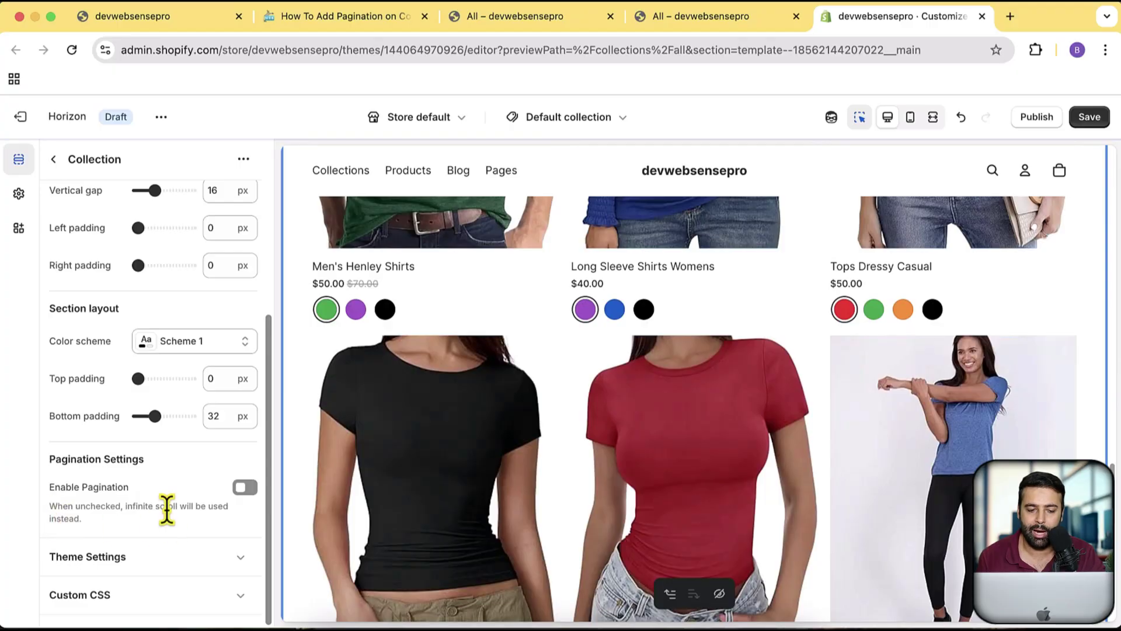
left_click_drag(126, 506, 185, 505)
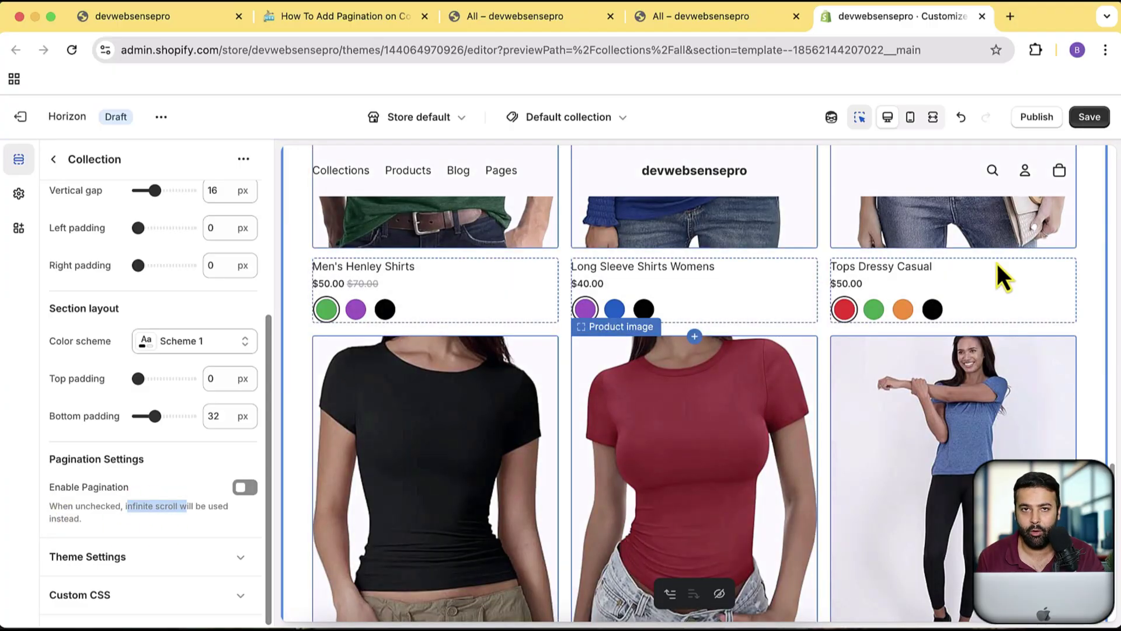
scroll(997, 264, "down", 5)
scroll(995, 264, "down", 15)
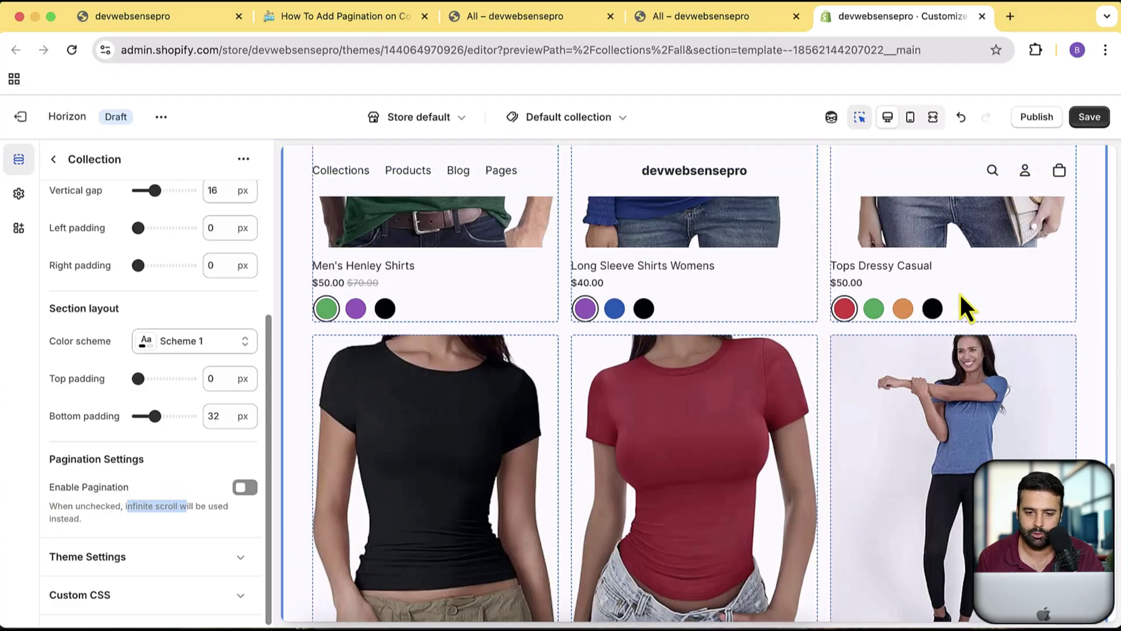
scroll(970, 246, "up", 15)
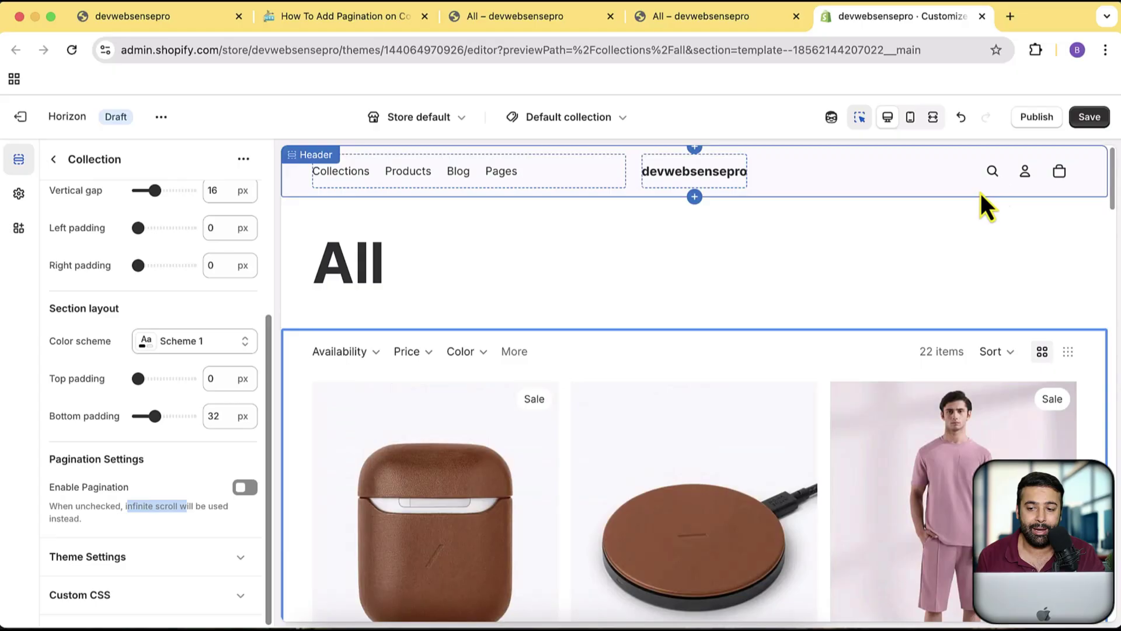
left_click(1084, 128)
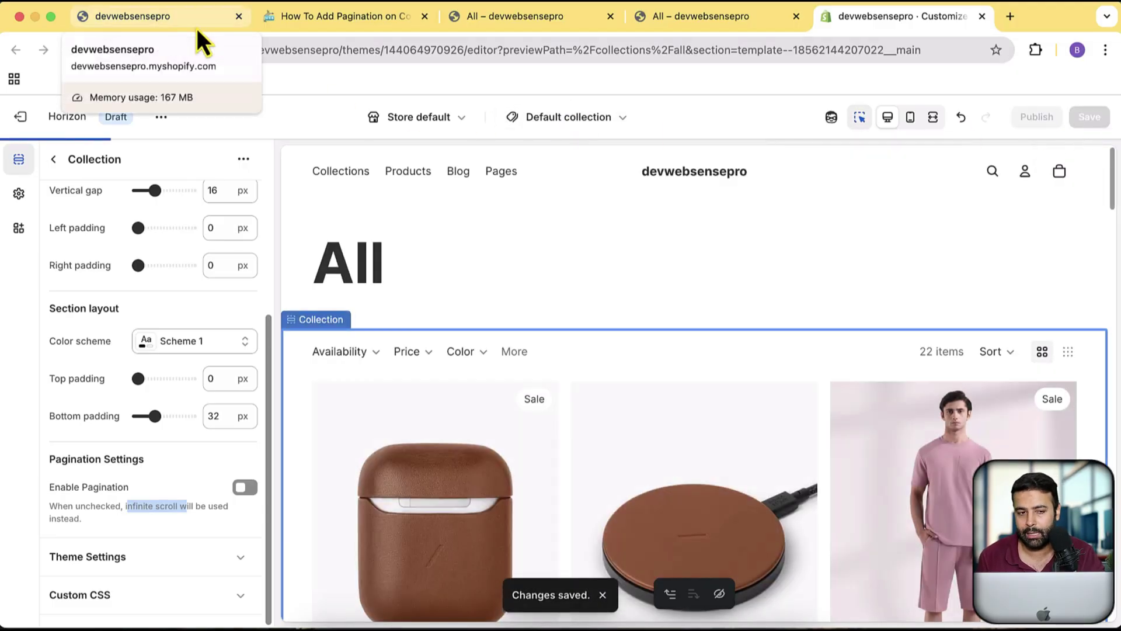
left_click(198, 28)
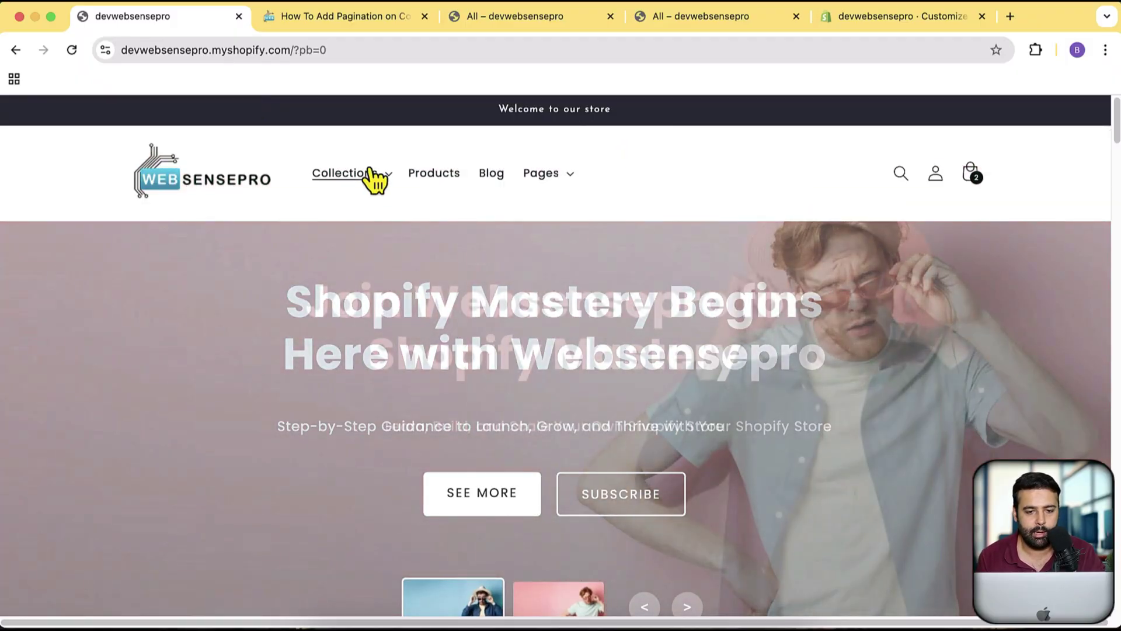
Browse the storefront home page, advancing the hero slideshow, product and testimonial carousels.
left_click(370, 177)
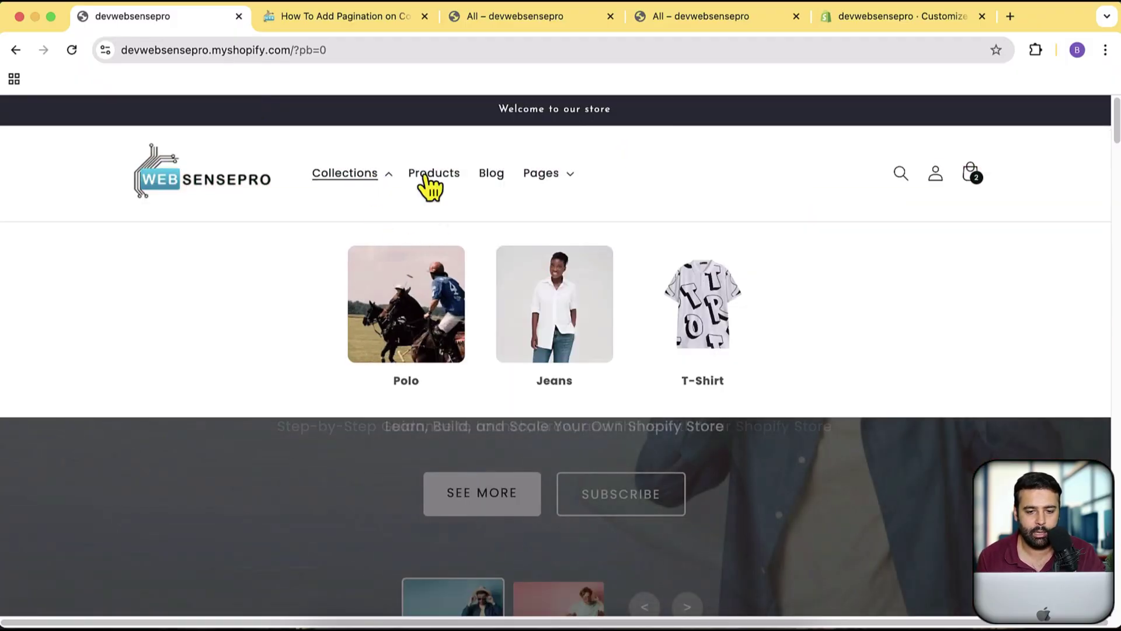
left_click(383, 178)
scroll(555, 409, "down", 2)
left_click(687, 522)
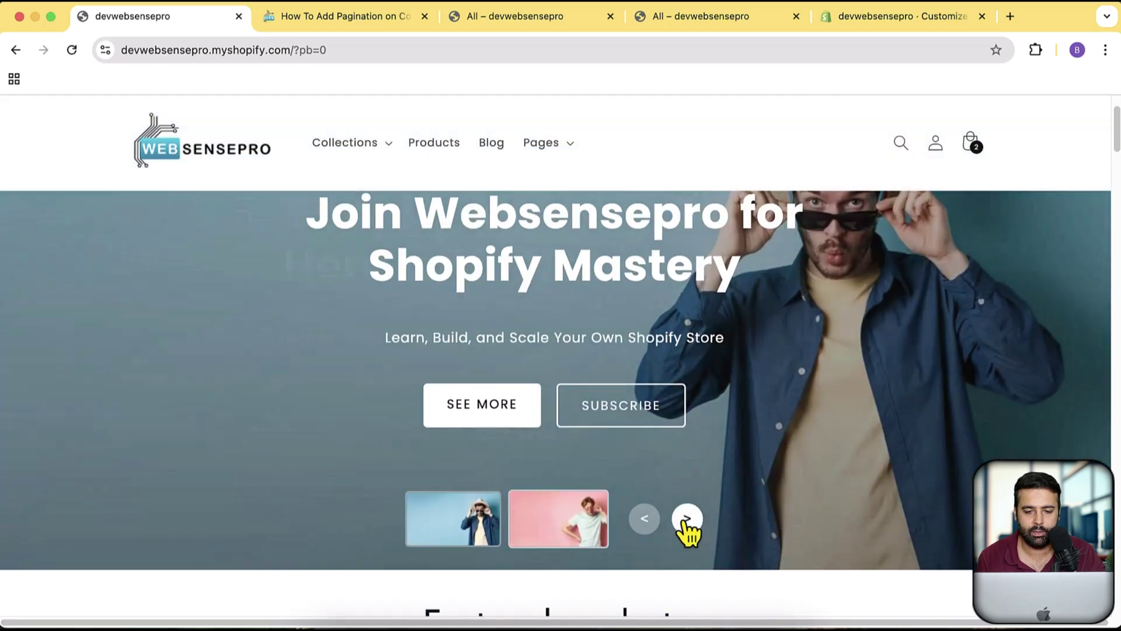
left_click(644, 522)
scroll(866, 387, "down", 10)
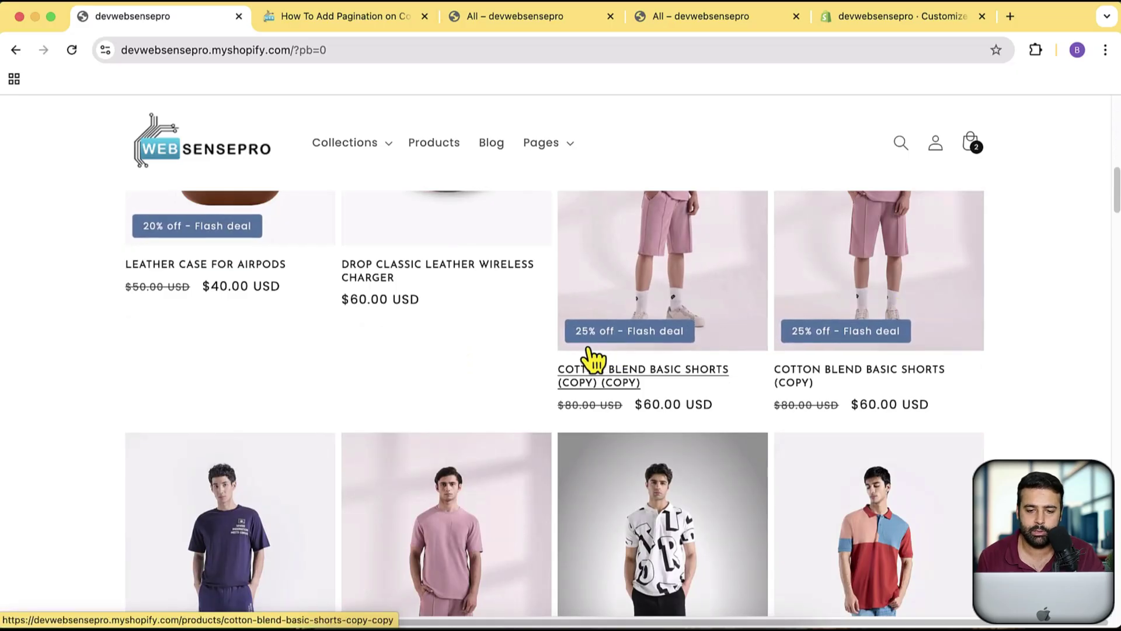
scroll(1027, 318, "down", 15)
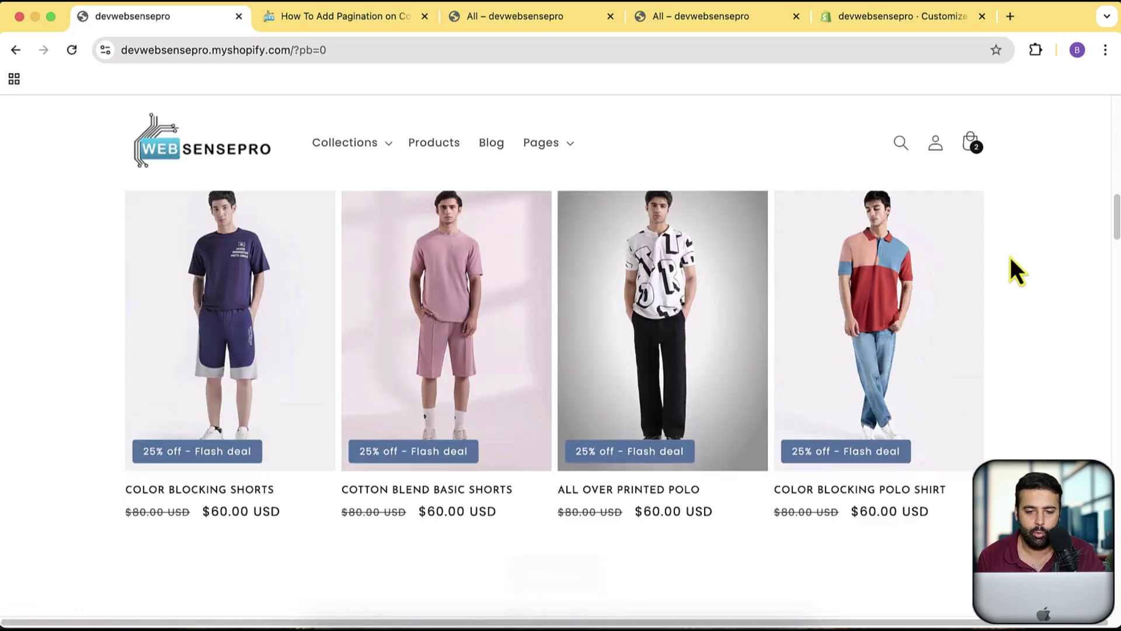
scroll(995, 231, "down", 5)
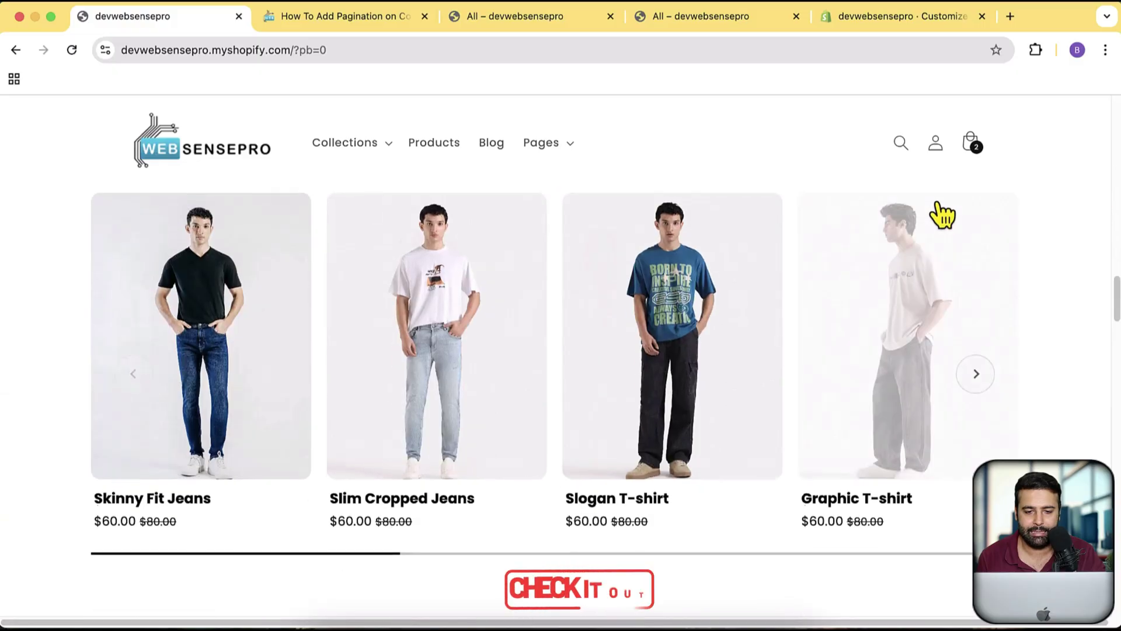
left_click(982, 250)
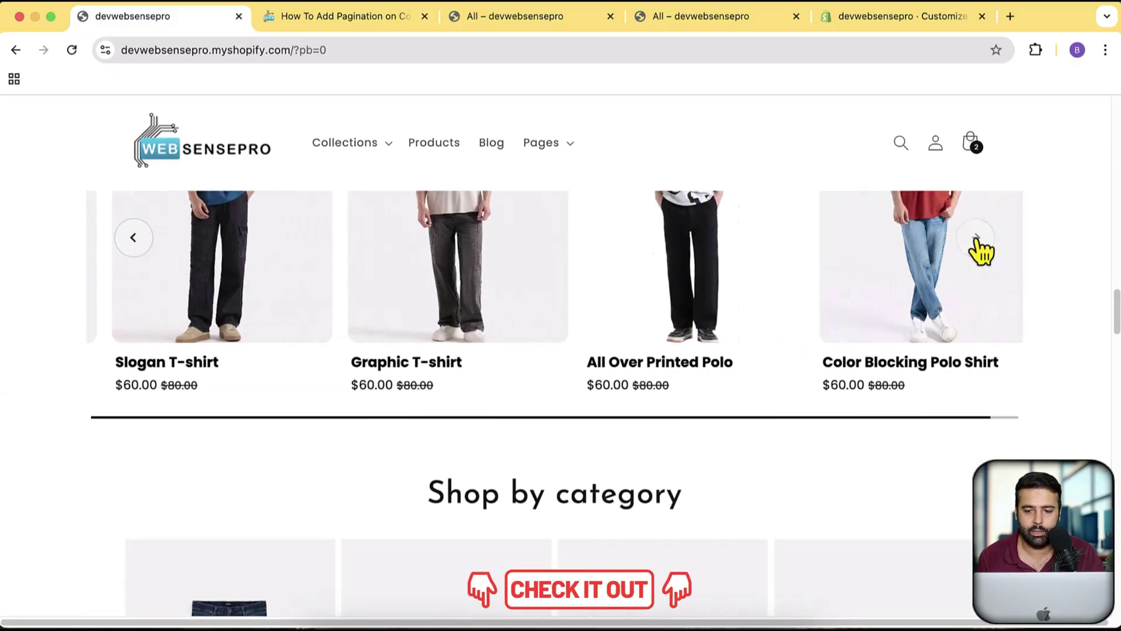
scroll(1081, 308, "down", 12)
scroll(350, 327, "up", 10)
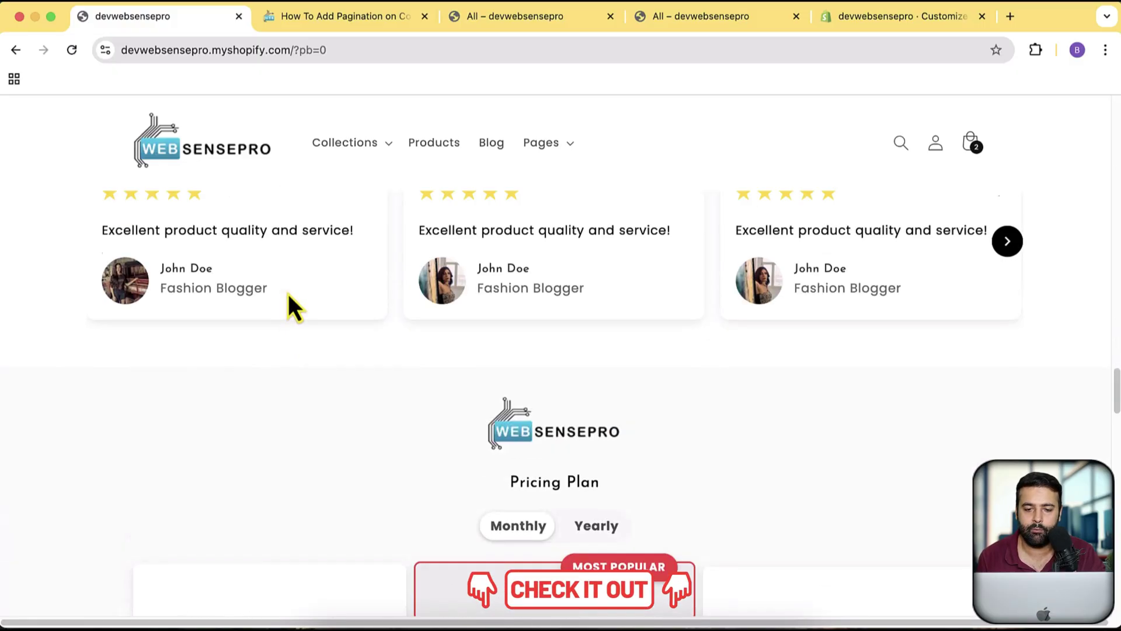
left_click(1007, 355)
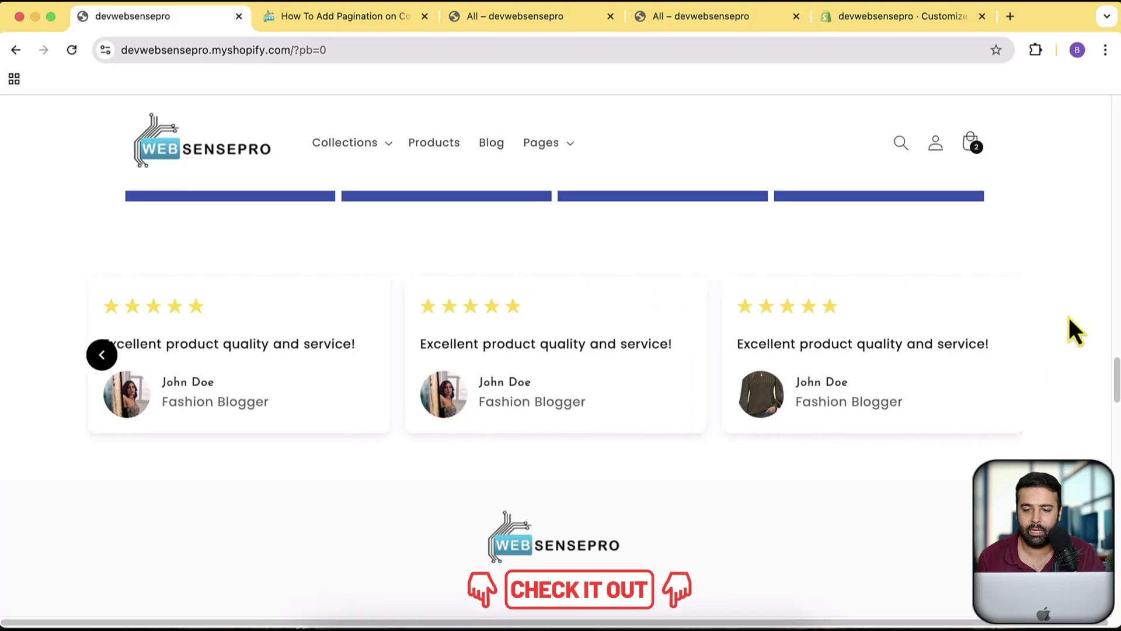
scroll(1032, 286, "down", 8)
scroll(1028, 283, "down", 1)
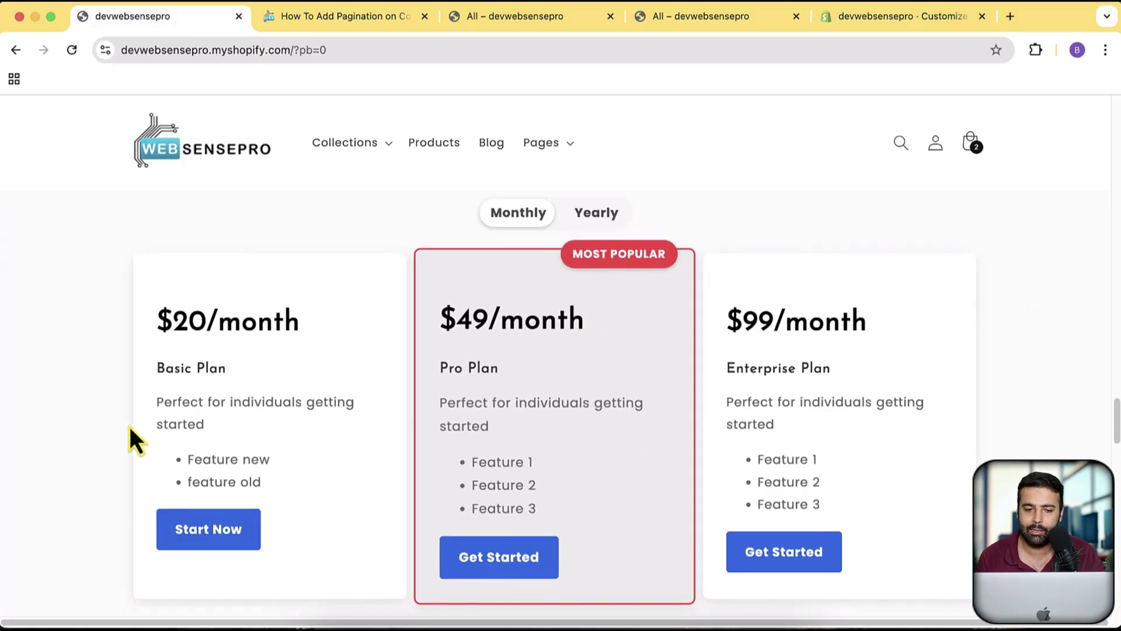
Switch the pricing section to Yearly plans and scroll through the rest of the page.
left_click(595, 216)
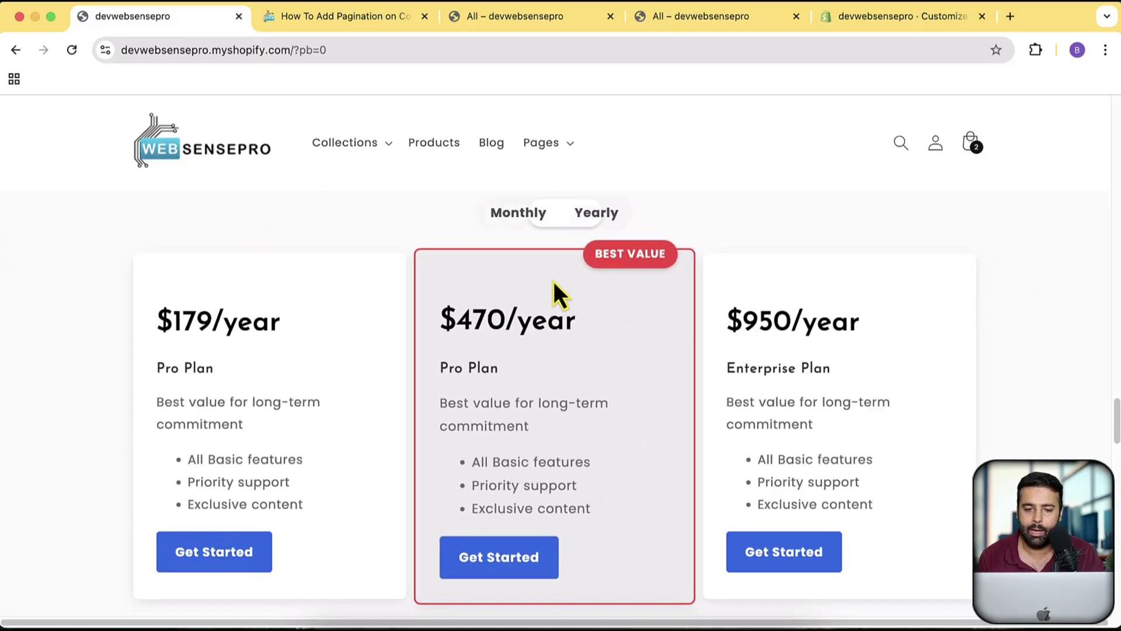
scroll(1007, 329, "down", 5)
scroll(997, 324, "up", 5)
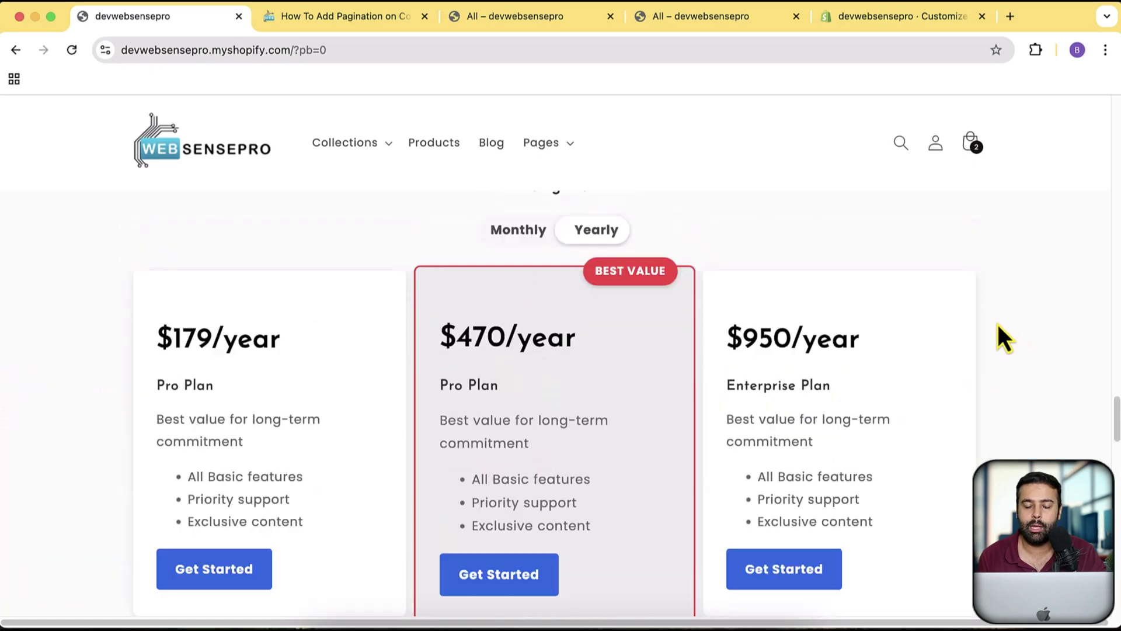
scroll(998, 324, "up", 2)
scroll(180, 270, "down", 3)
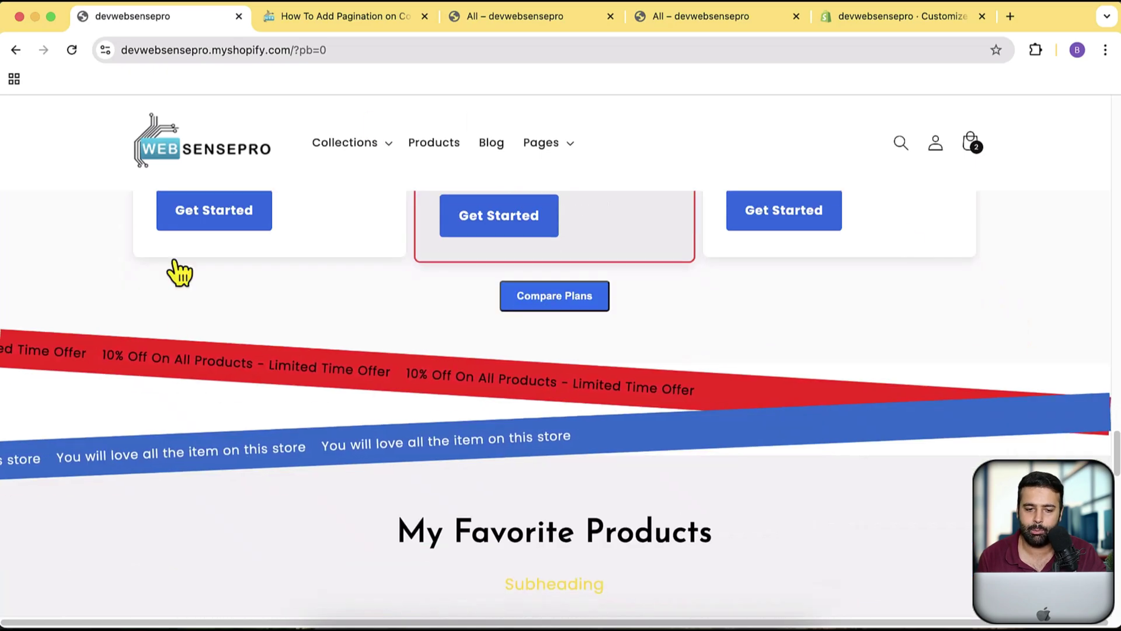
scroll(108, 272, "down", 3)
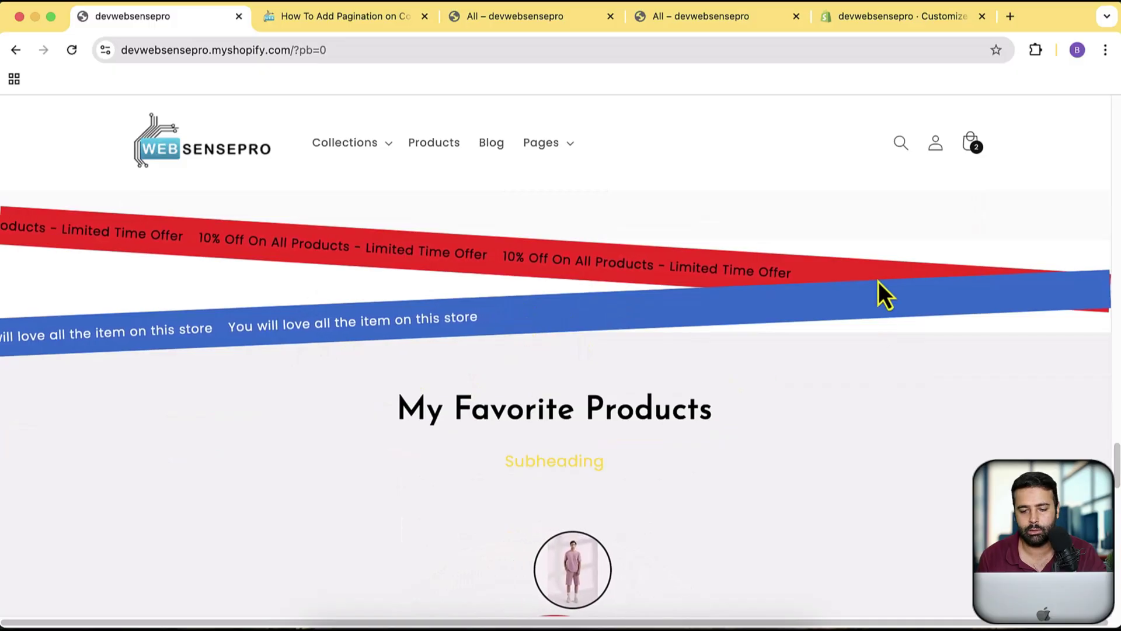
scroll(751, 220, "down", 7)
scroll(474, 351, "down", 15)
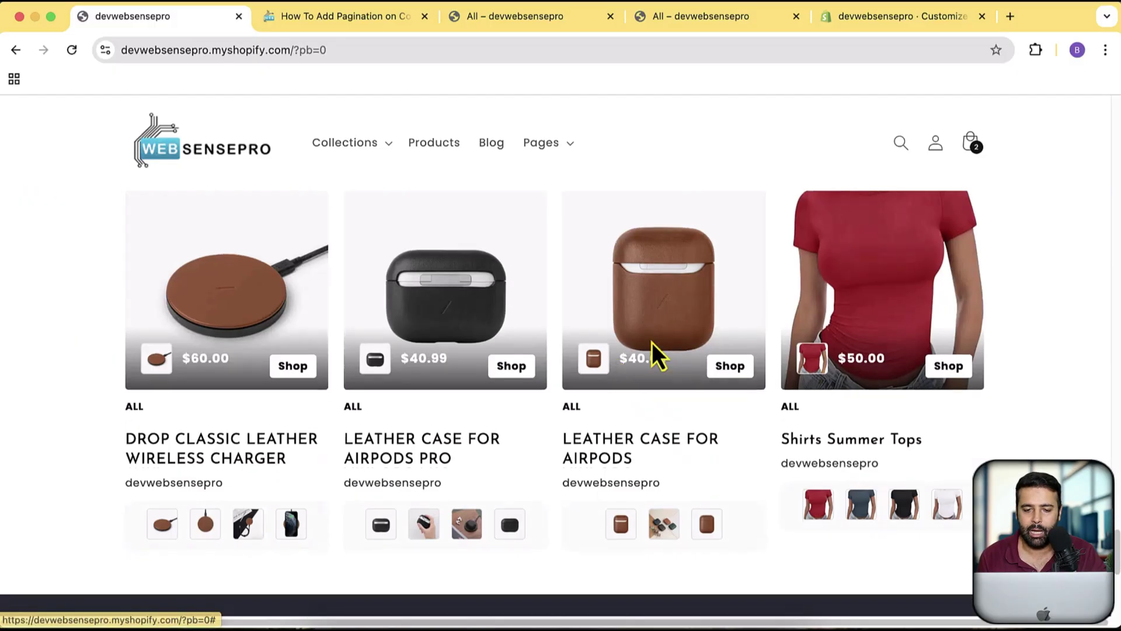
scroll(885, 338, "up", 20)
scroll(876, 328, "down", 10)
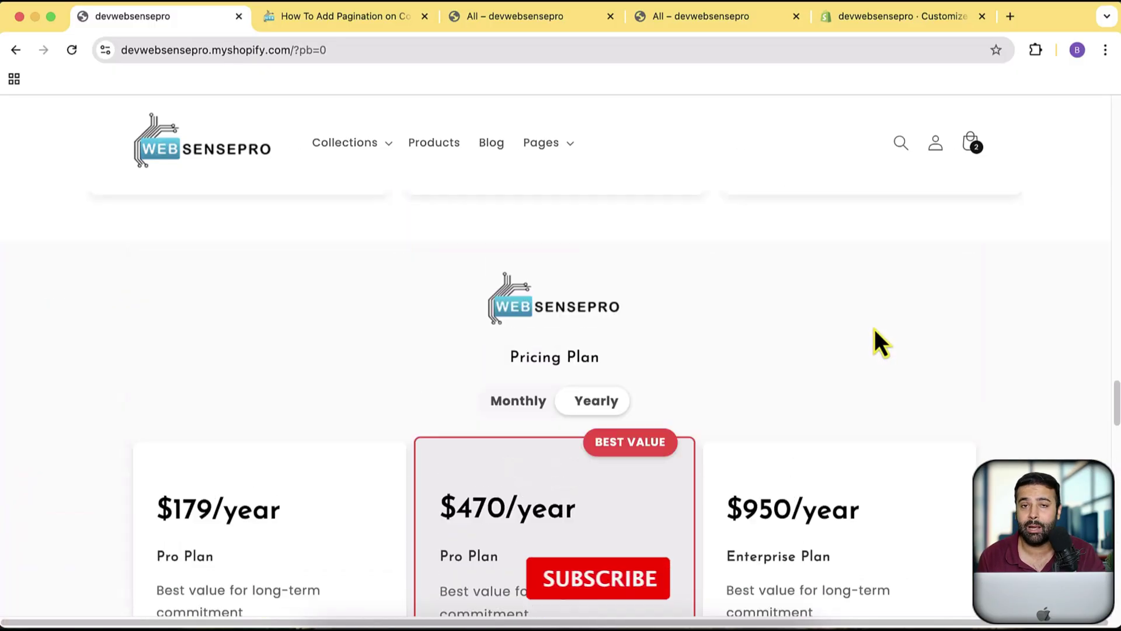
scroll(875, 342, "up", 2)
scroll(699, 282, "up", 15)
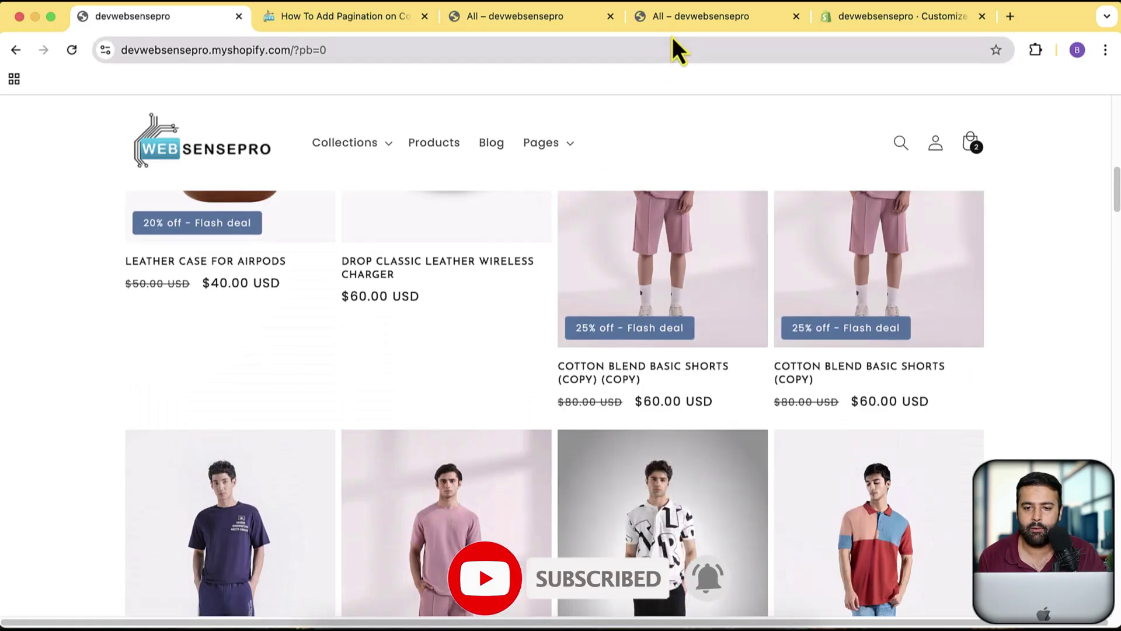
Check the All collection page, then go from the theme editor back to the Themes list.
left_click(666, 23)
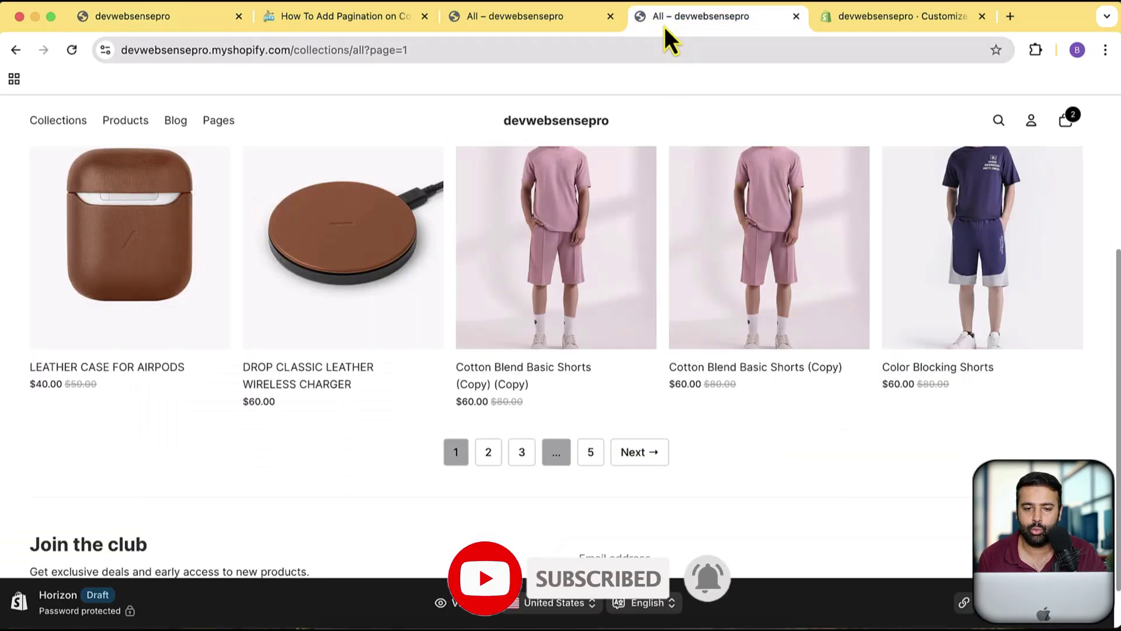
left_click(851, 20)
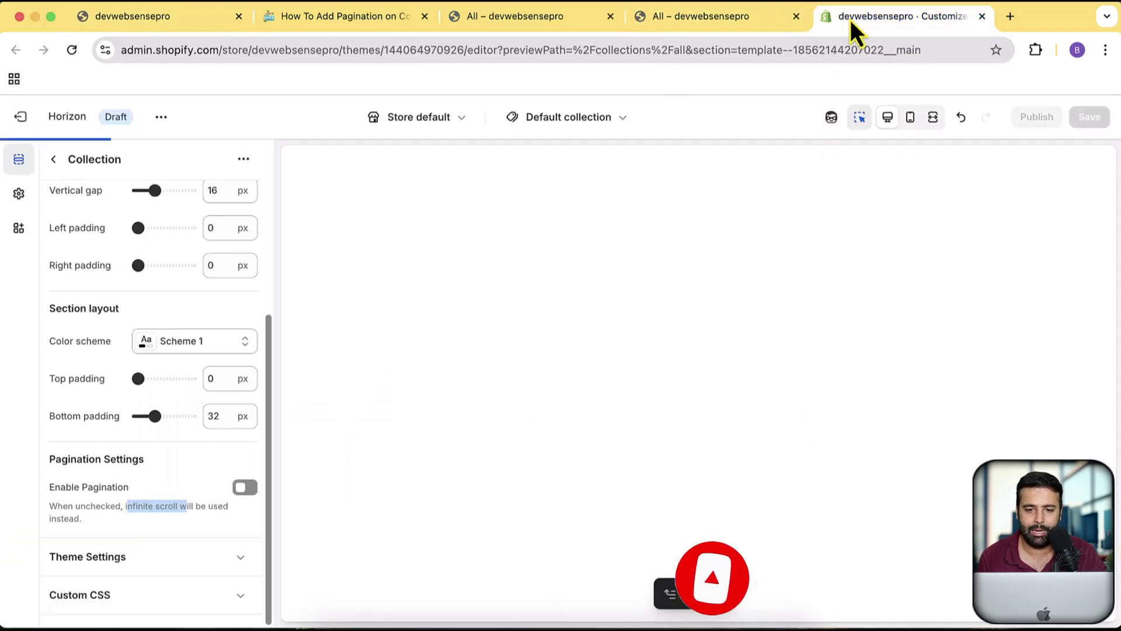
left_click(29, 116)
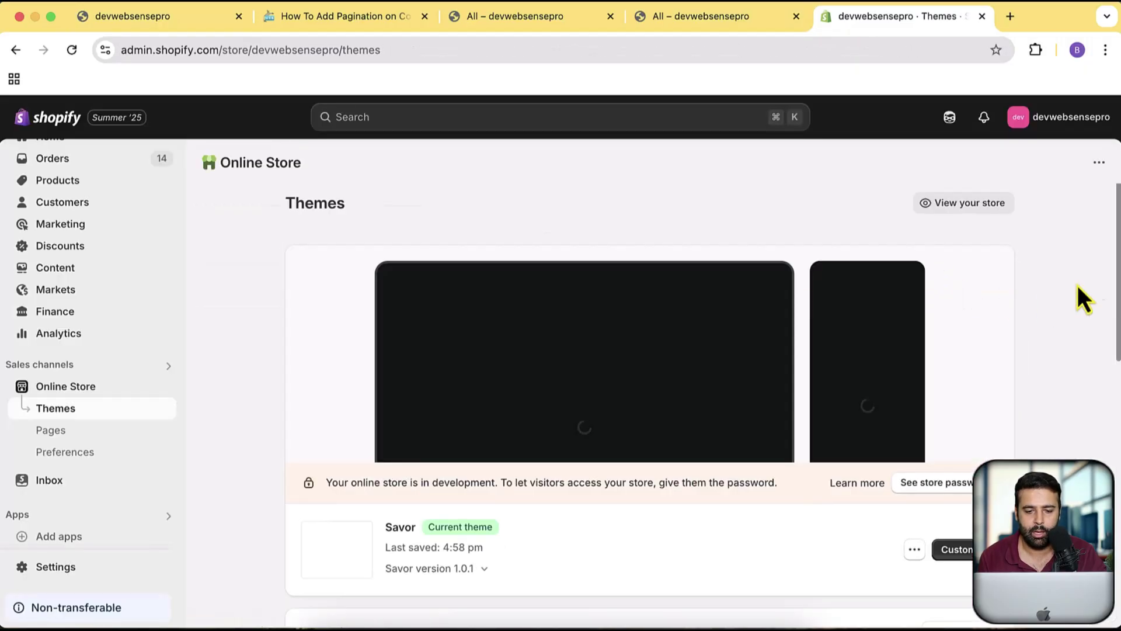
scroll(1096, 212, "down", 1)
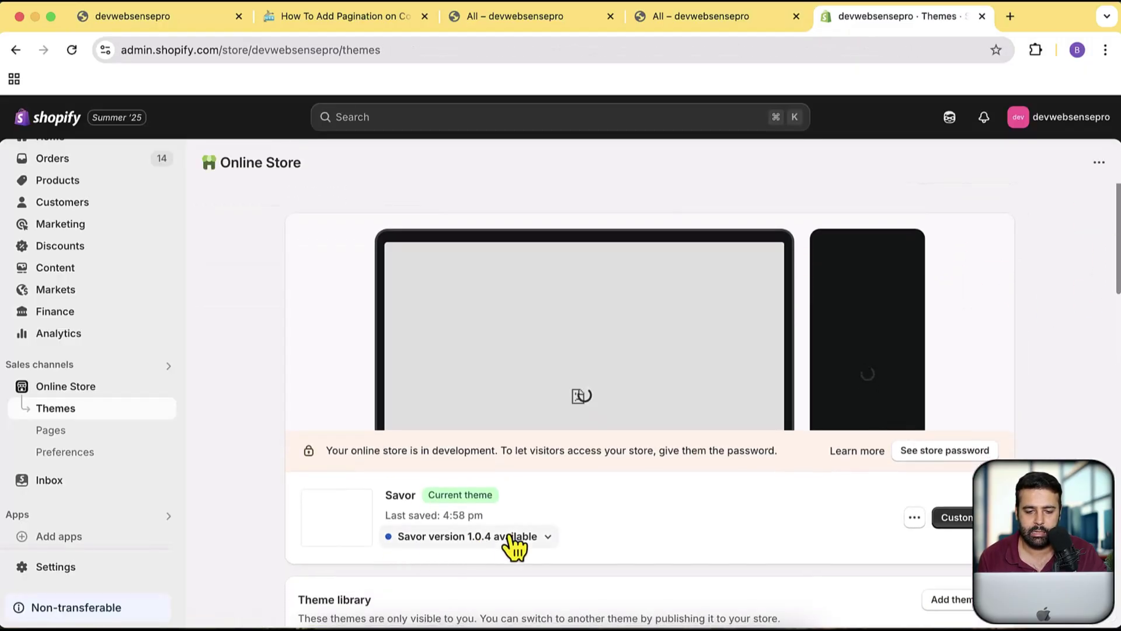
View and dismiss the Savor update details, then scroll to the Popular free themes.
left_click(514, 537)
left_click_drag(474, 295, 722, 338)
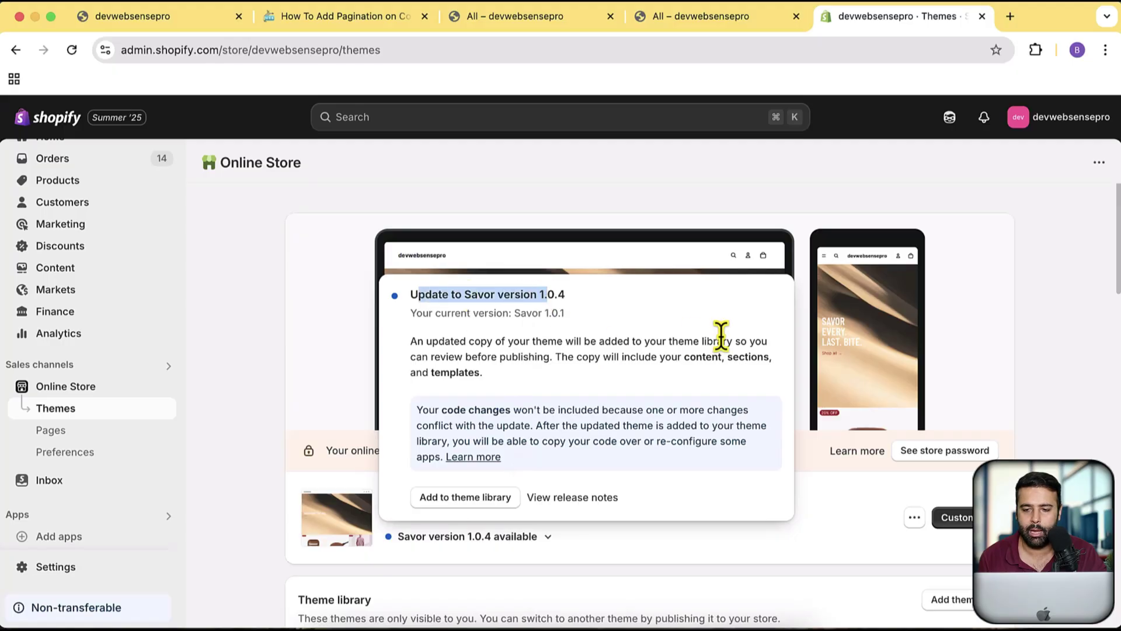
left_click(1043, 258)
scroll(1054, 228, "down", 10)
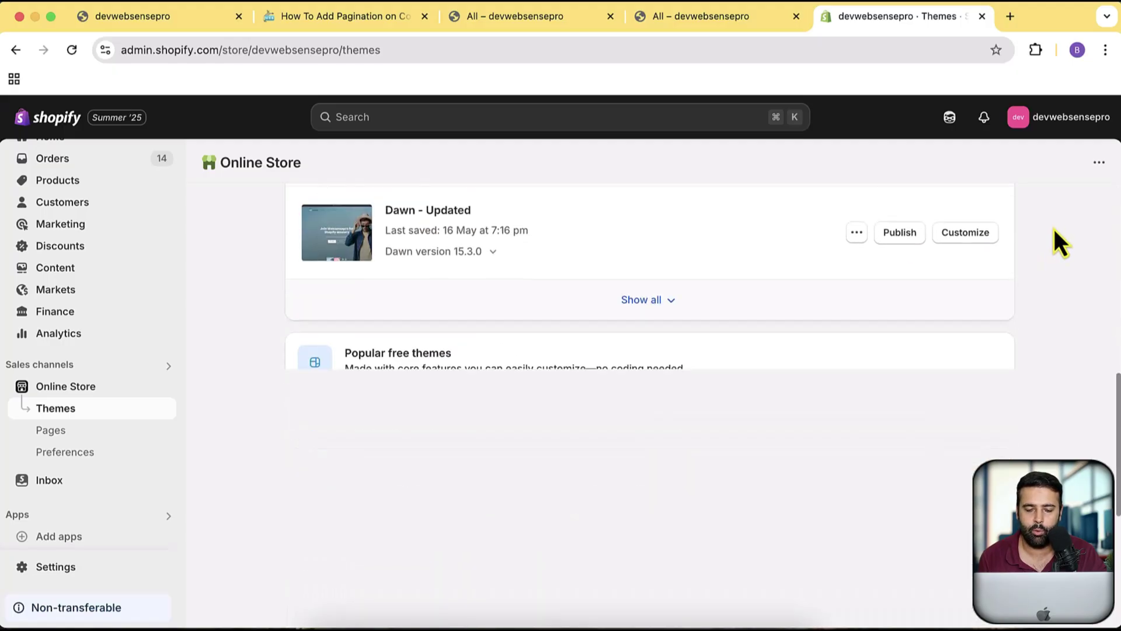
scroll(1053, 229, "down", 5)
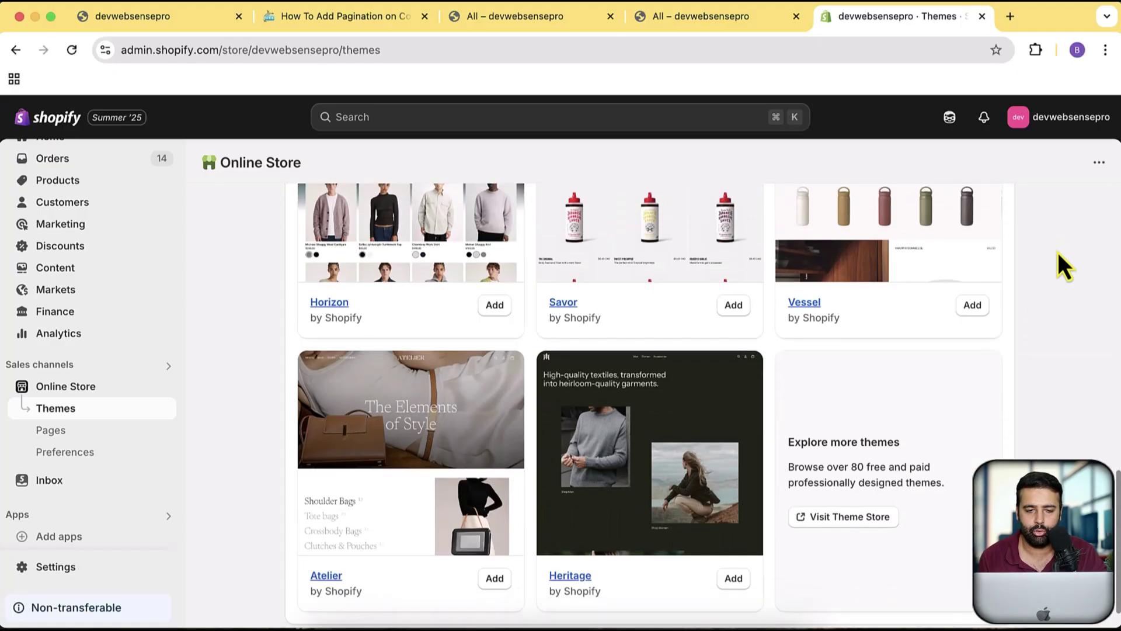
scroll(409, 321, "up", 2)
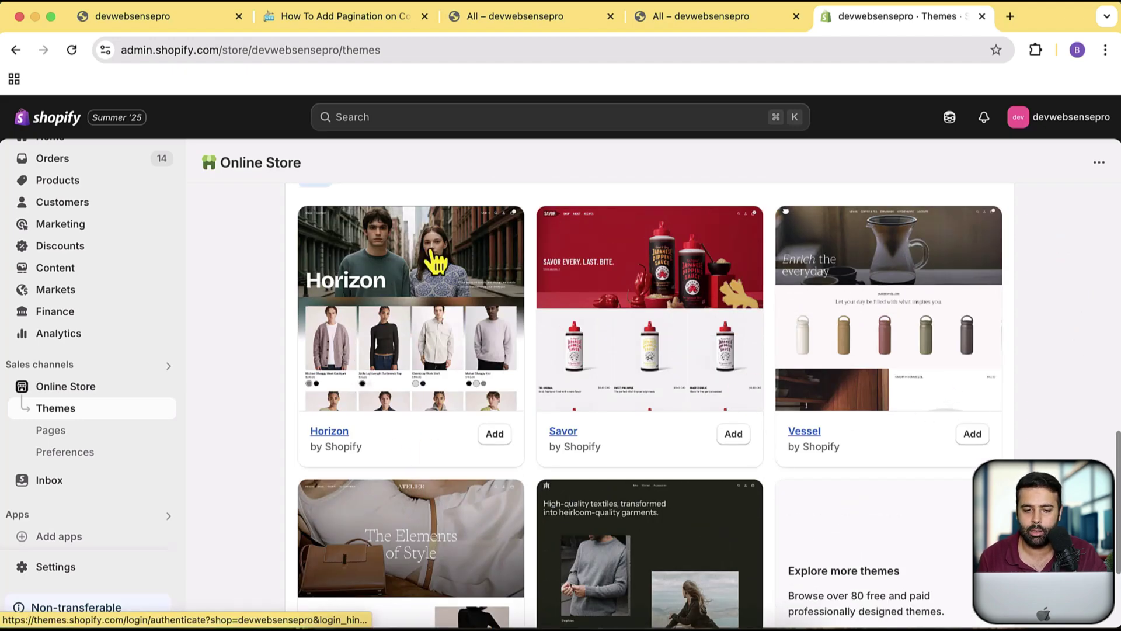
scroll(776, 392, "down", 2)
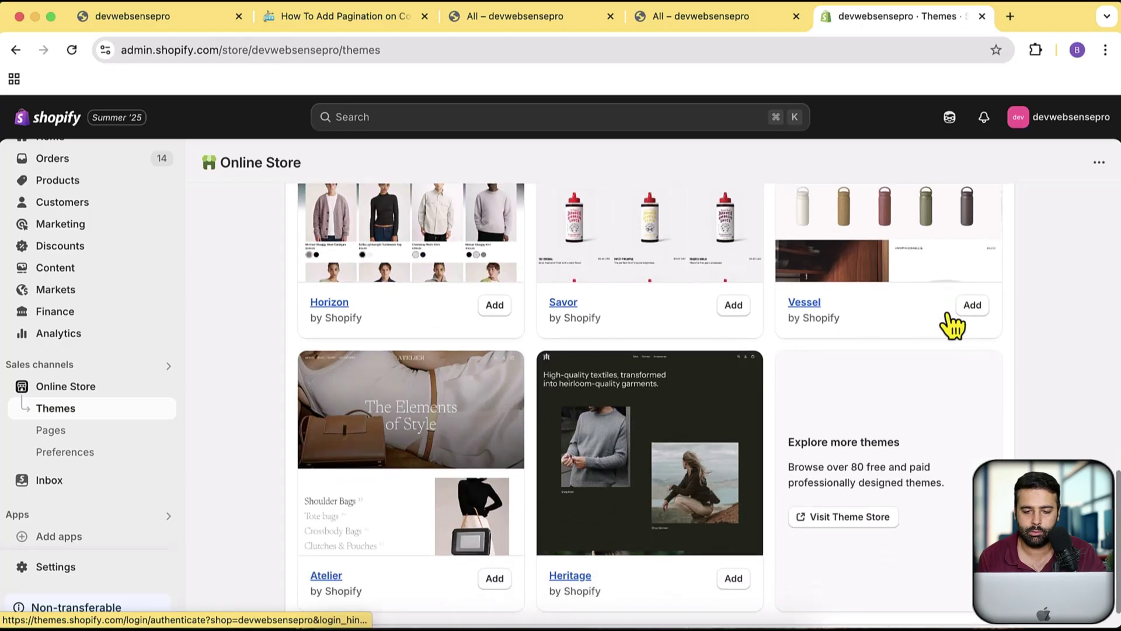
scroll(1020, 427, "up", 2)
scroll(1015, 413, "up", 2)
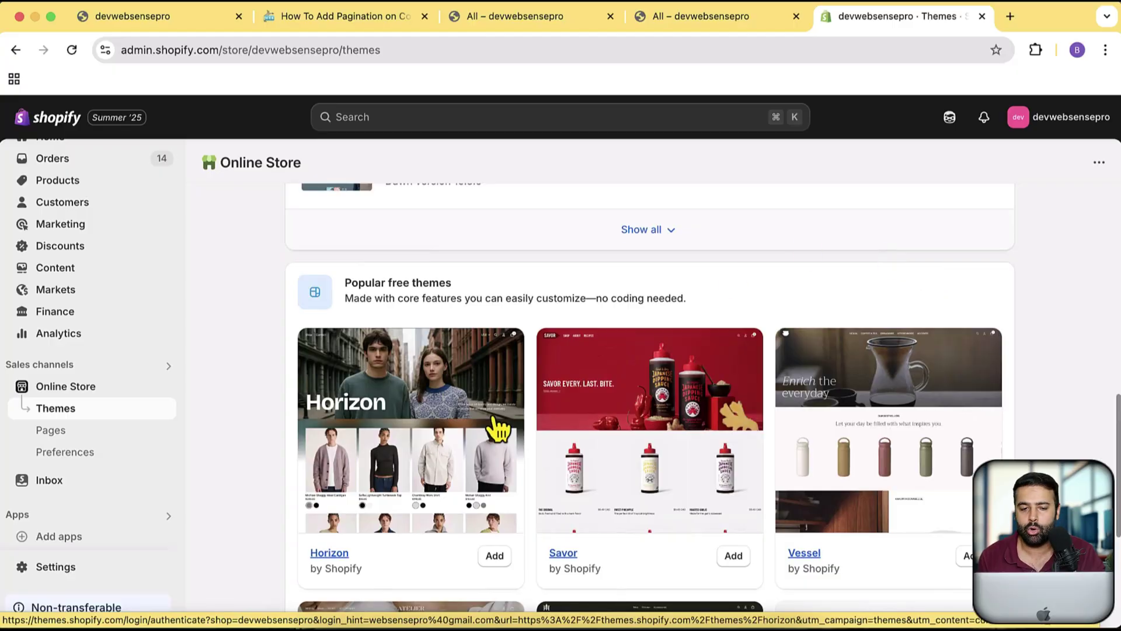
scroll(1046, 271, "down", 4)
scroll(1016, 281, "up", 2)
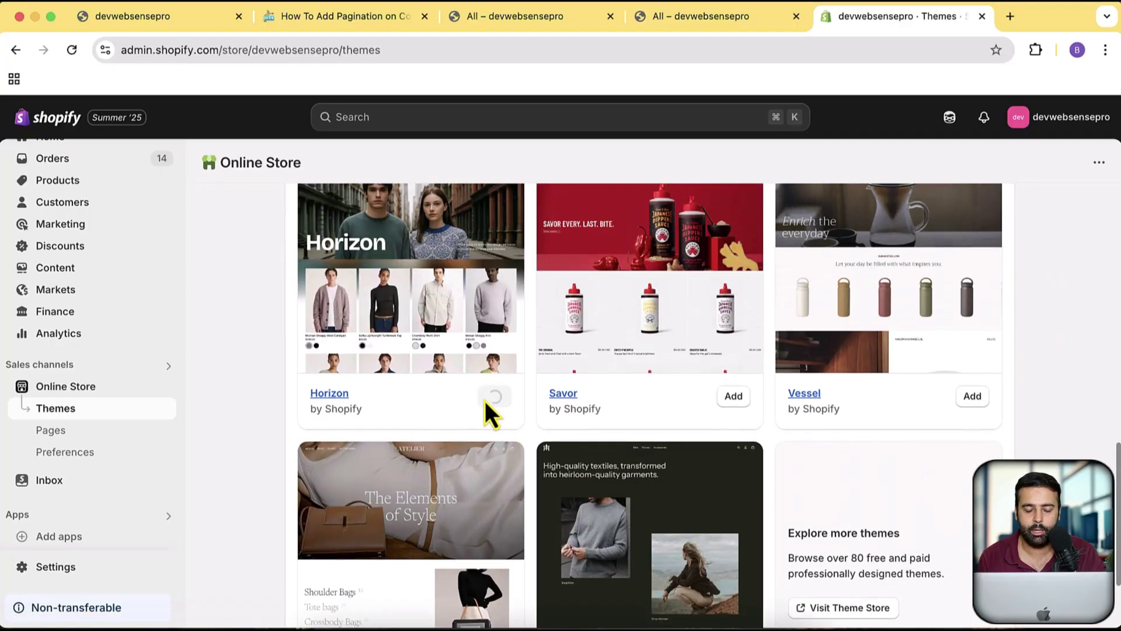
Publish the newly added Horizon theme, confirming it replaces Savor.
scroll(1005, 365, "up", 1)
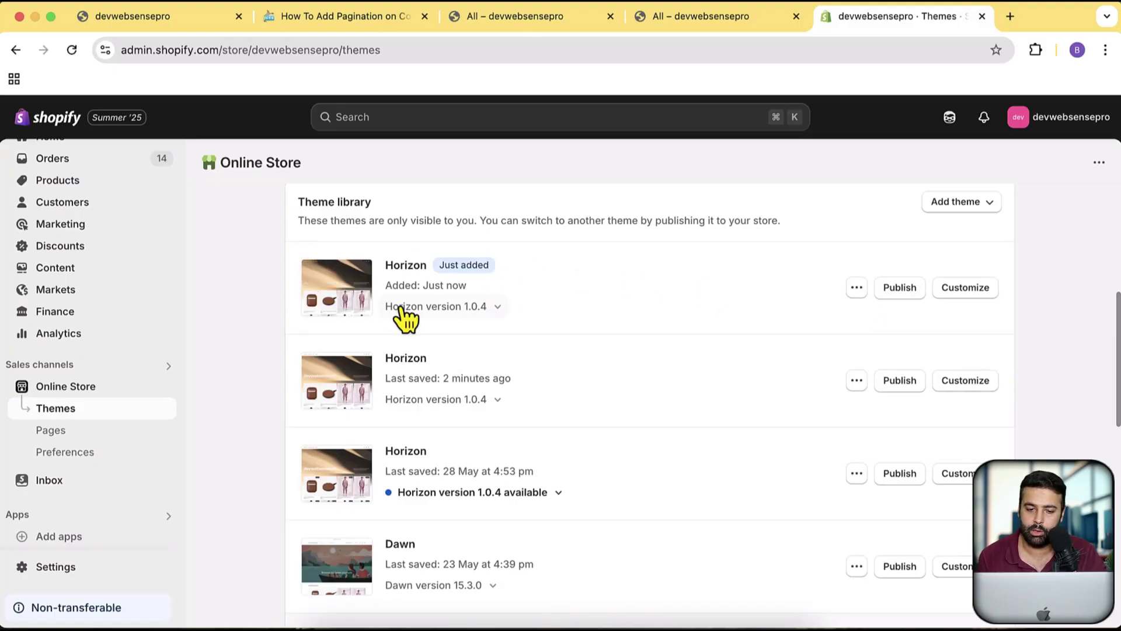
left_click(900, 287)
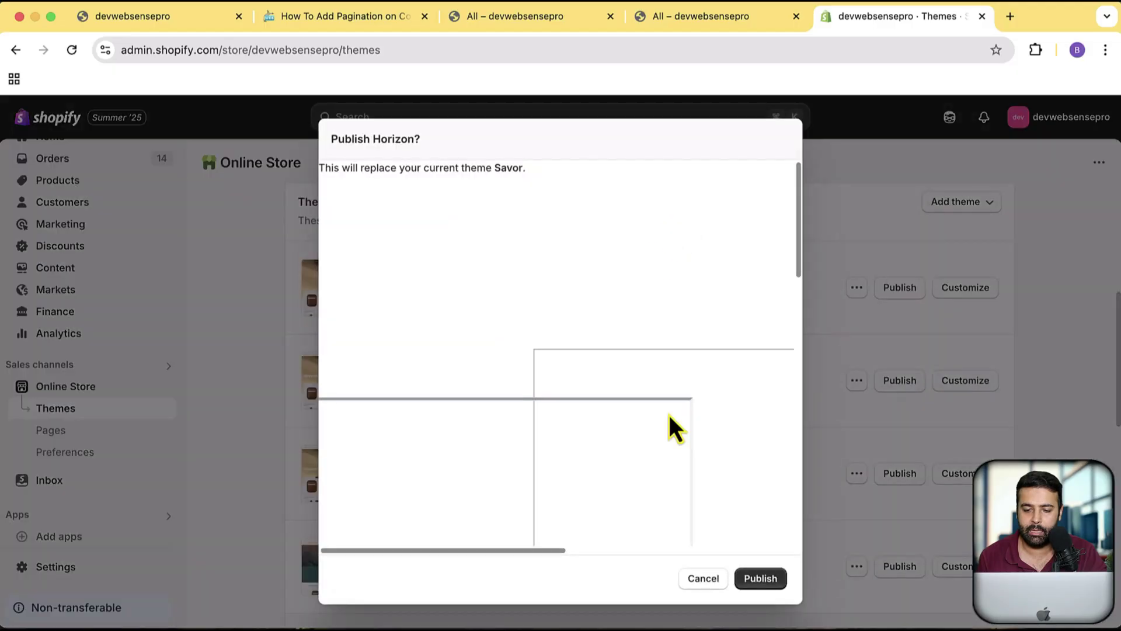
left_click(762, 580)
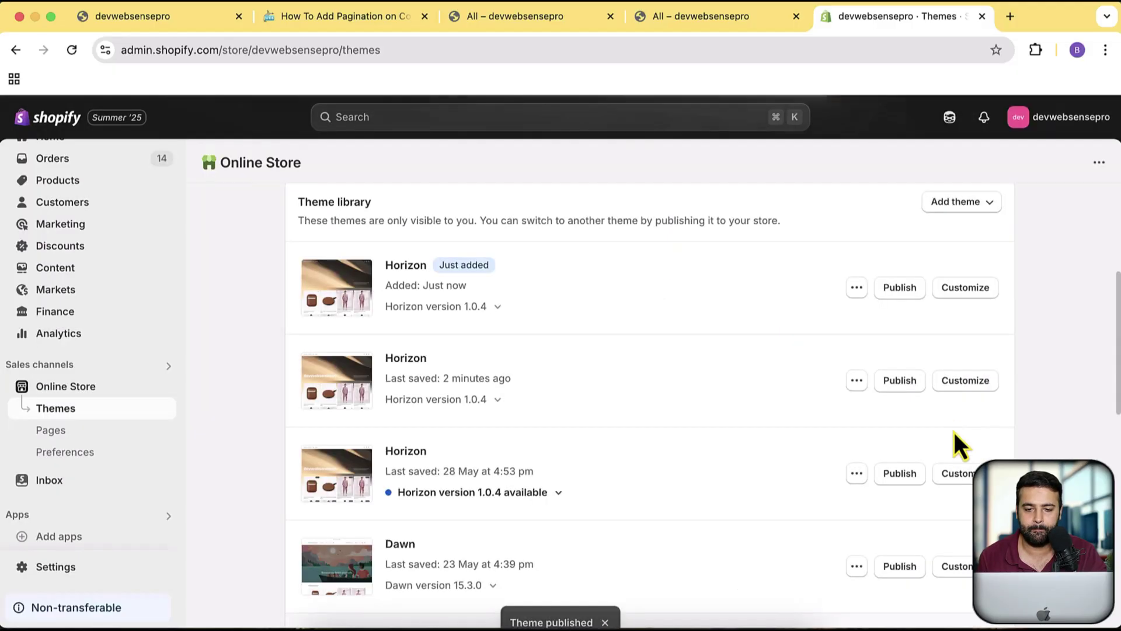
scroll(833, 222, "down", 4)
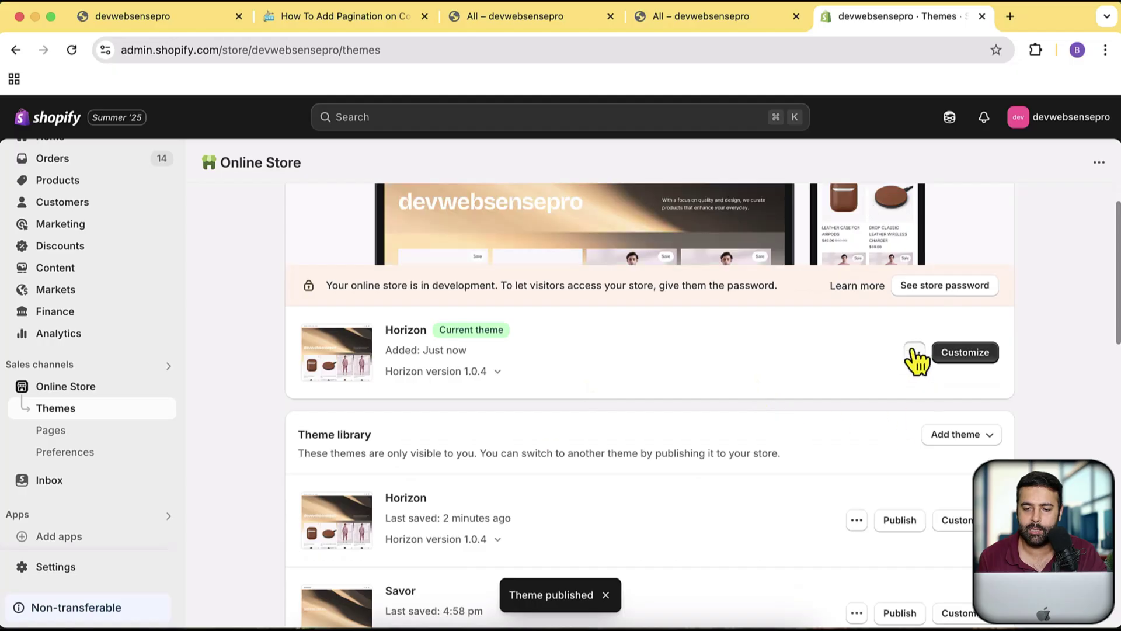
Preview the Horizon storefront in a new tab and close the two old All collection tabs.
left_click(915, 352)
left_click(805, 317)
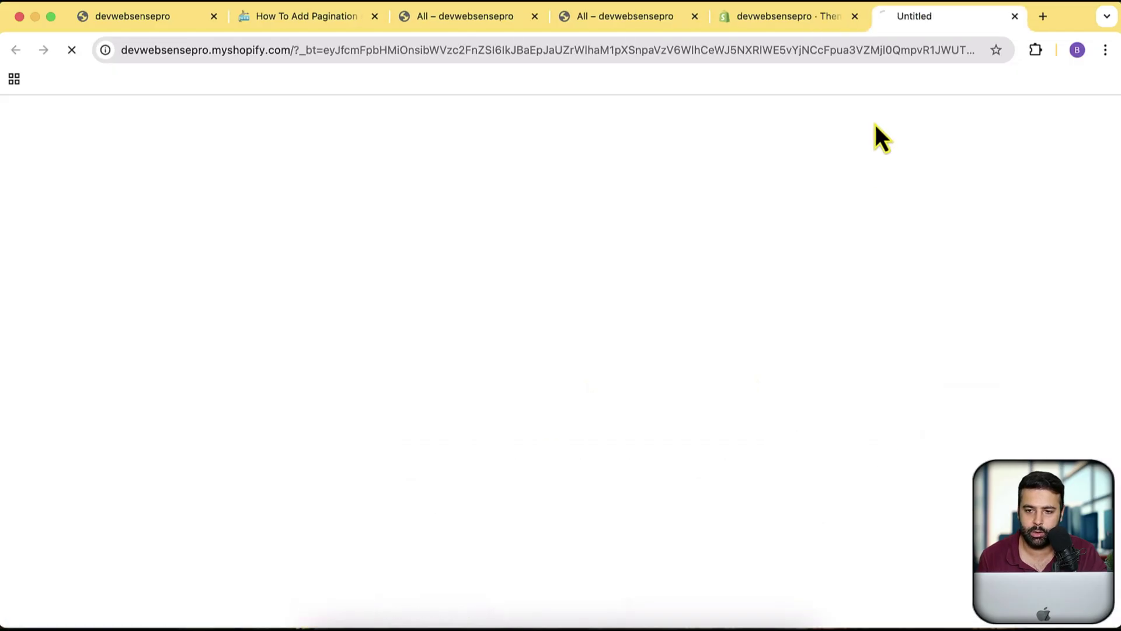
left_click_drag(902, 32, 752, 19)
left_click(619, 29)
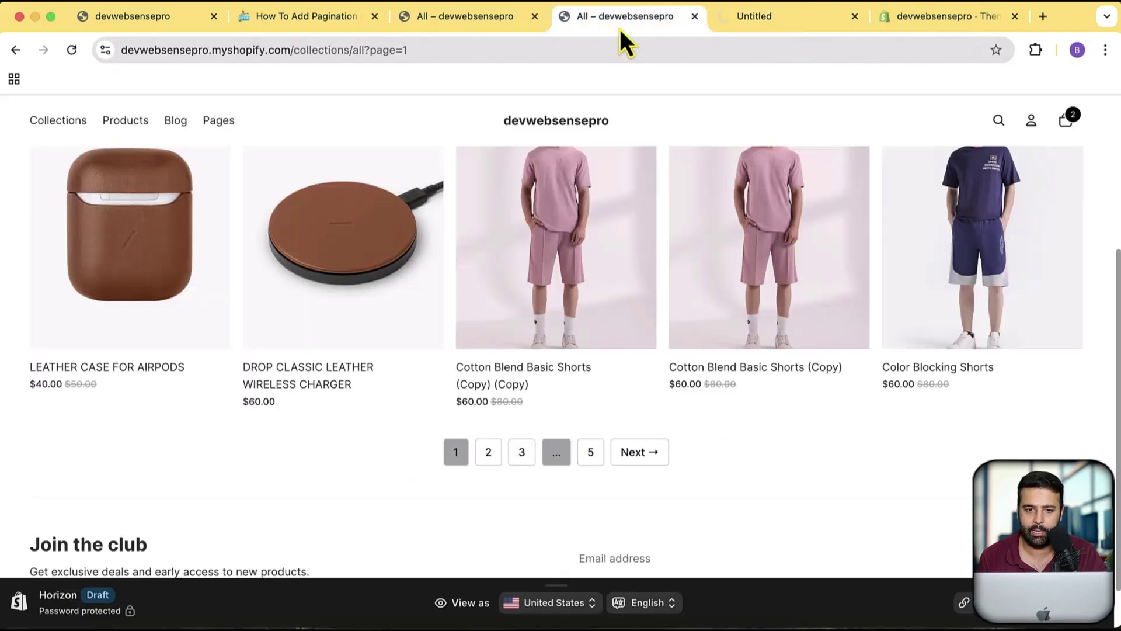
left_click(528, 28)
left_click(534, 19)
left_click(533, 19)
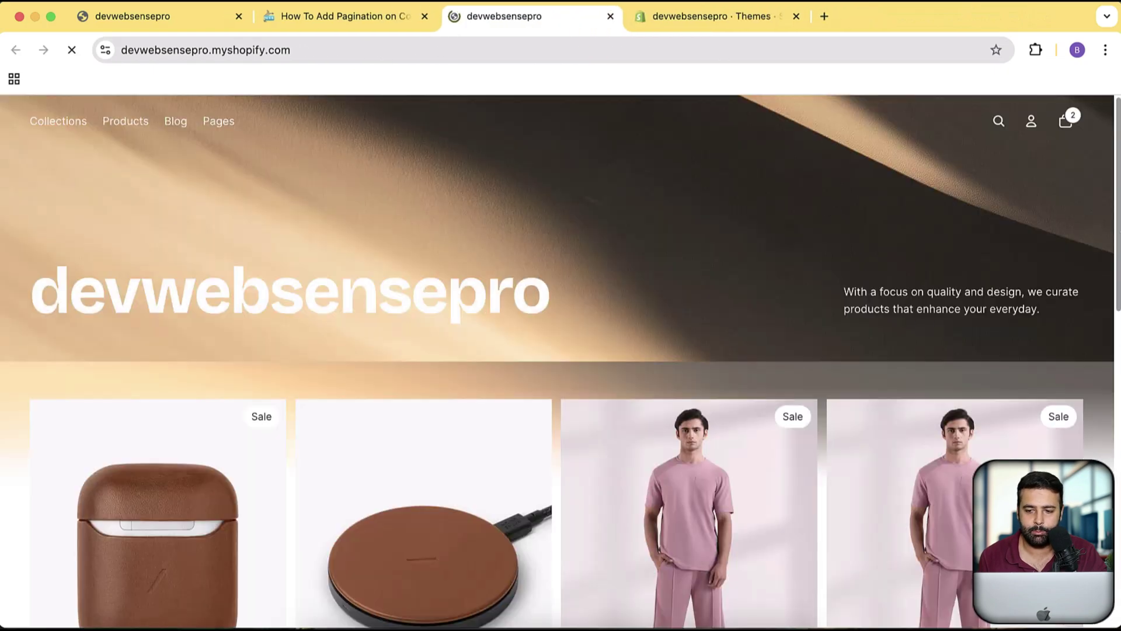
Open the store's All collection from Collections and browse its 22 items.
scroll(1081, 283, "down", 10)
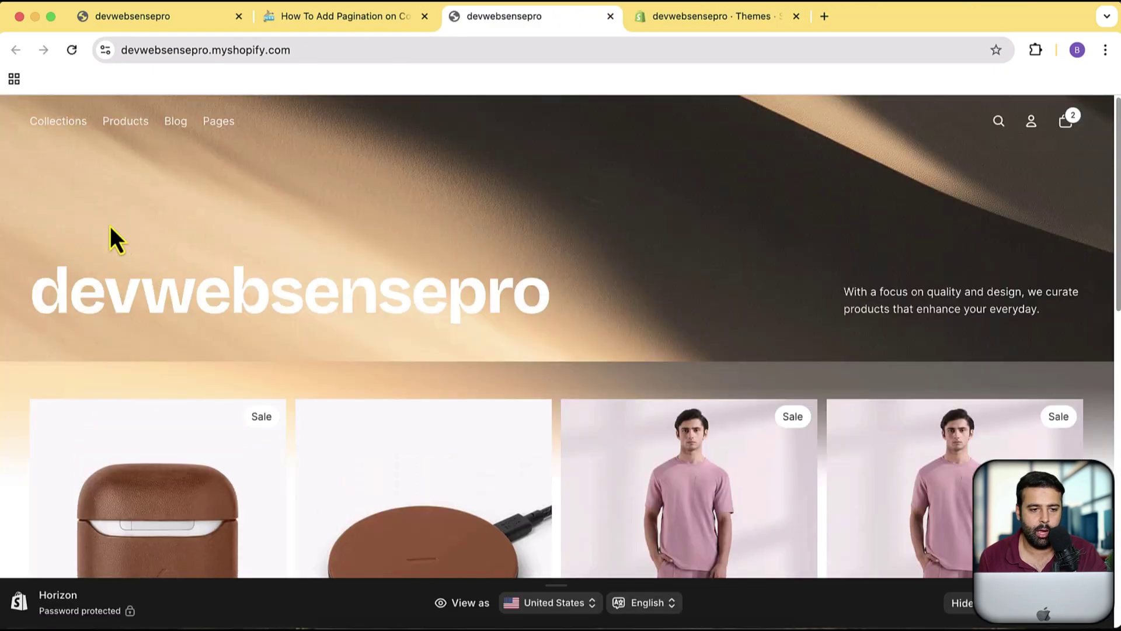
left_click(51, 122)
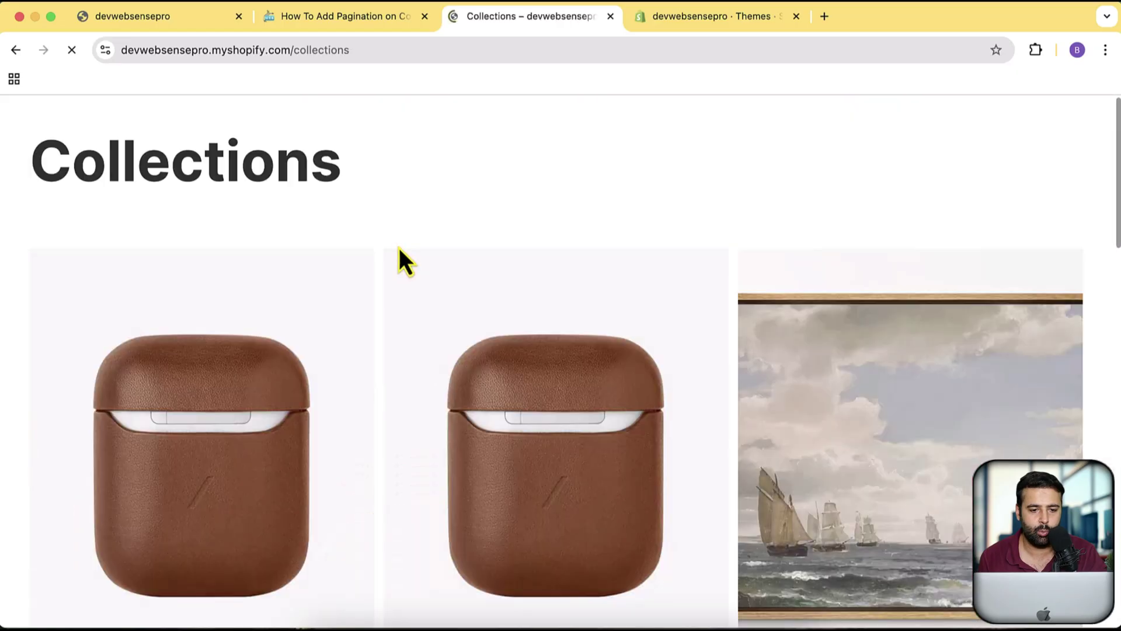
scroll(155, 384, "down", 5)
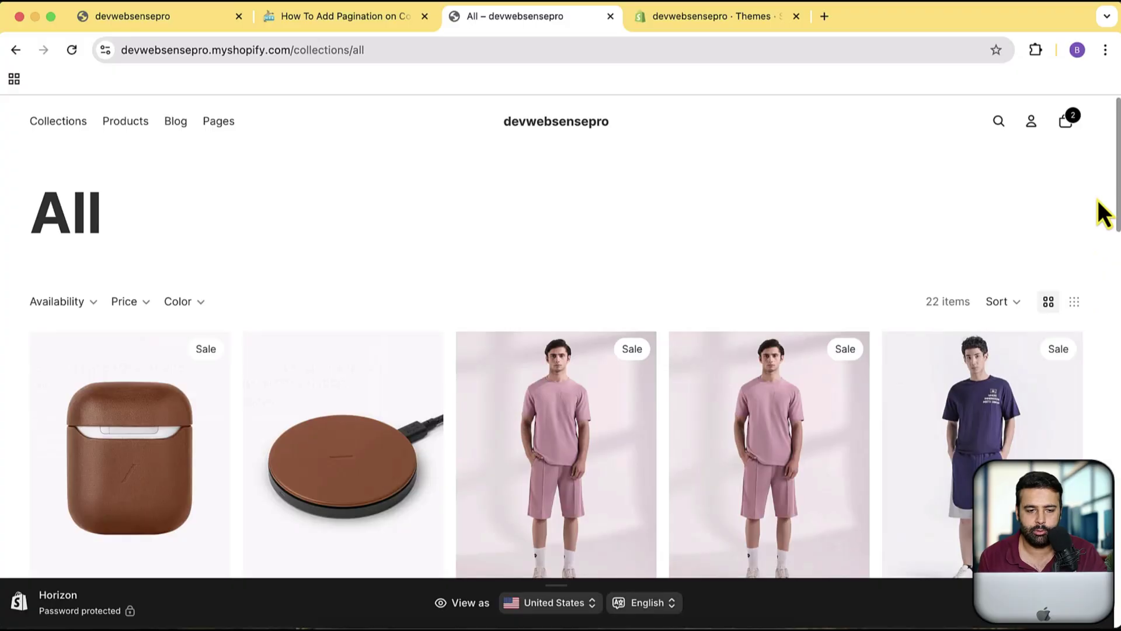
scroll(1098, 201, "down", 15)
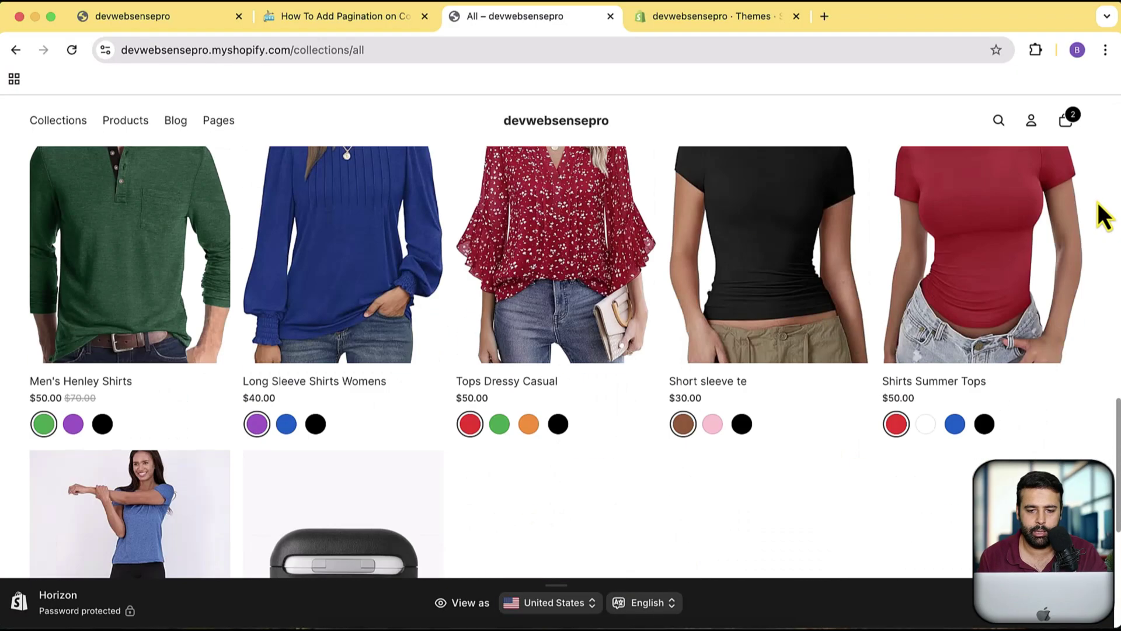
scroll(1098, 202, "down", 5)
scroll(1097, 202, "up", 15)
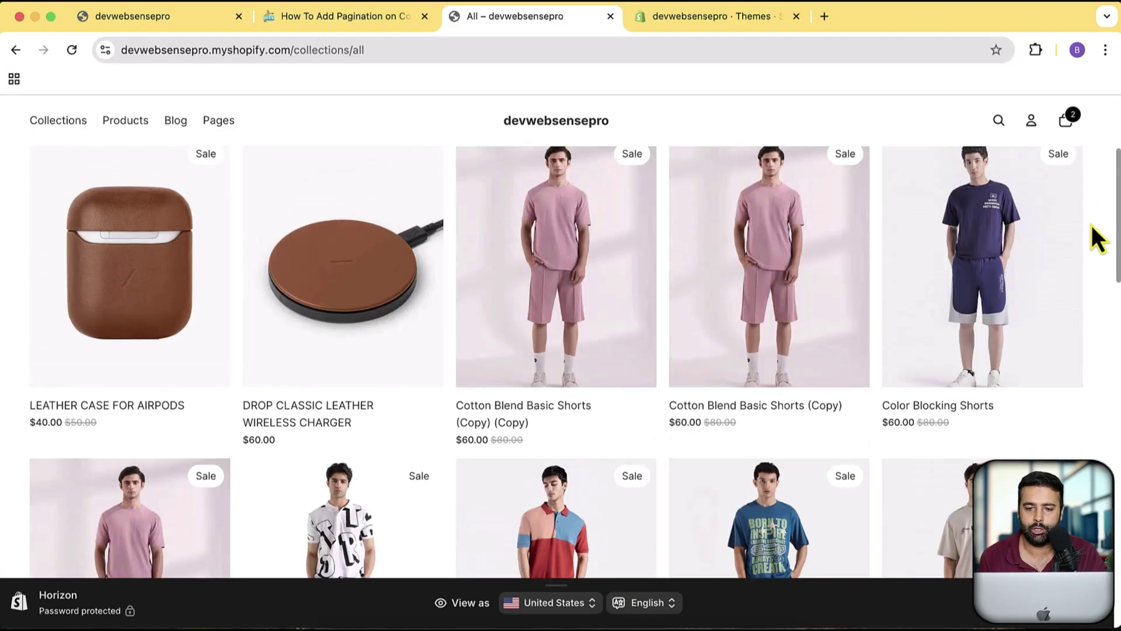
scroll(1092, 226, "up", 3)
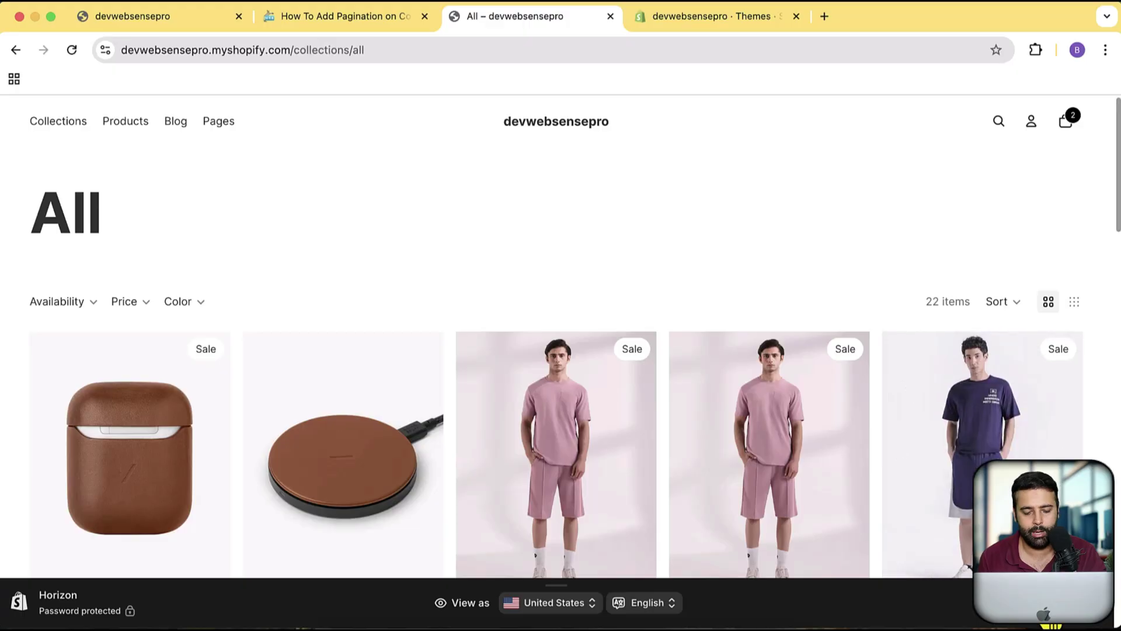
left_click(1046, 602, "super")
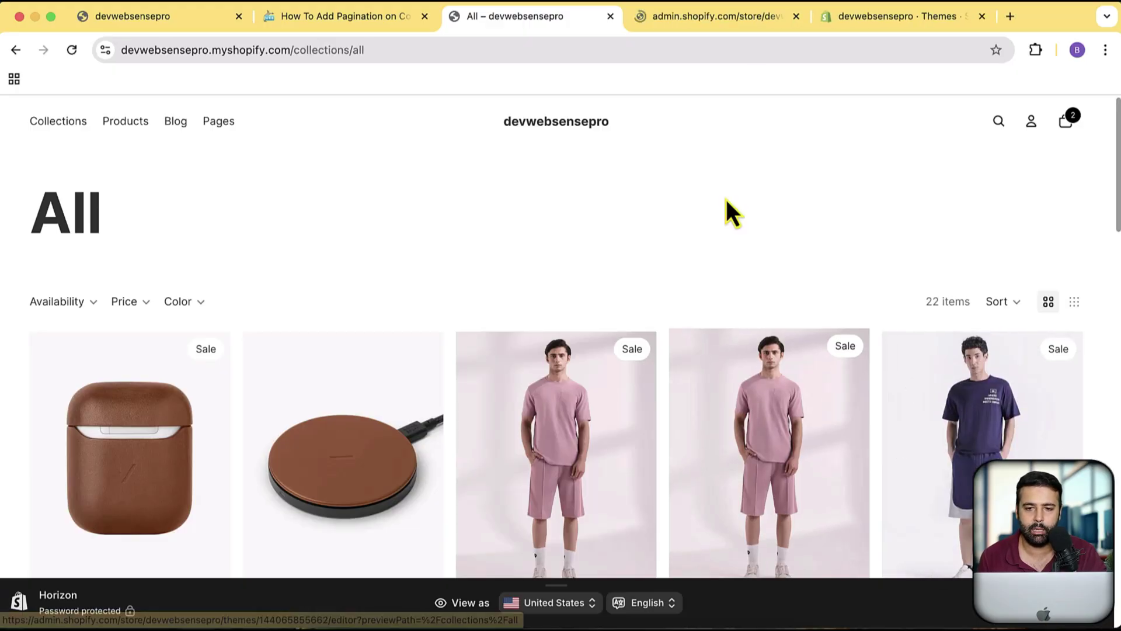
Inspect Horizon's Collection section settings in the theme editor, then return to the sections list.
left_click_drag(961, 304, 968, 307)
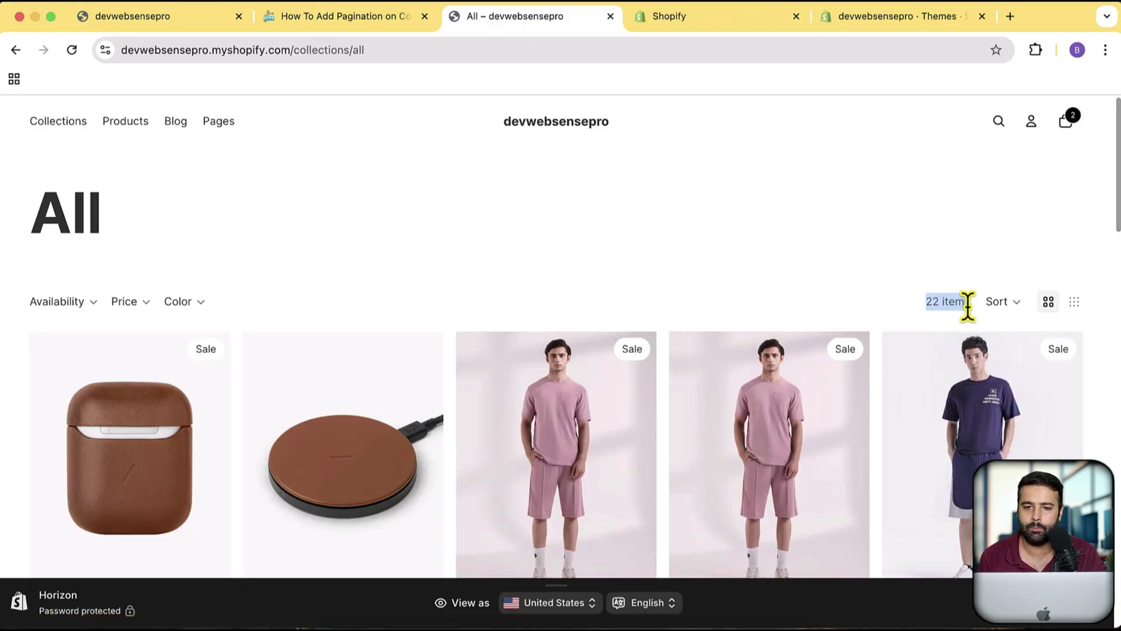
left_click(685, 31)
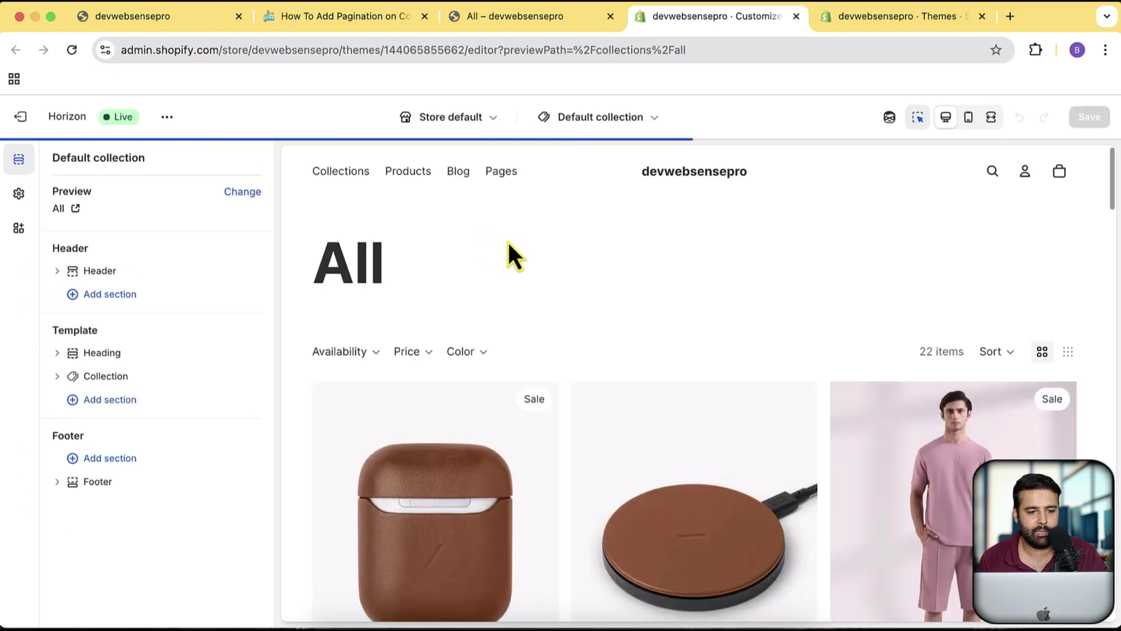
left_click(144, 380)
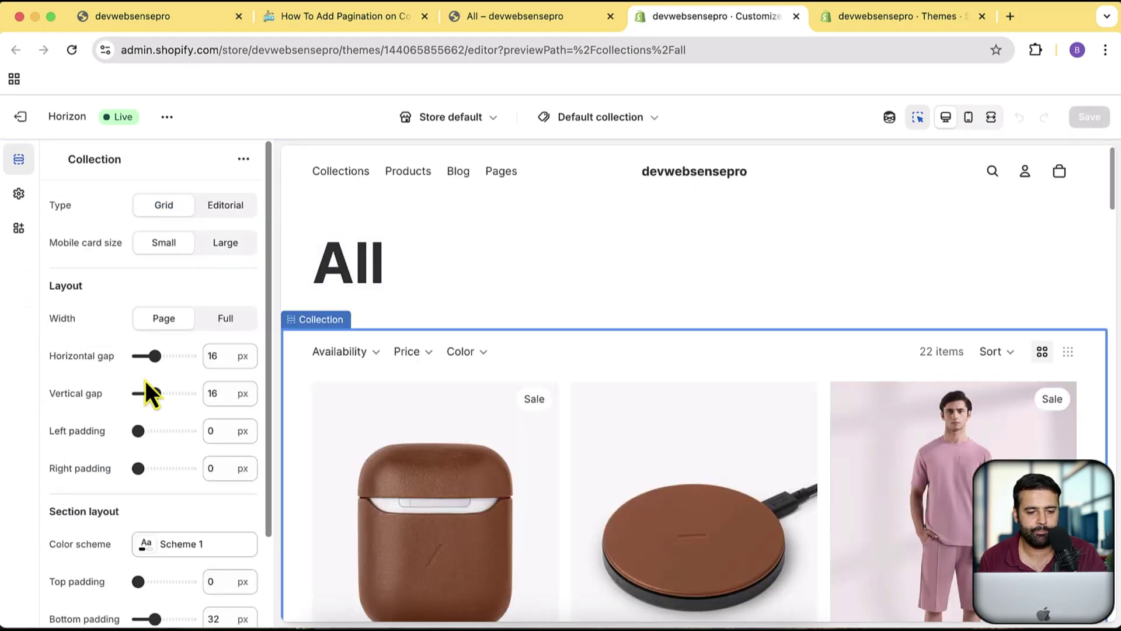
scroll(155, 286, "down", 3)
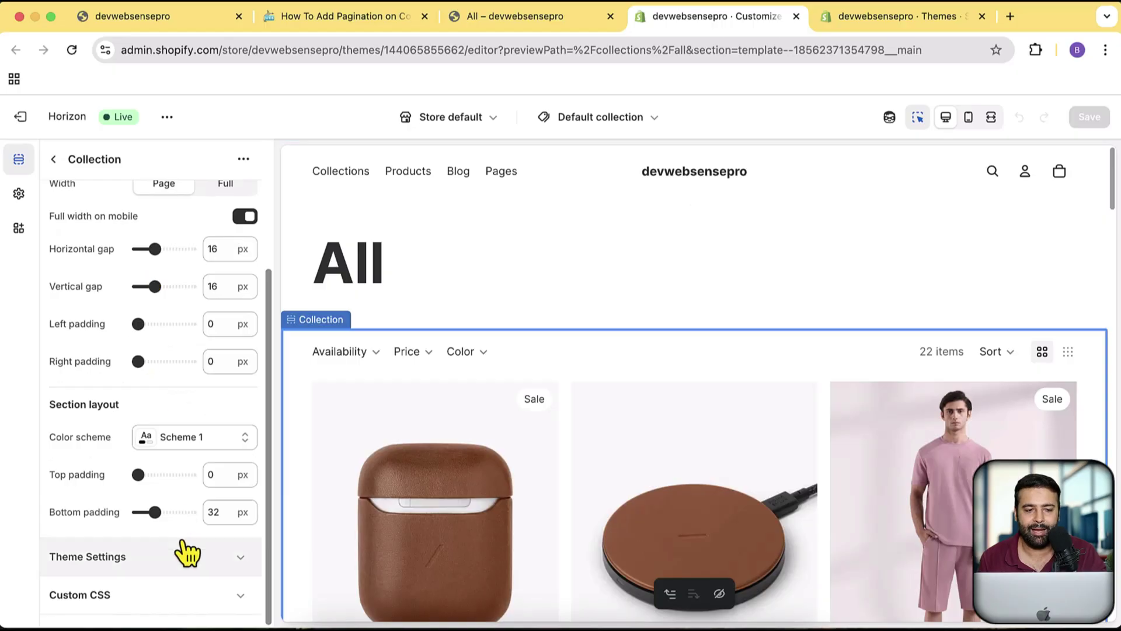
scroll(175, 459, "up", 3)
scroll(169, 435, "up", 1)
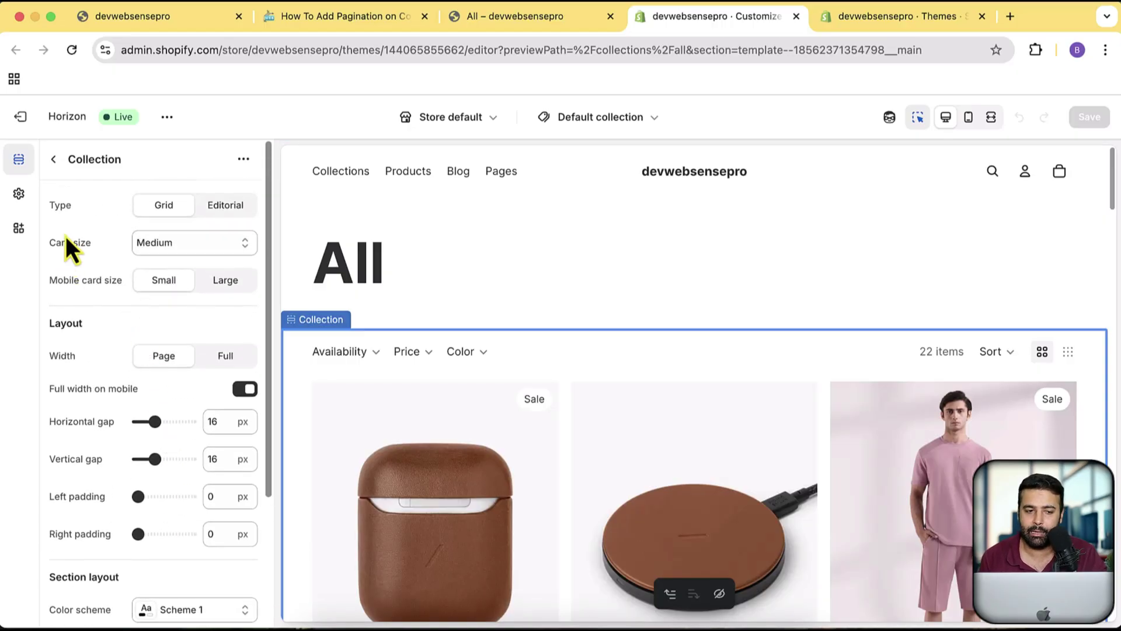
left_click(54, 159)
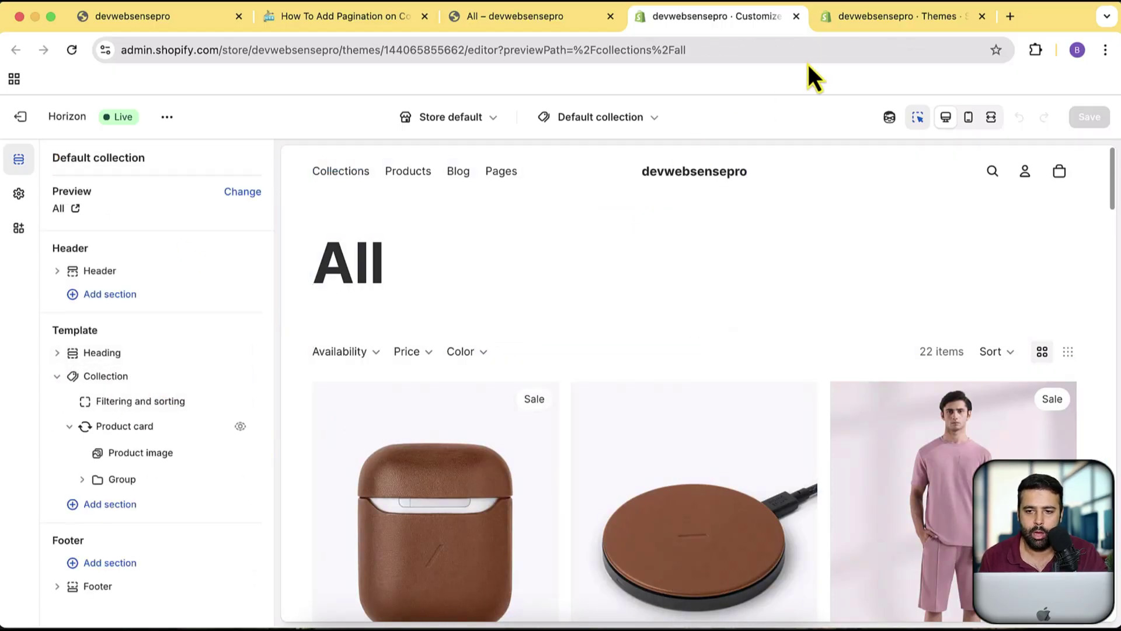
From the Themes list, open Edit code for the current Horizon theme.
left_click(830, 22)
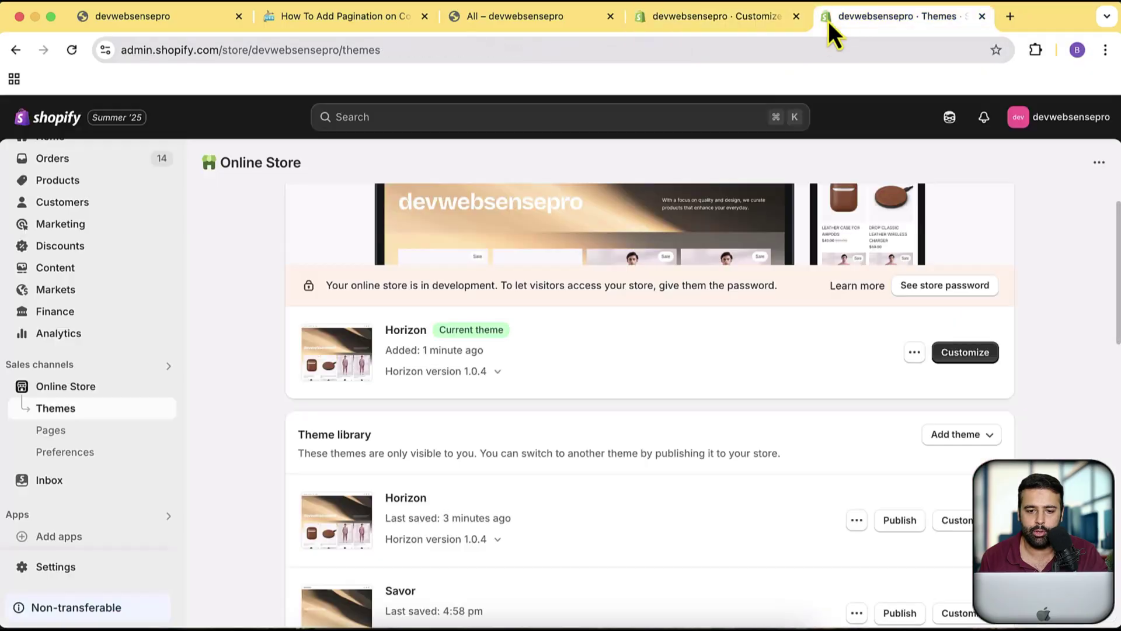
scroll(993, 295, "up", 3)
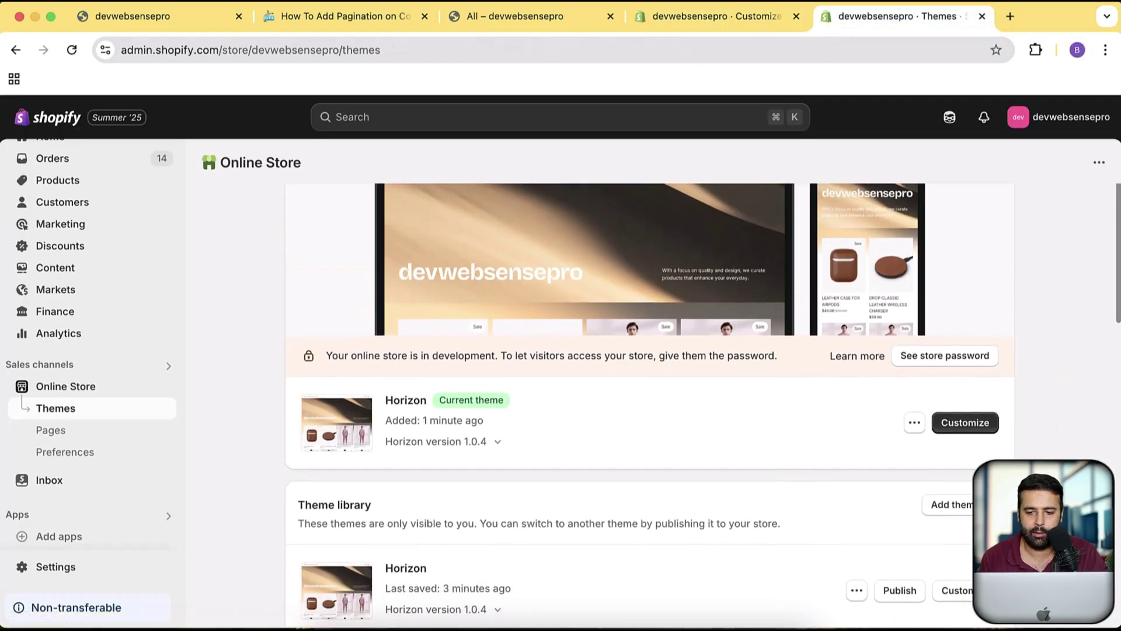
left_click(915, 422)
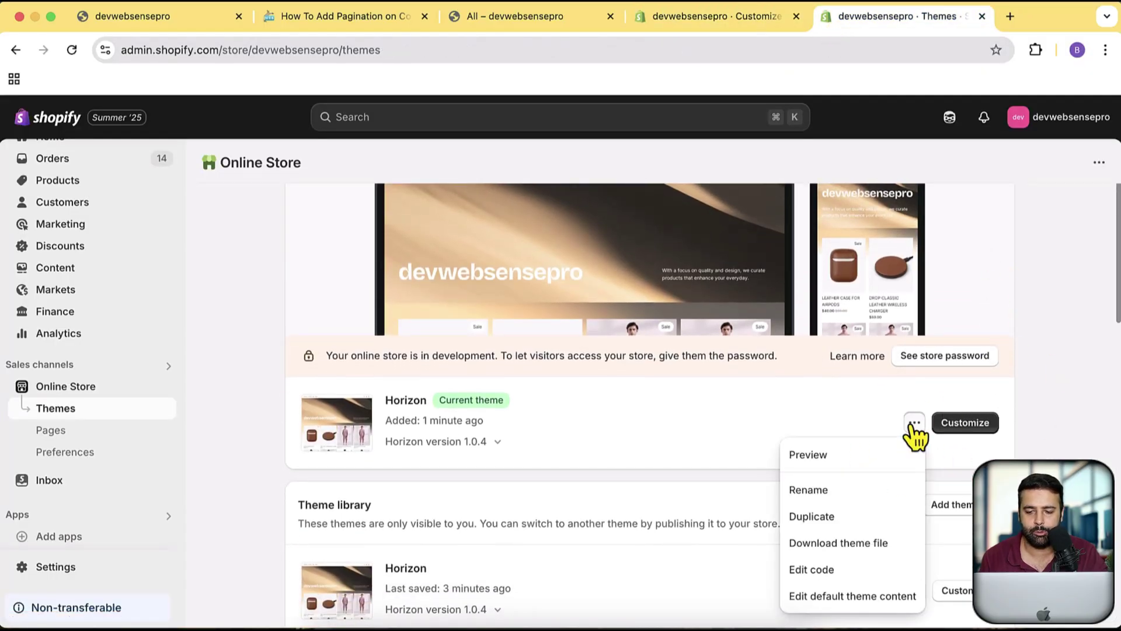
left_click(836, 575)
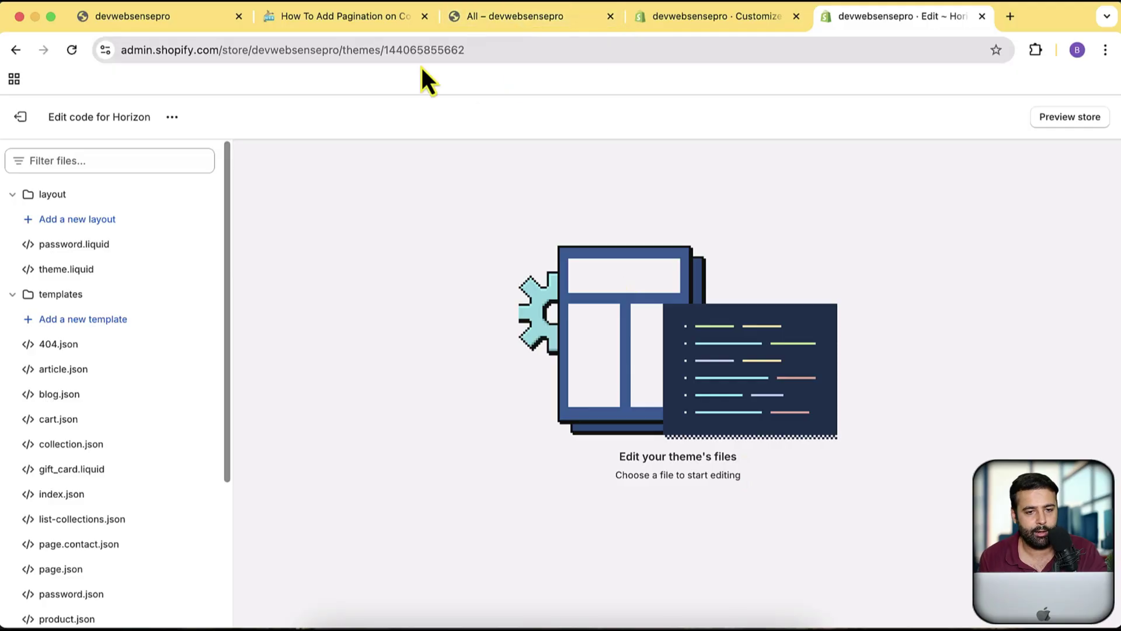
Find the file name main-collection.liquid in the pagination tutorial article.
left_click(378, 23)
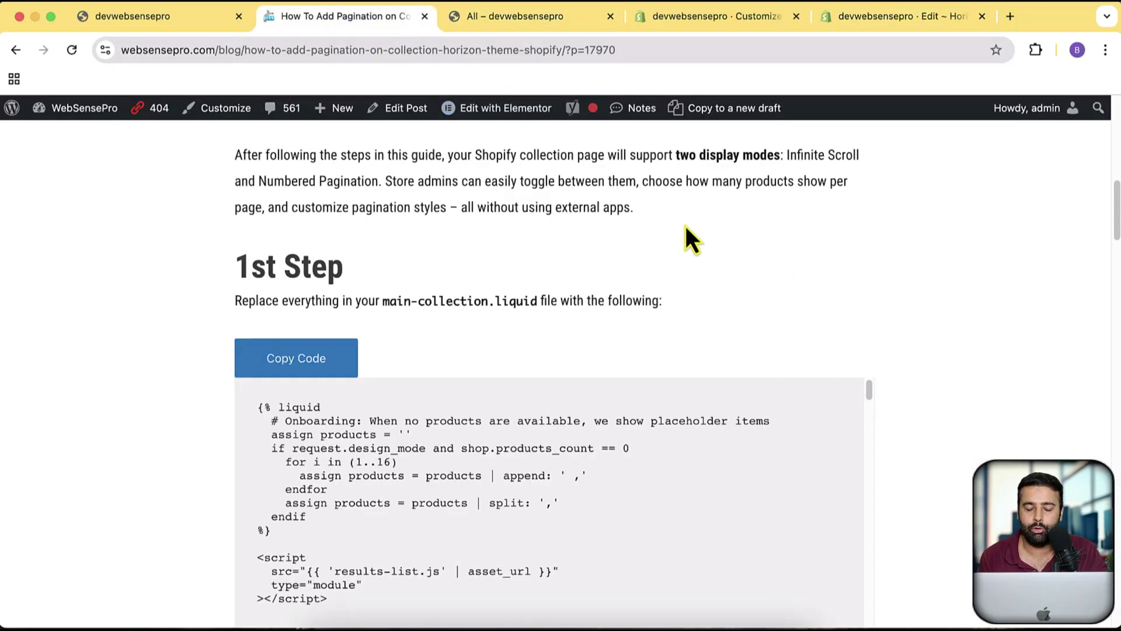
left_click_drag(567, 49, 60, 41)
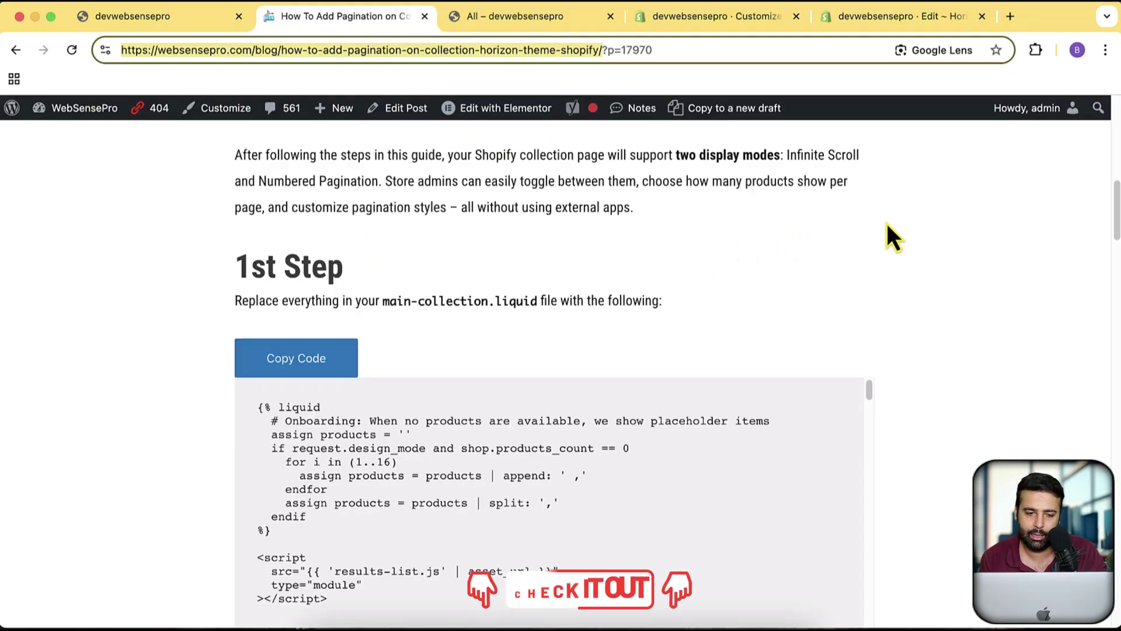
scroll(874, 213, "down", 4)
scroll(871, 215, "up", 2)
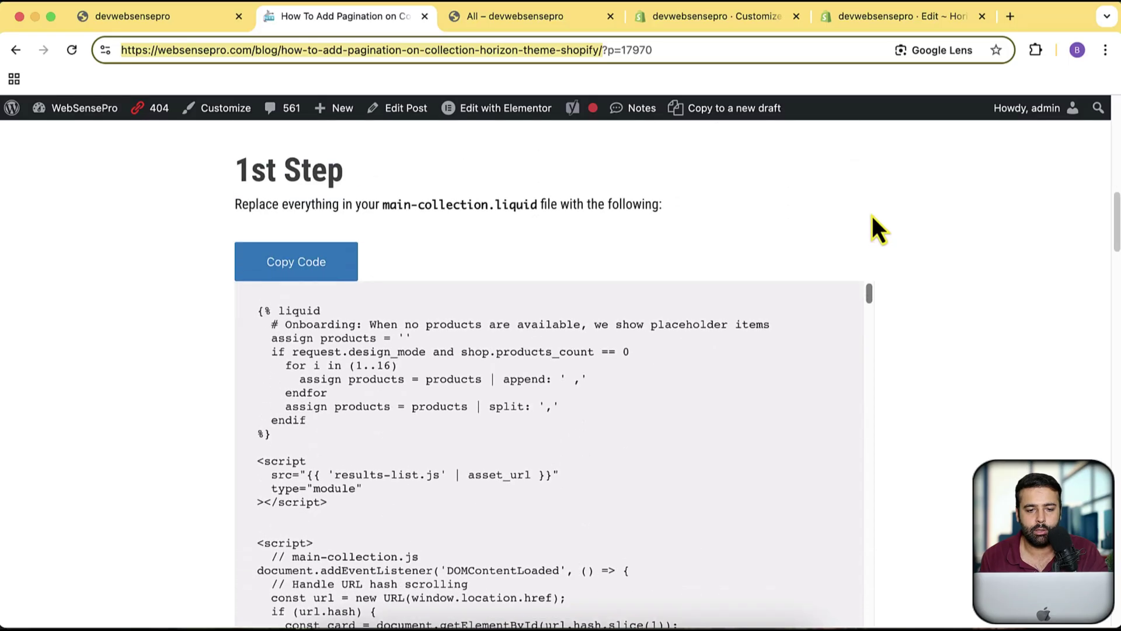
left_click_drag(385, 201, 548, 201)
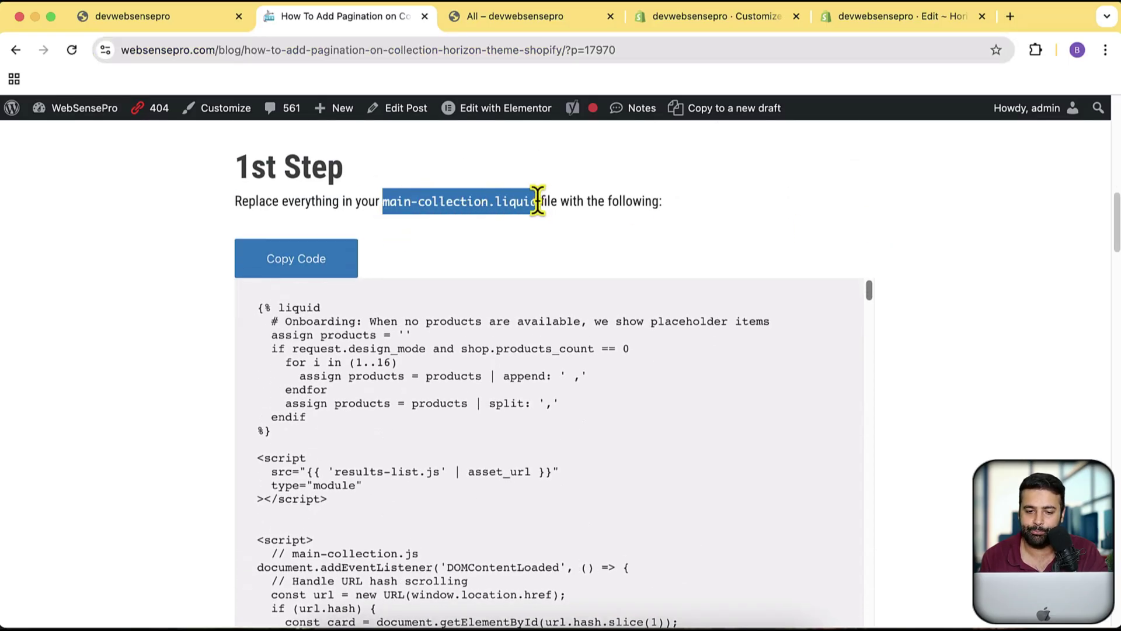
scroll(867, 320, "down", 6)
scroll(803, 327, "up", 6)
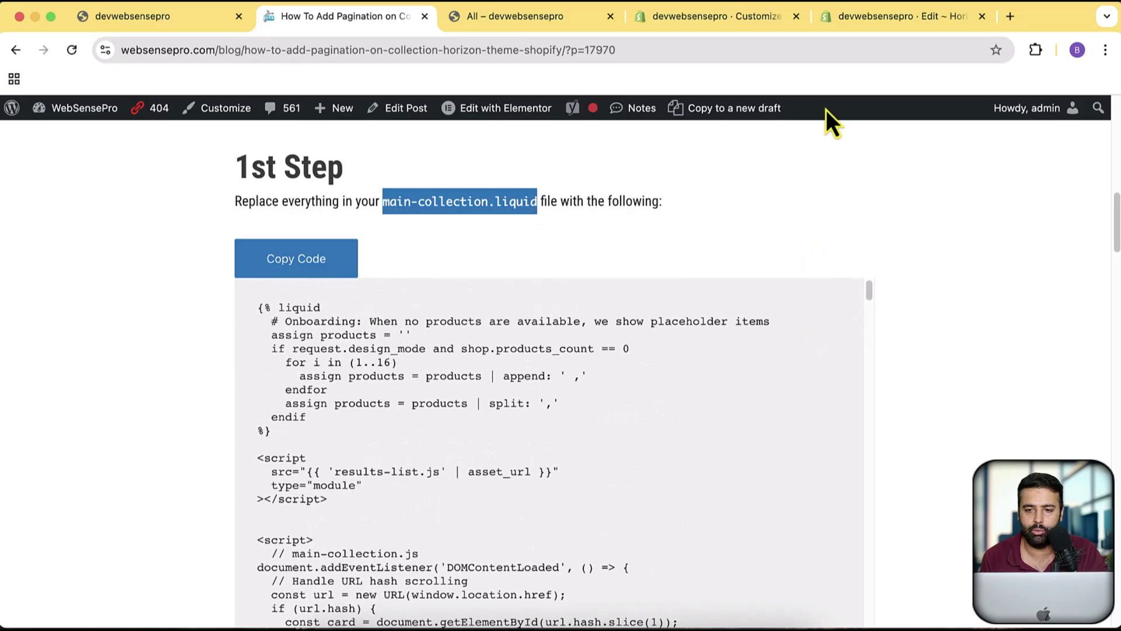
Filter the Horizon theme files for 'main-coll' and open main-collection.liquid.
left_click(868, 17)
left_click(146, 165)
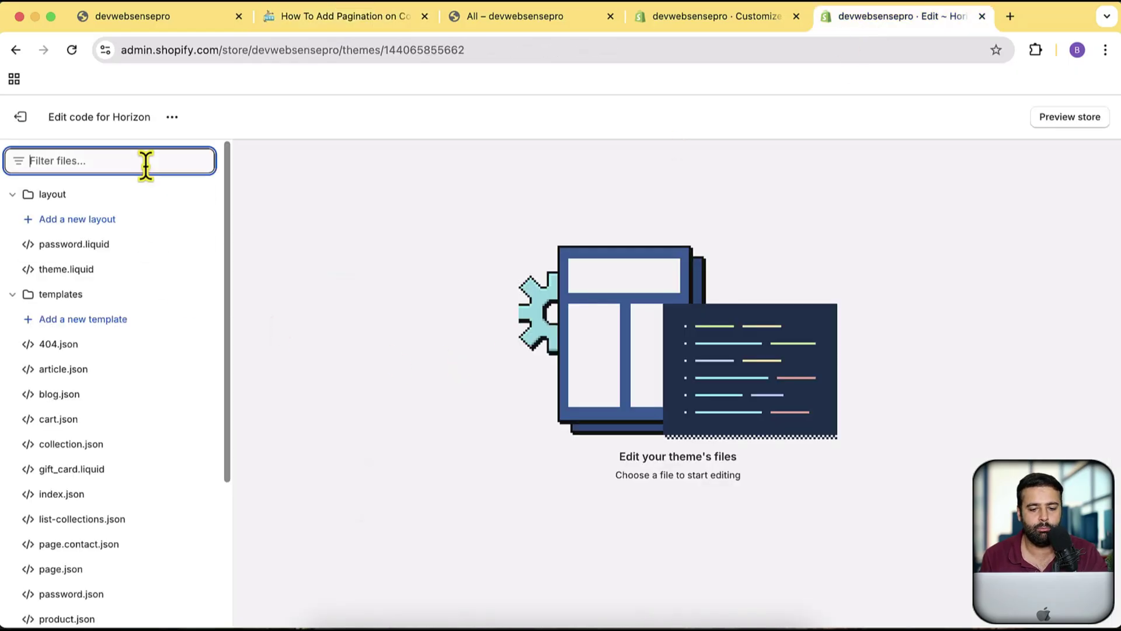
type("main-coll")
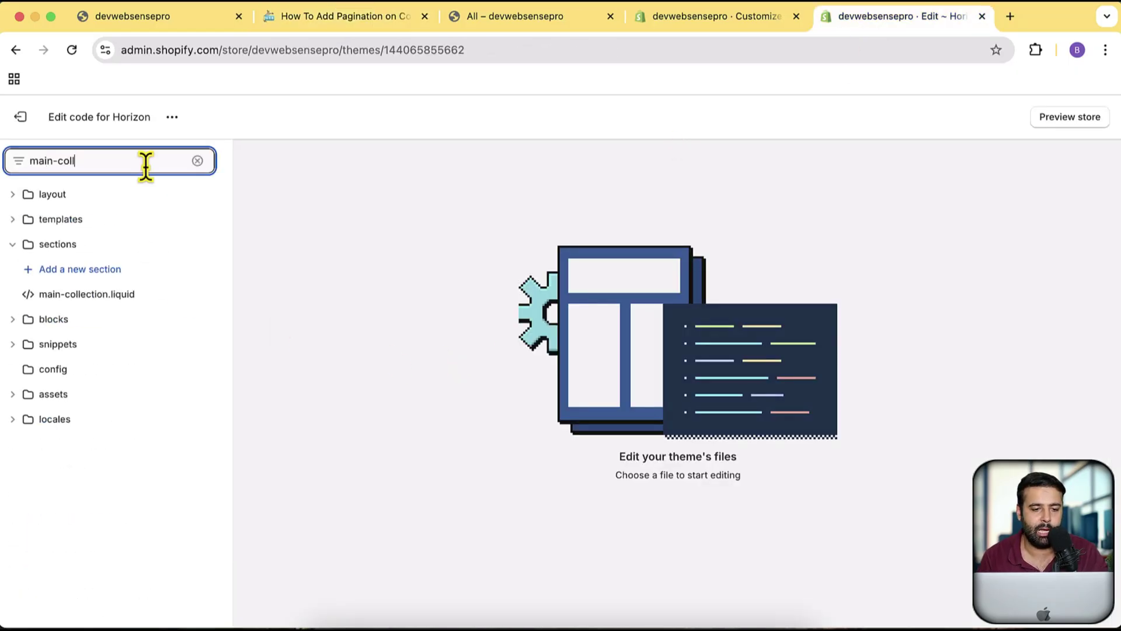
left_click(170, 298)
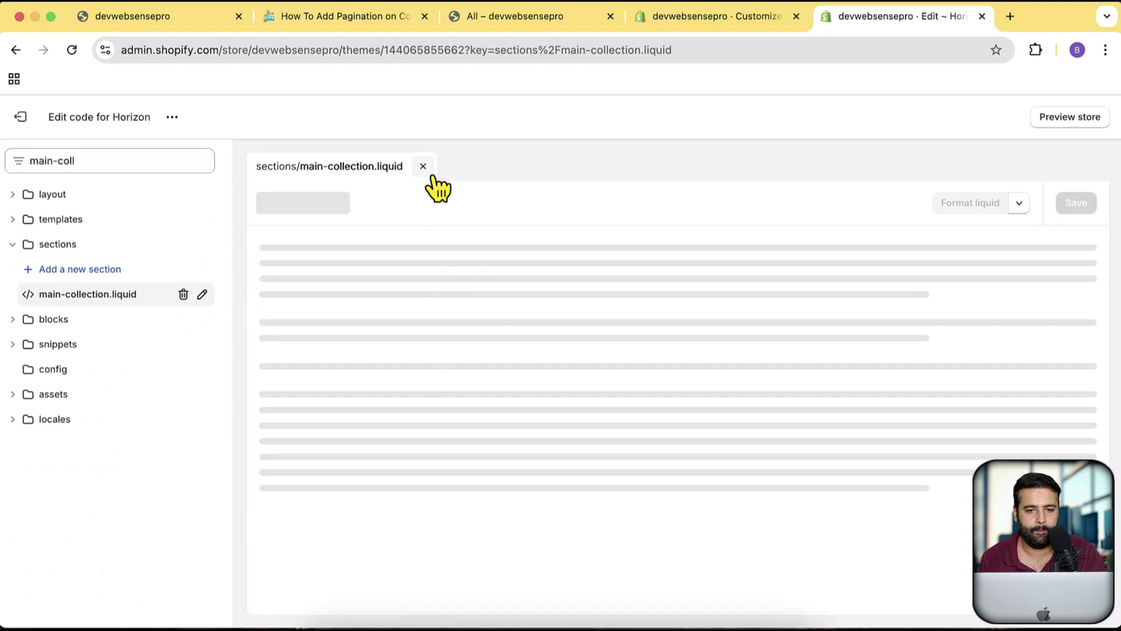
left_click(353, 18)
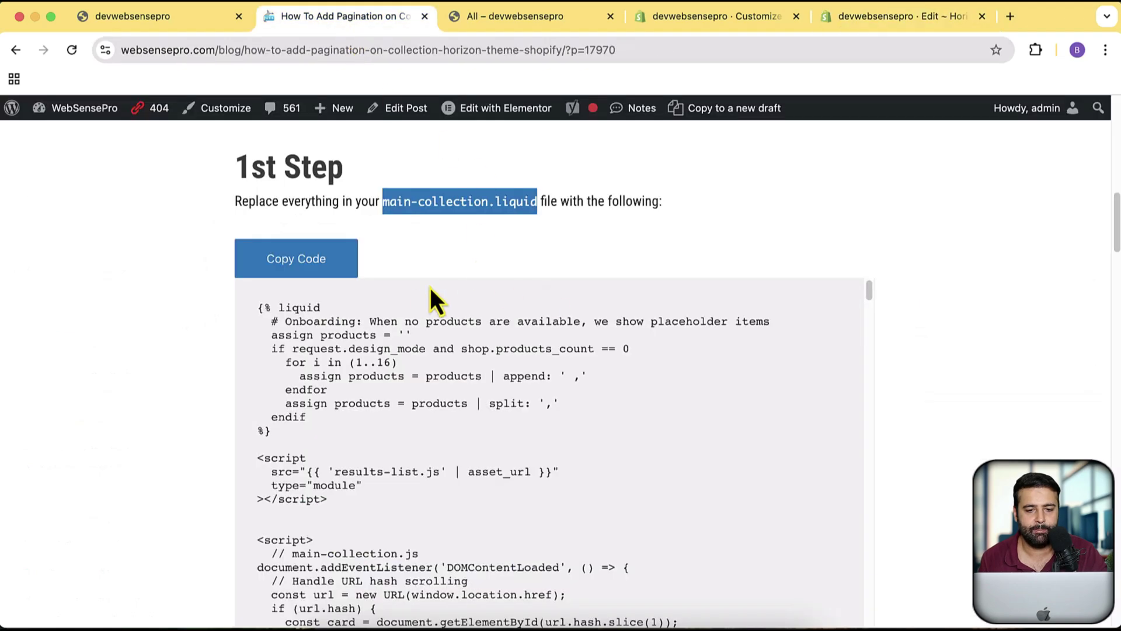
left_click(899, 15)
Replace main-collection.liquid's code with the tutorial's first code block and save it.
key("super+a")
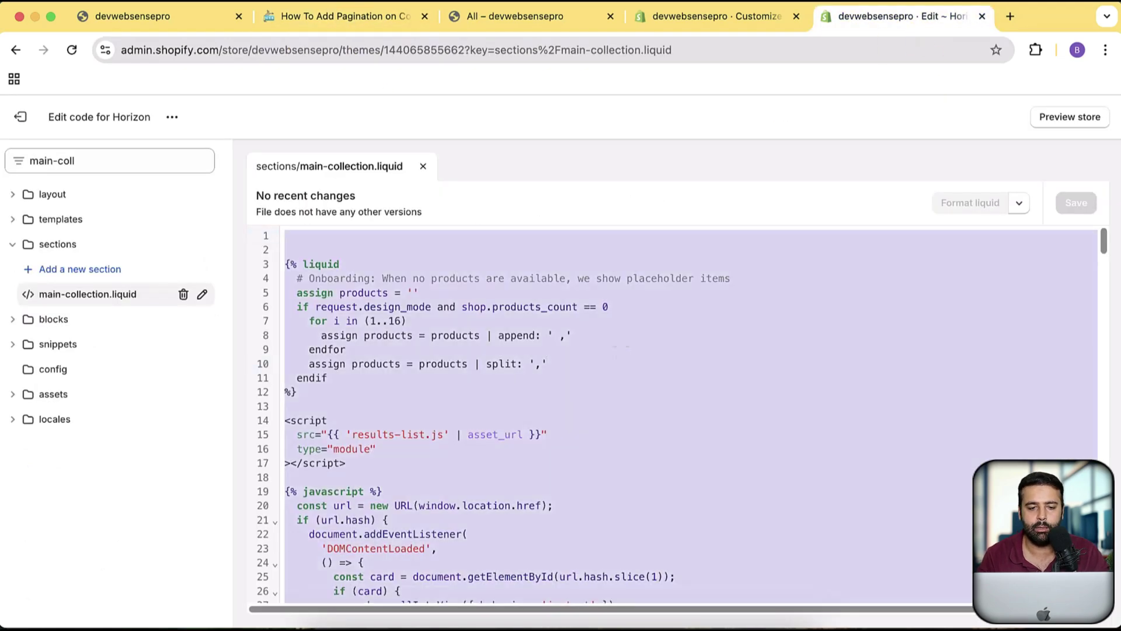
key("BackSpace")
left_click(362, 26)
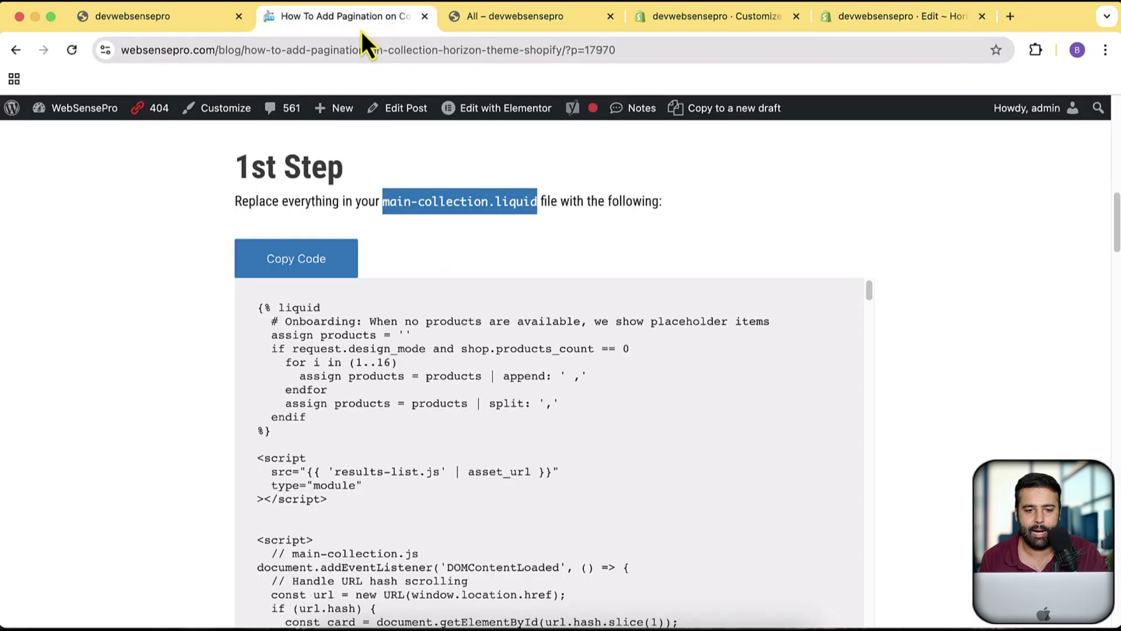
left_click(322, 262)
left_click(847, 23)
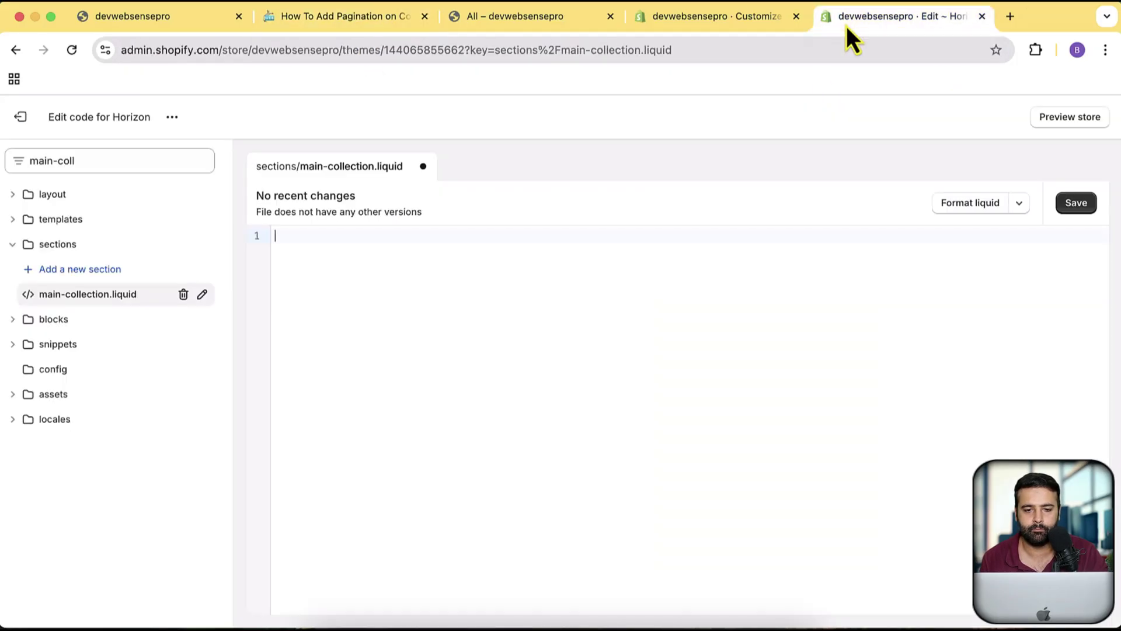
key("super+v")
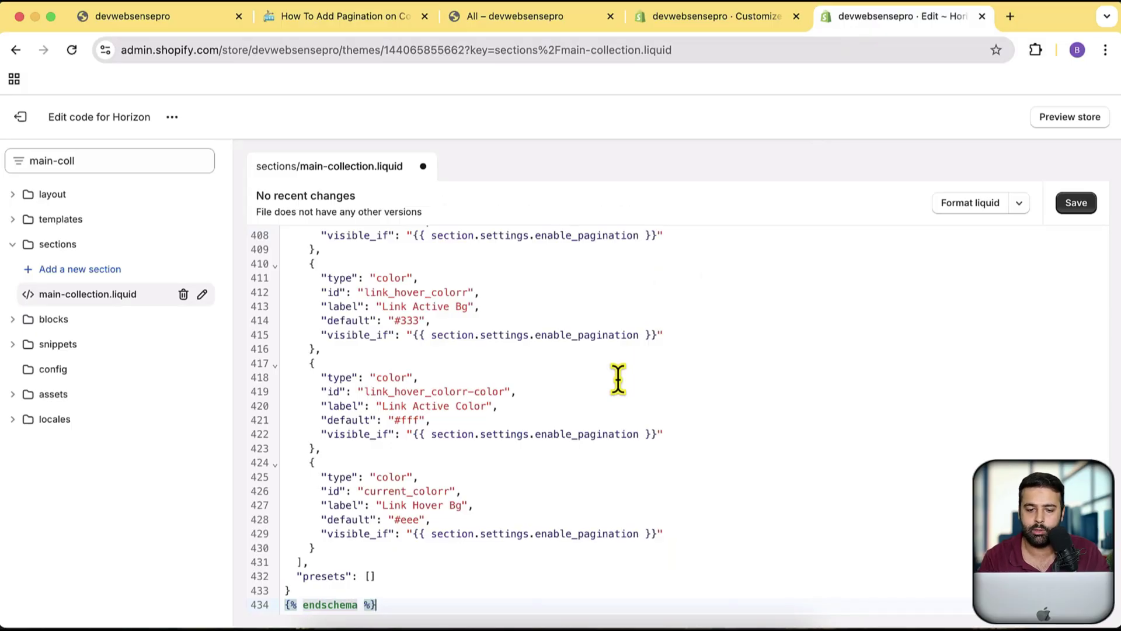
scroll(618, 379, "up", 20)
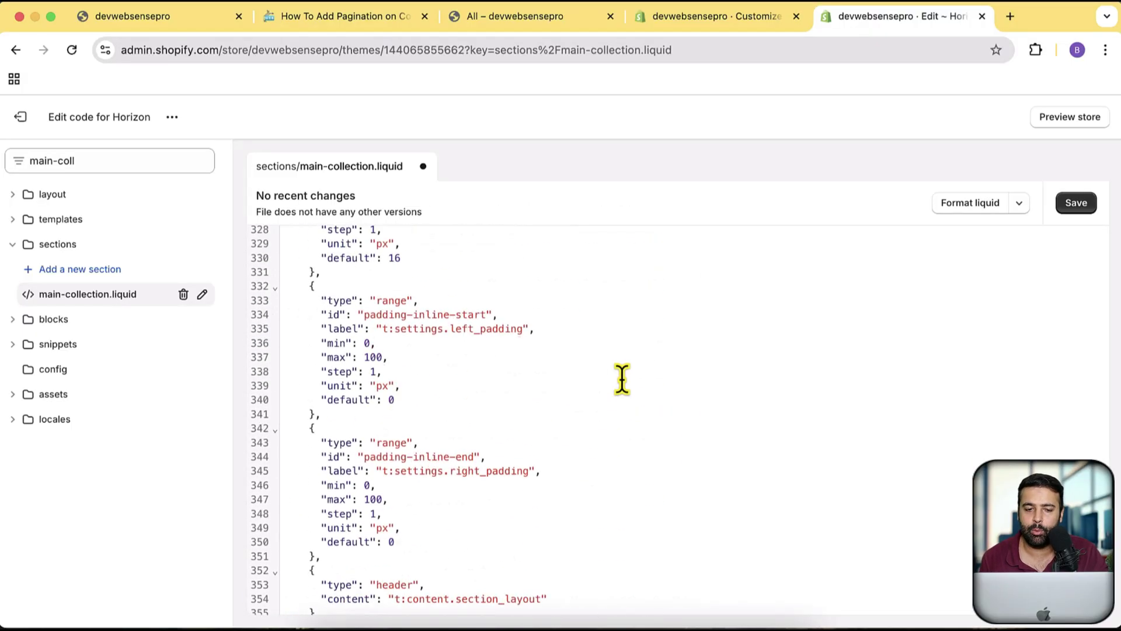
scroll(621, 376, "up", 20)
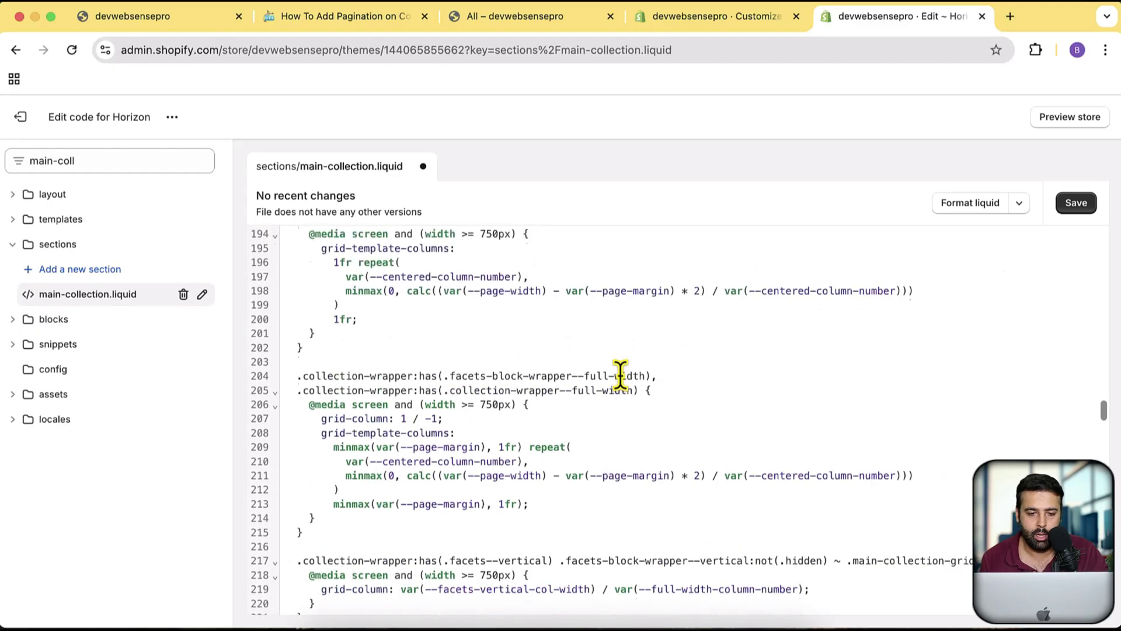
scroll(620, 375, "up", 20)
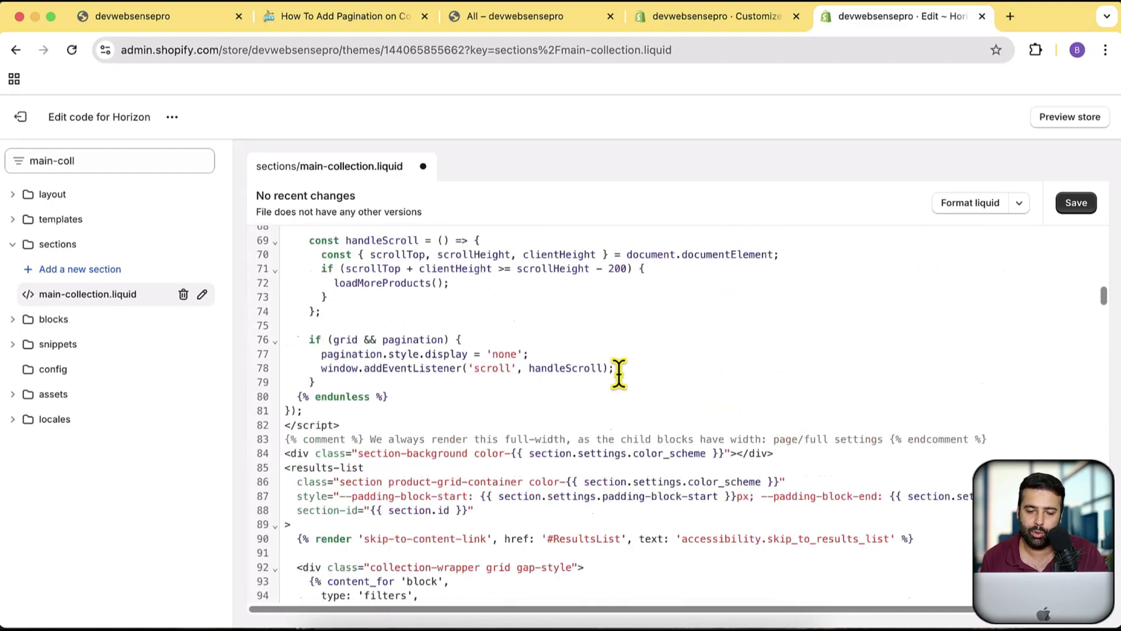
scroll(618, 374, "up", 7)
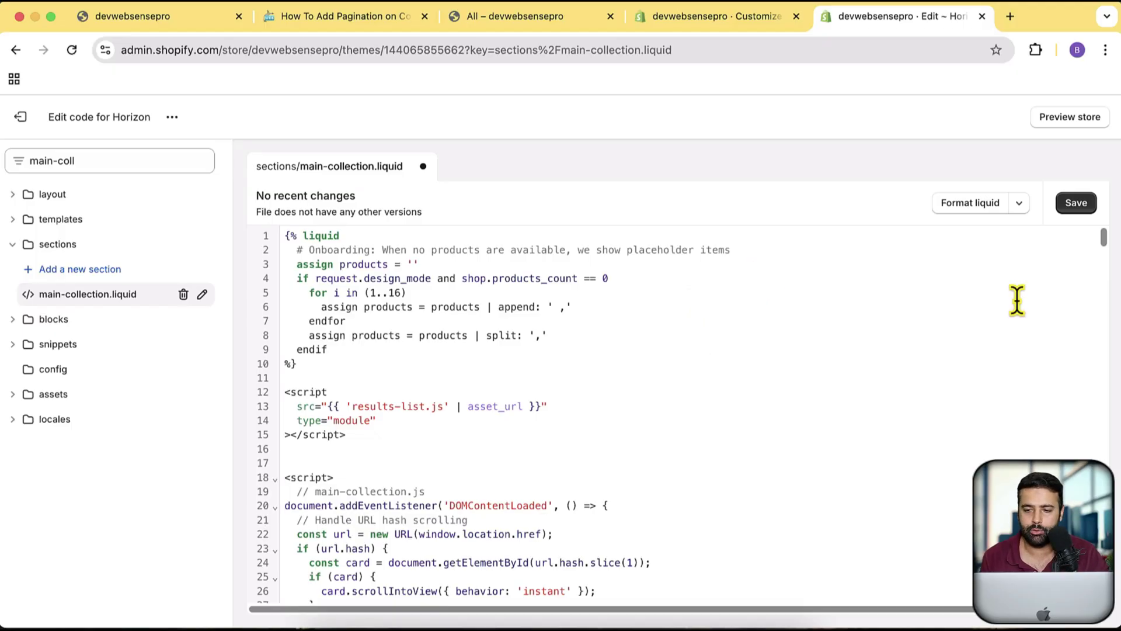
key("super+s")
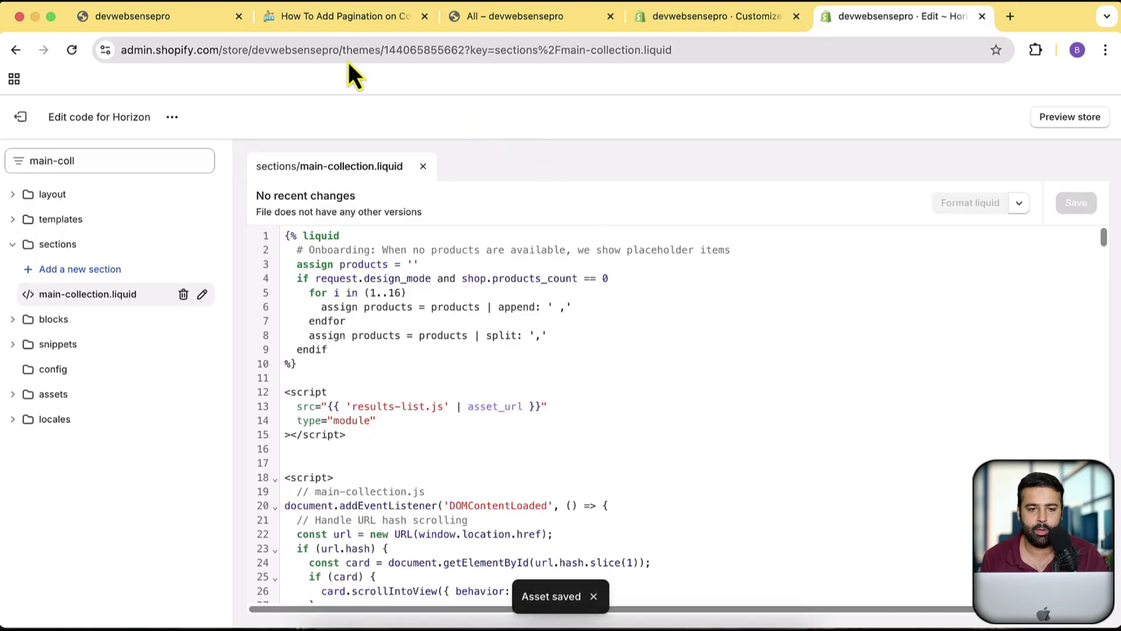
left_click(348, 21)
Filter the theme files for 'product-gri' and open the product-grid.liquid snippet.
scroll(899, 234, "down", 3)
scroll(913, 223, "down", 10)
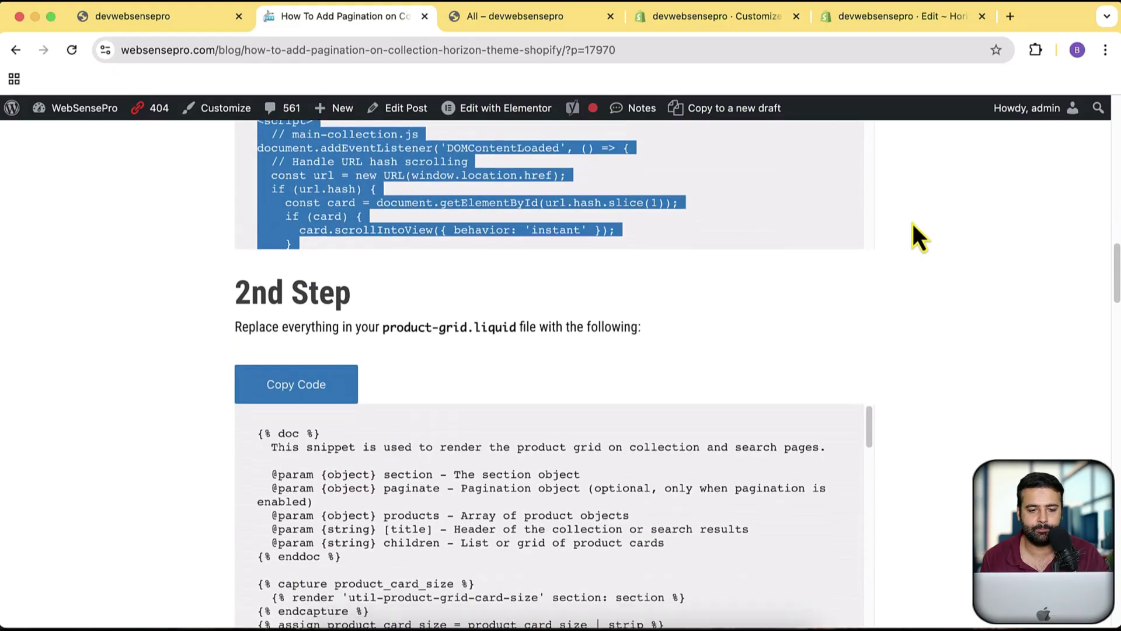
scroll(912, 223, "up", 2)
scroll(912, 223, "down", 1)
scroll(912, 223, "down", 1)
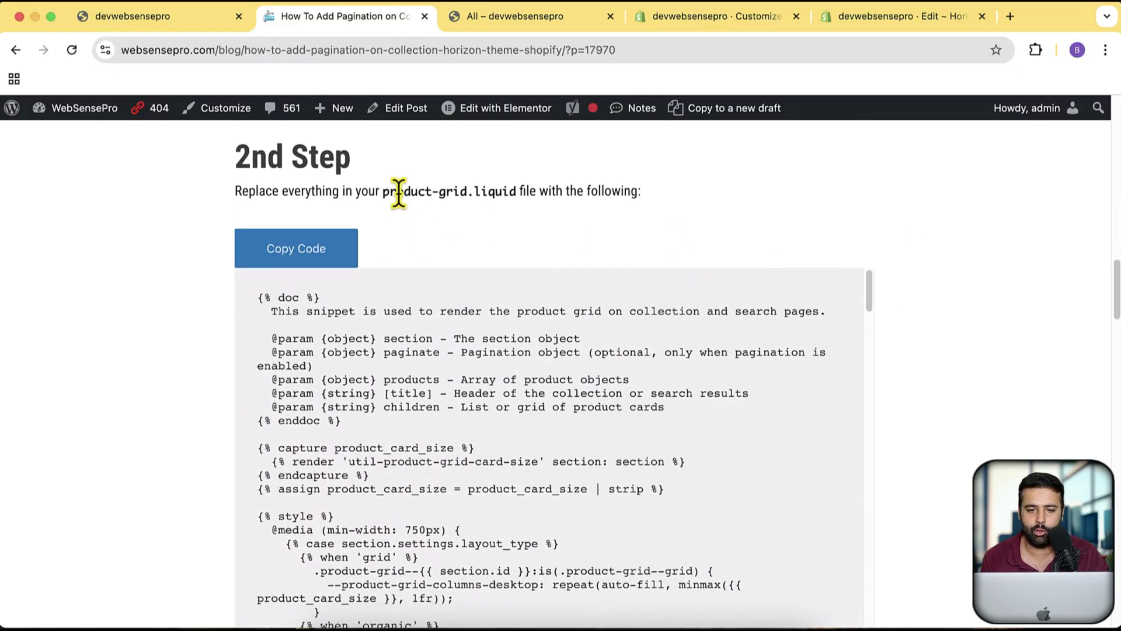
left_click(858, 25)
double_click(115, 160)
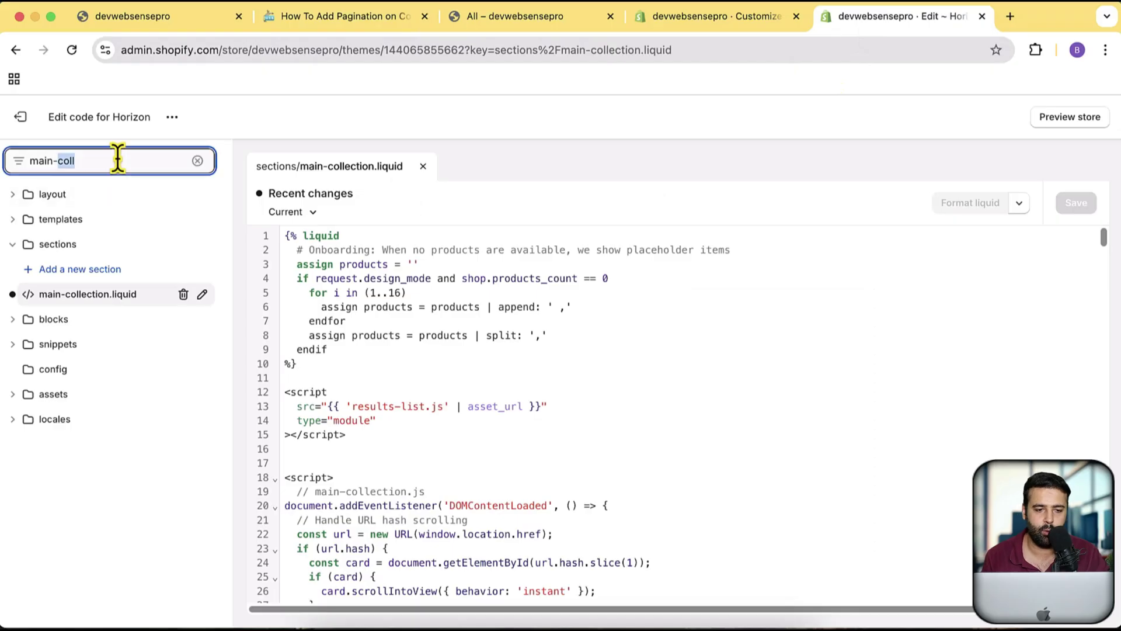
key("super+a")
type("product-")
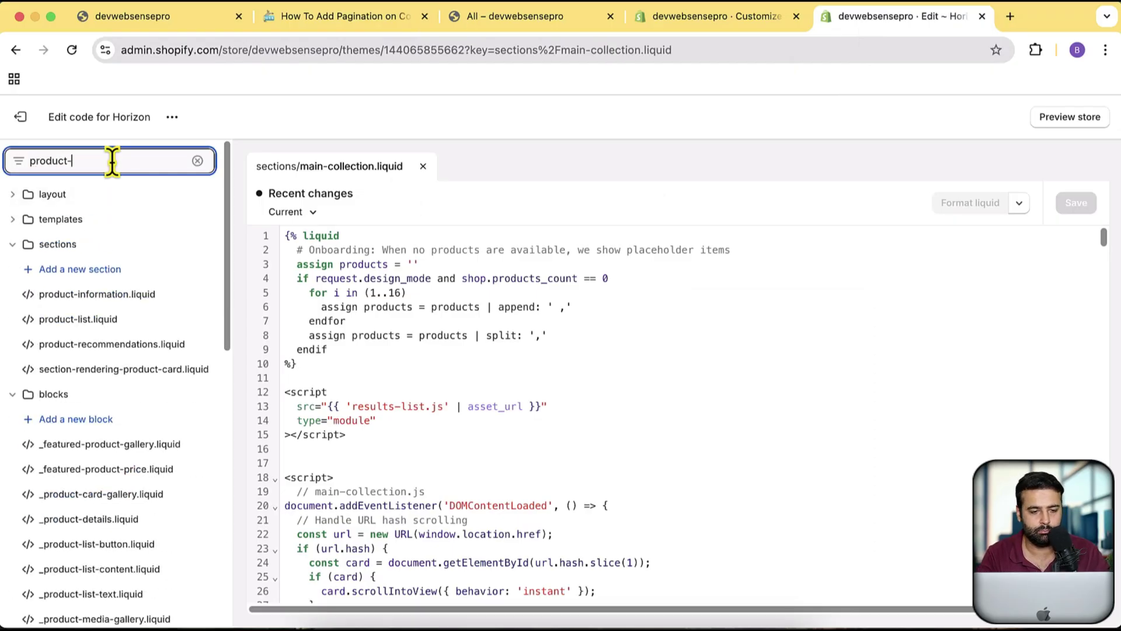
type("gri")
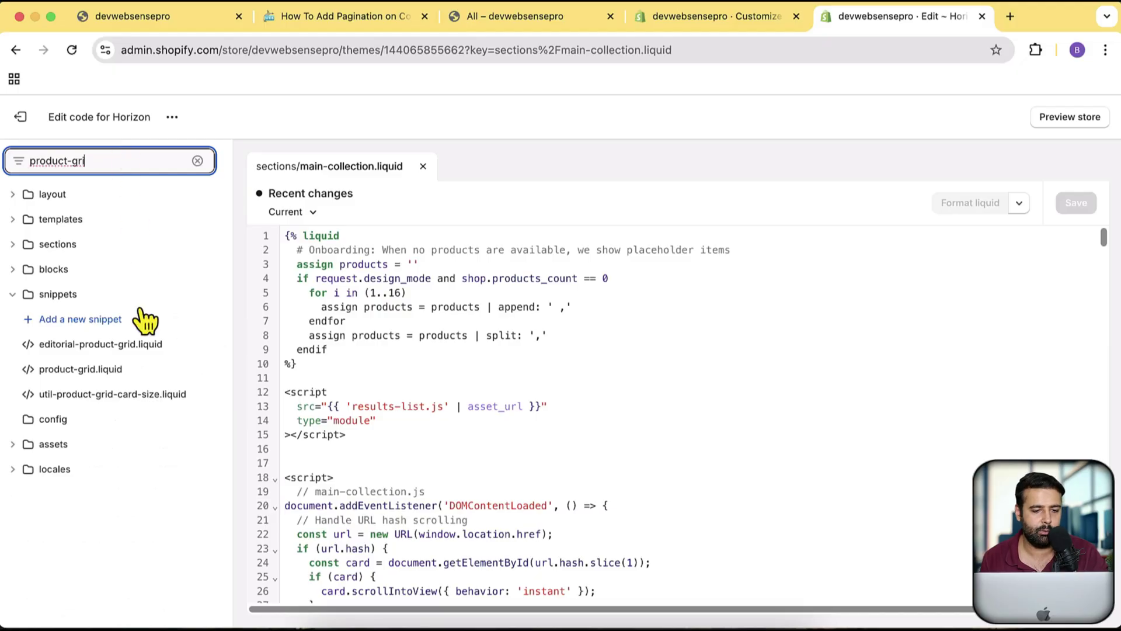
left_click(114, 370)
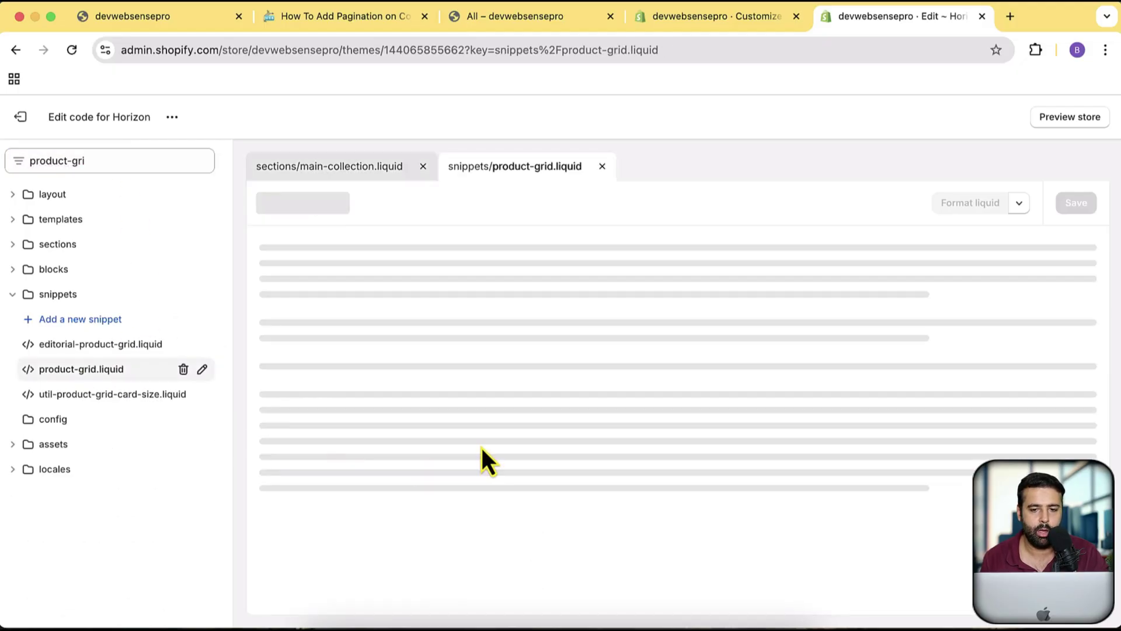
Replace product-grid.liquid's code with the tutorial's 2nd Step code, ending at line 207, and save.
left_click(550, 358)
key("super+a")
key("BackSpace")
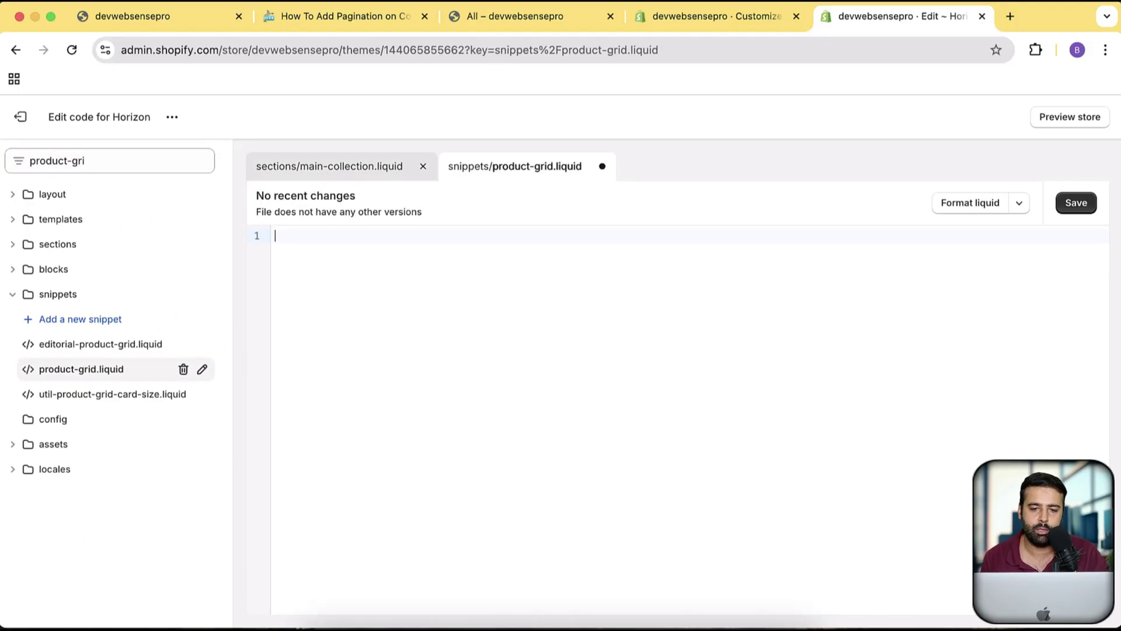
left_click(369, 13)
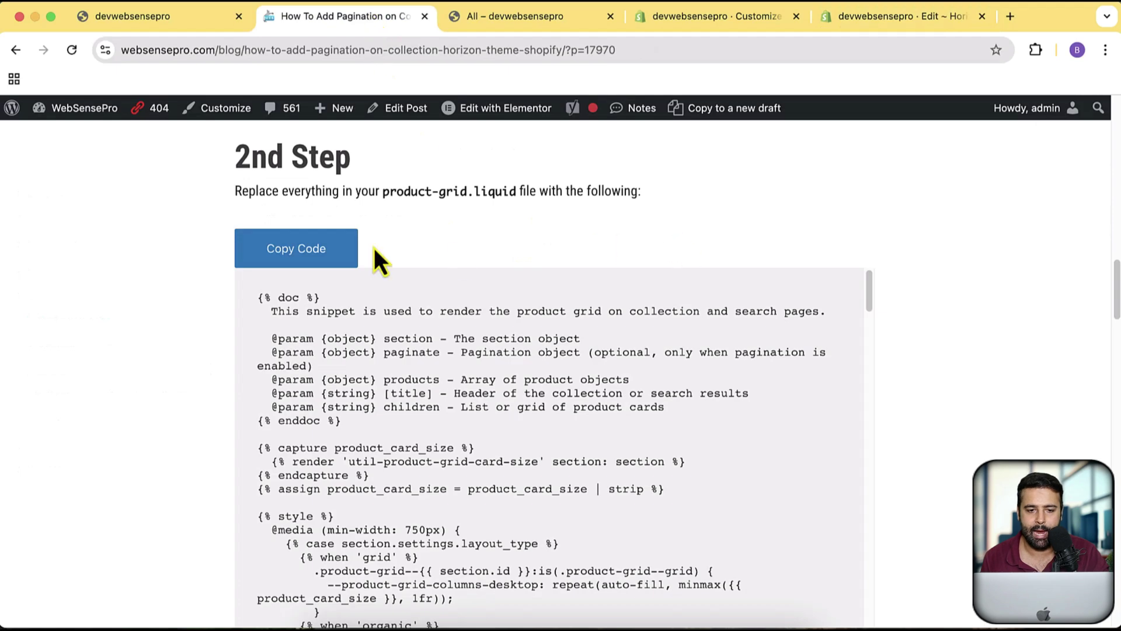
left_click(313, 258)
key("super+c")
left_click(846, 17)
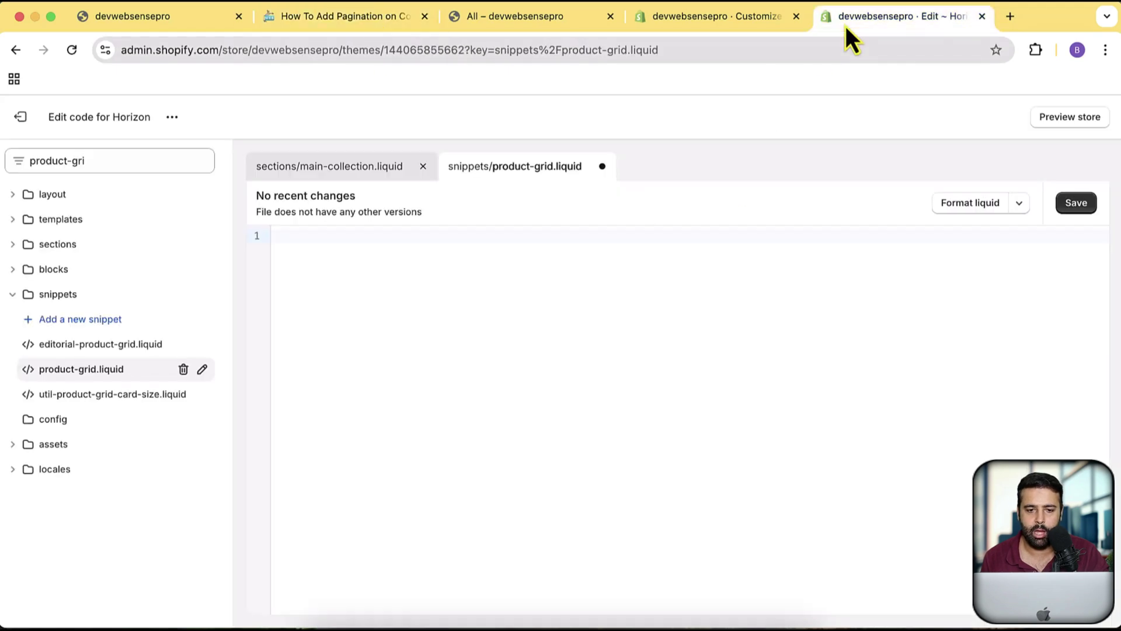
left_click(560, 283)
key("super+v")
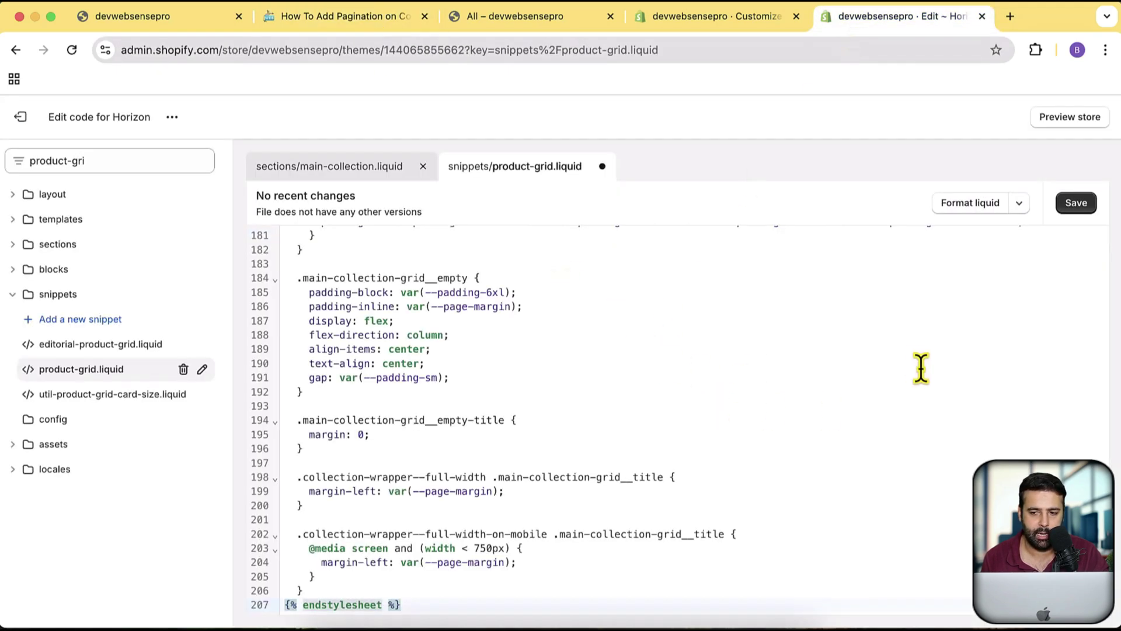
left_click(1077, 204)
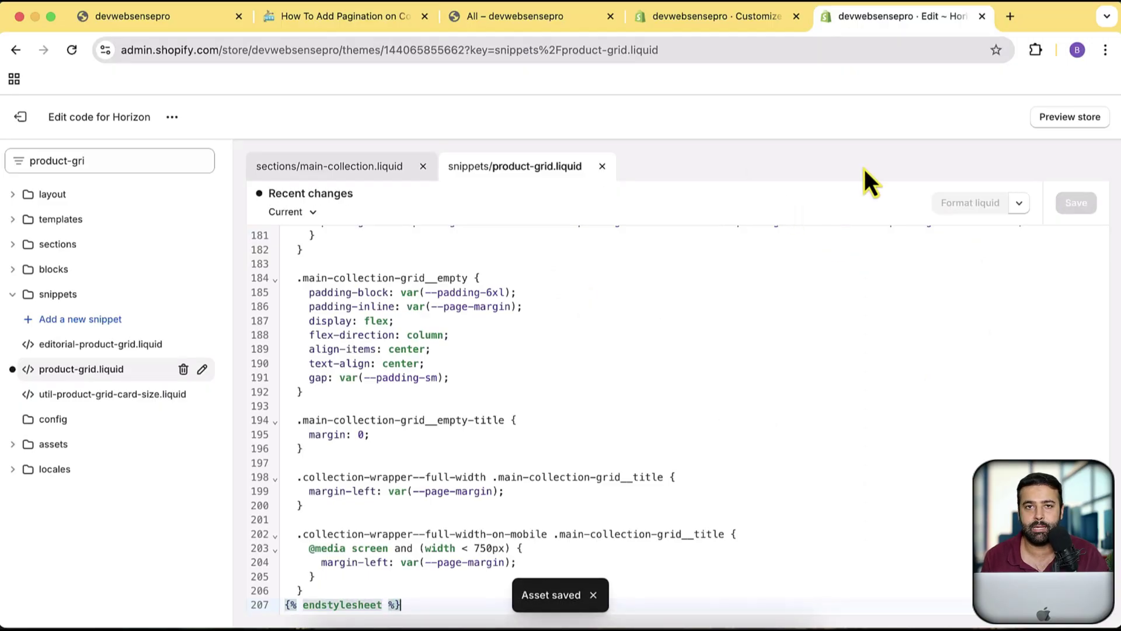
left_click(1009, 18)
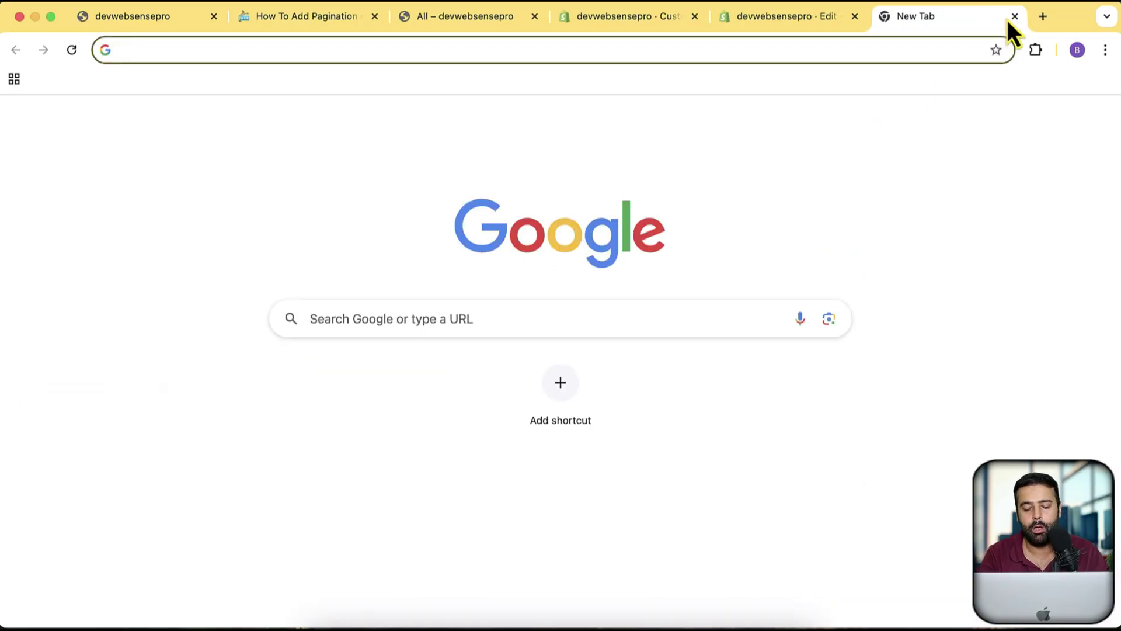
Search Google for 'big bulk discount shopify' and open the BBD - Big Bulk Discount App Store listing.
type("big b")
key("Return")
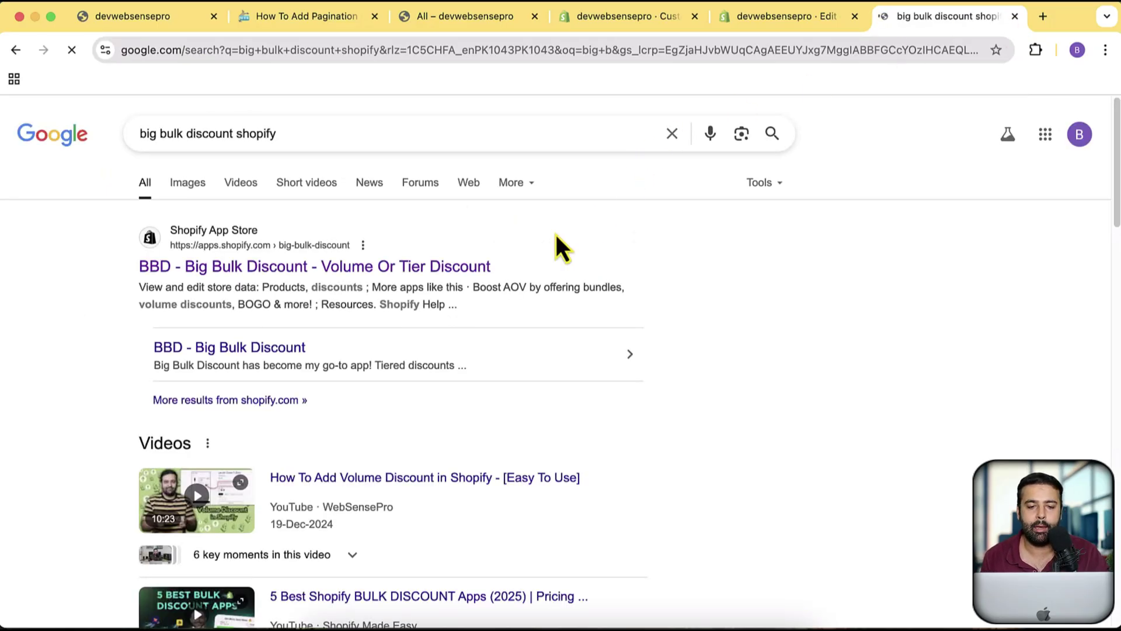
left_click(521, 258)
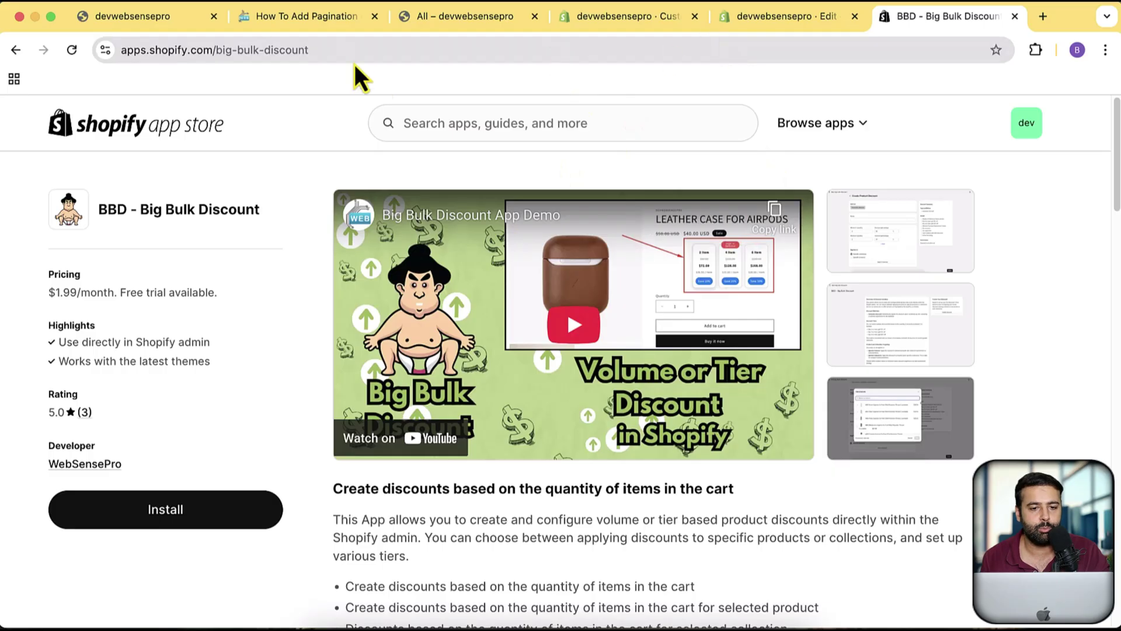
left_click(334, 23)
scroll(934, 287, "down", 10)
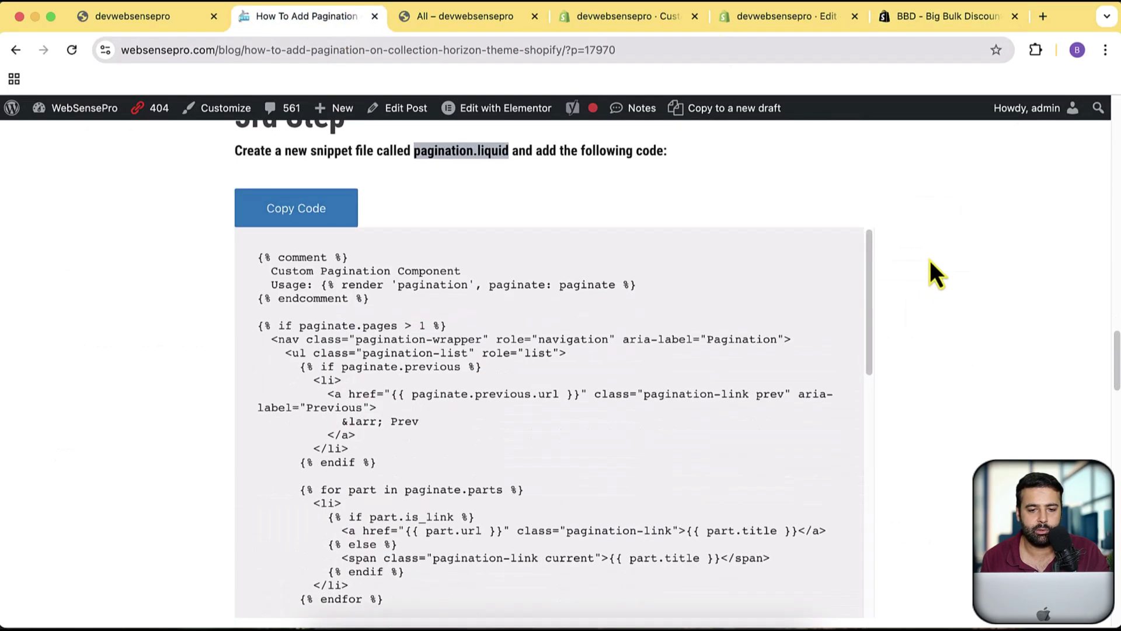
Select 'pagination.liquid' in the tutorial's 3rd Step, then go back to the Horizon code editor.
scroll(930, 260, "up", 1)
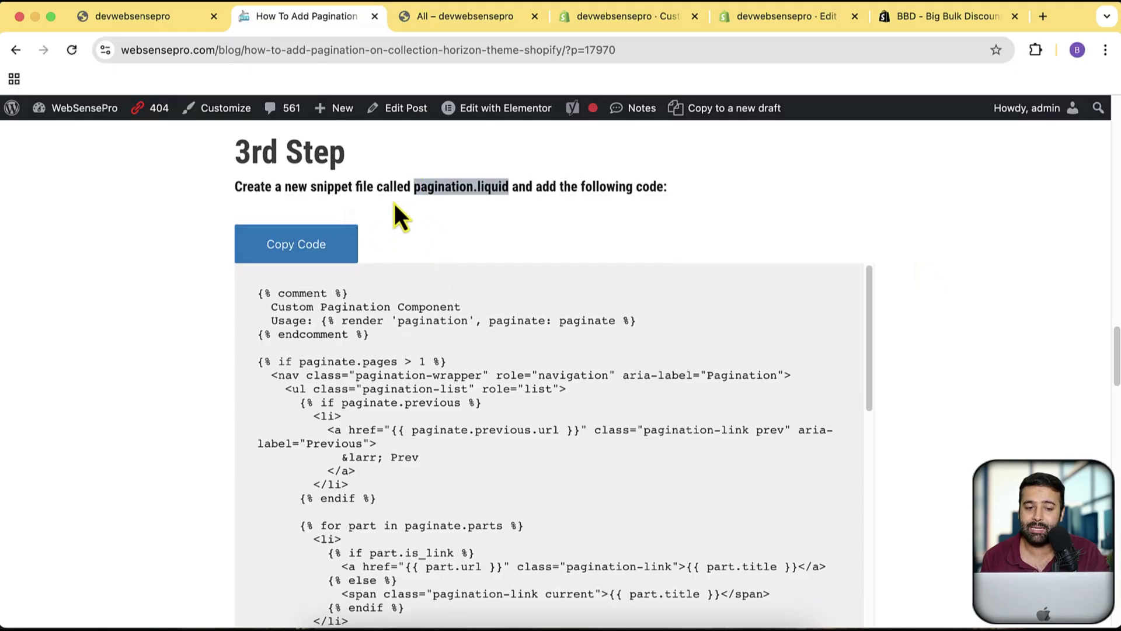
left_click_drag(415, 187, 513, 209)
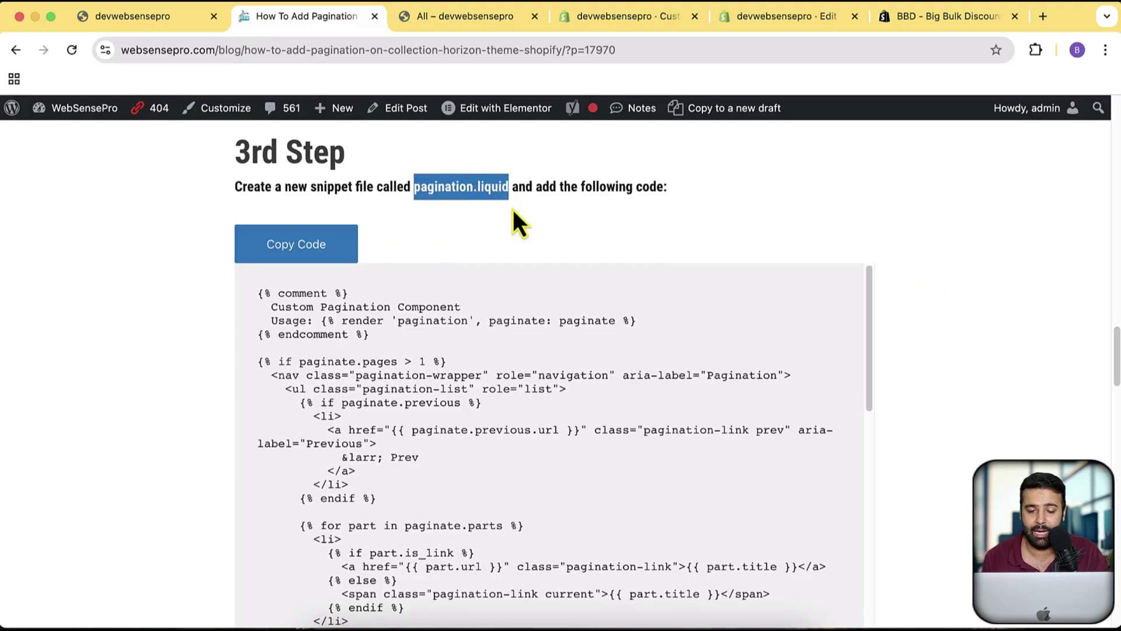
left_click(562, 240)
left_click_drag(413, 188, 511, 193)
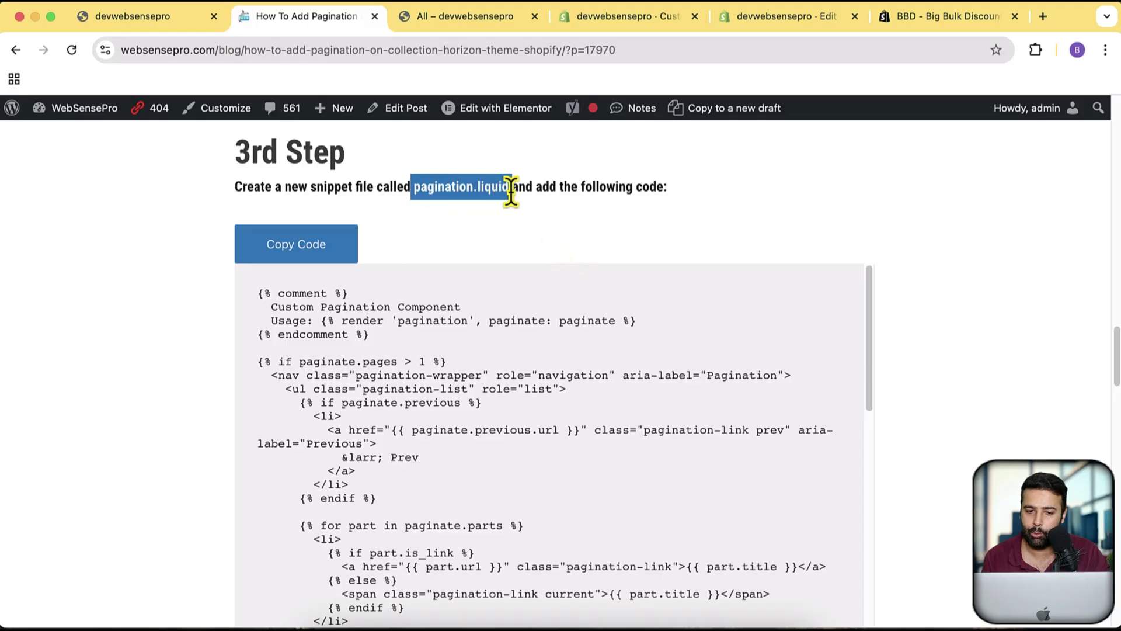
left_click(744, 23)
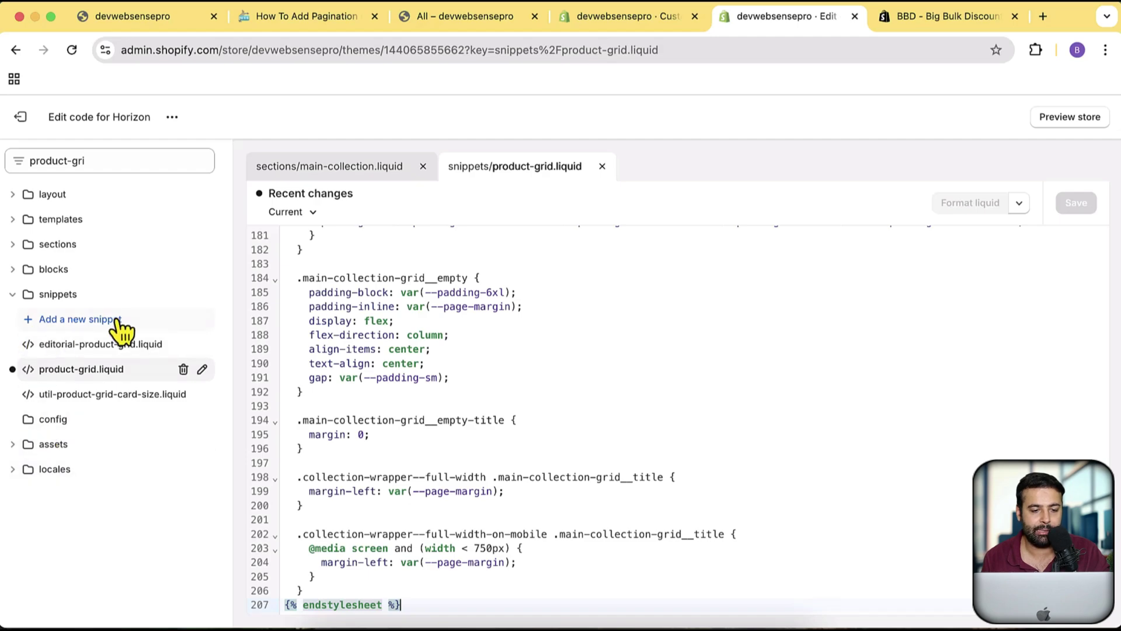
Add a new snippet named 'pagination'.
left_click(157, 327)
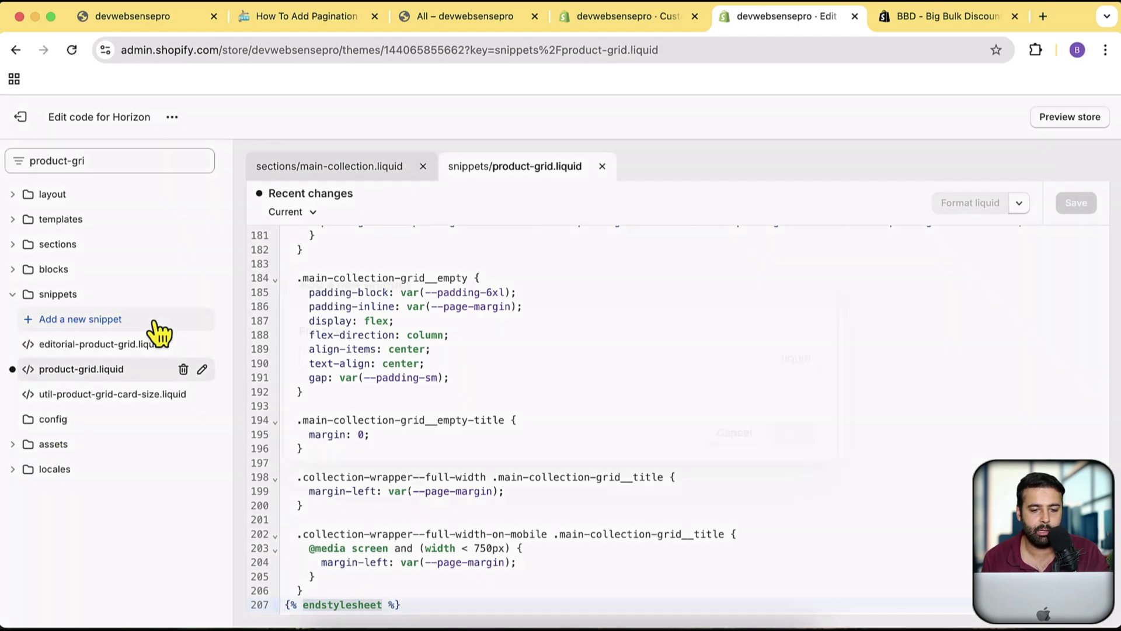
type("pagination")
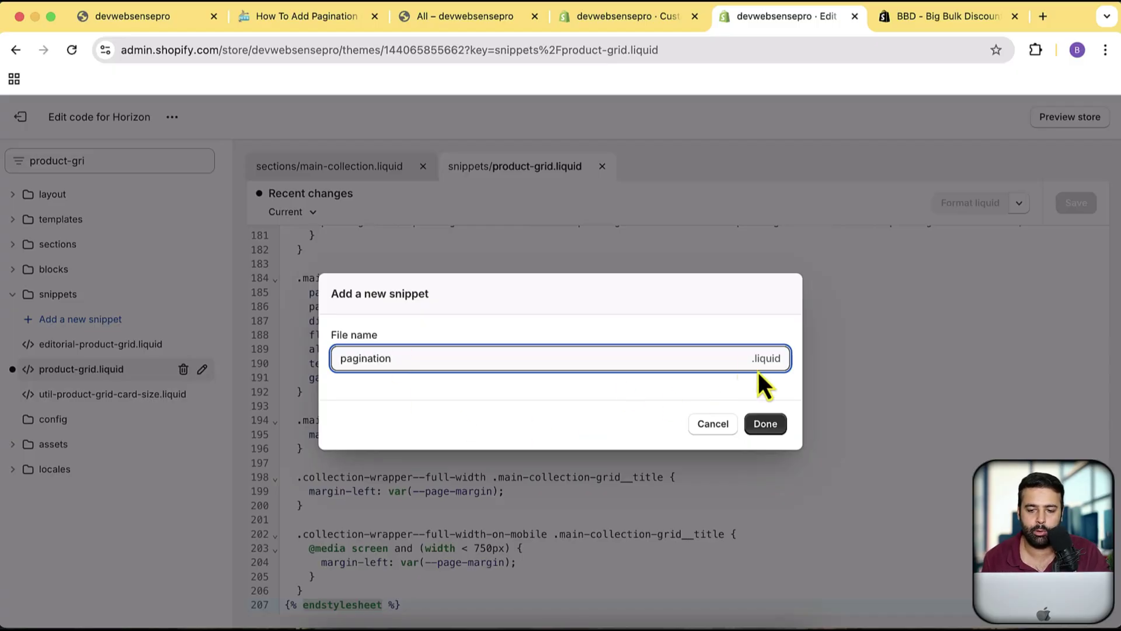
left_click(763, 424)
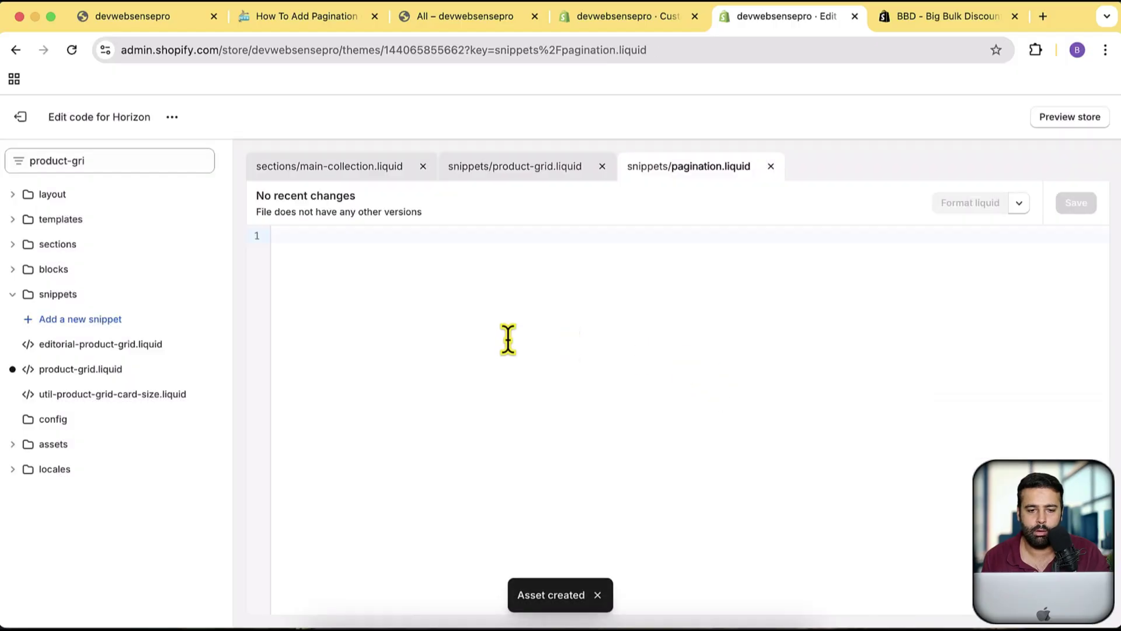
Paste the tutorial's 3rd Step pagination code into pagination.liquid and save it.
left_click(298, 20)
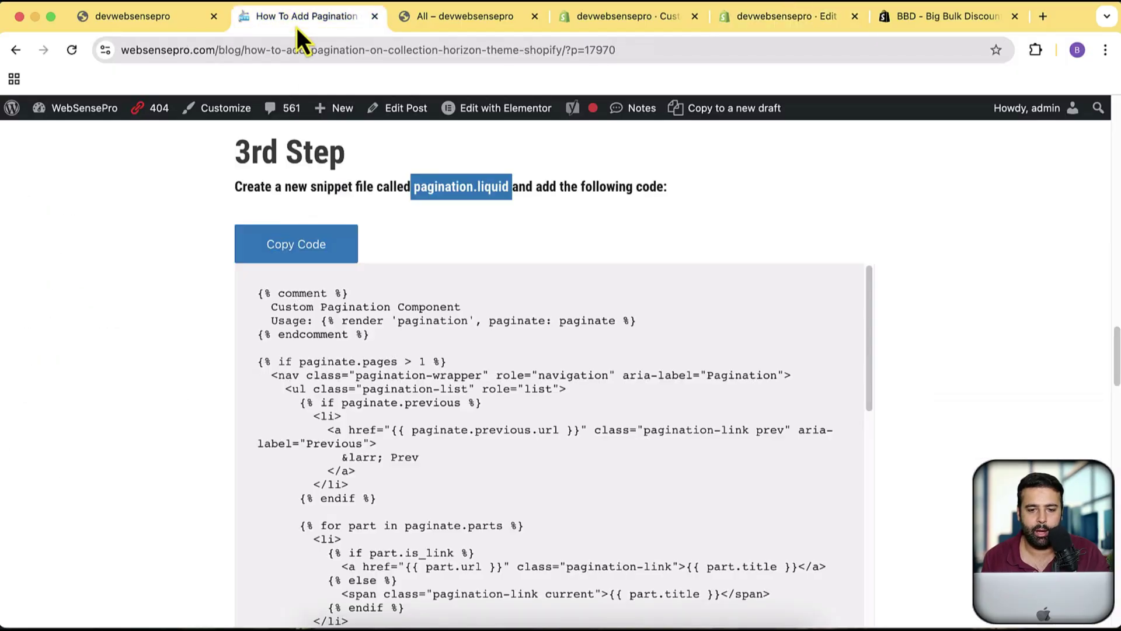
left_click(322, 257)
left_click(786, 18)
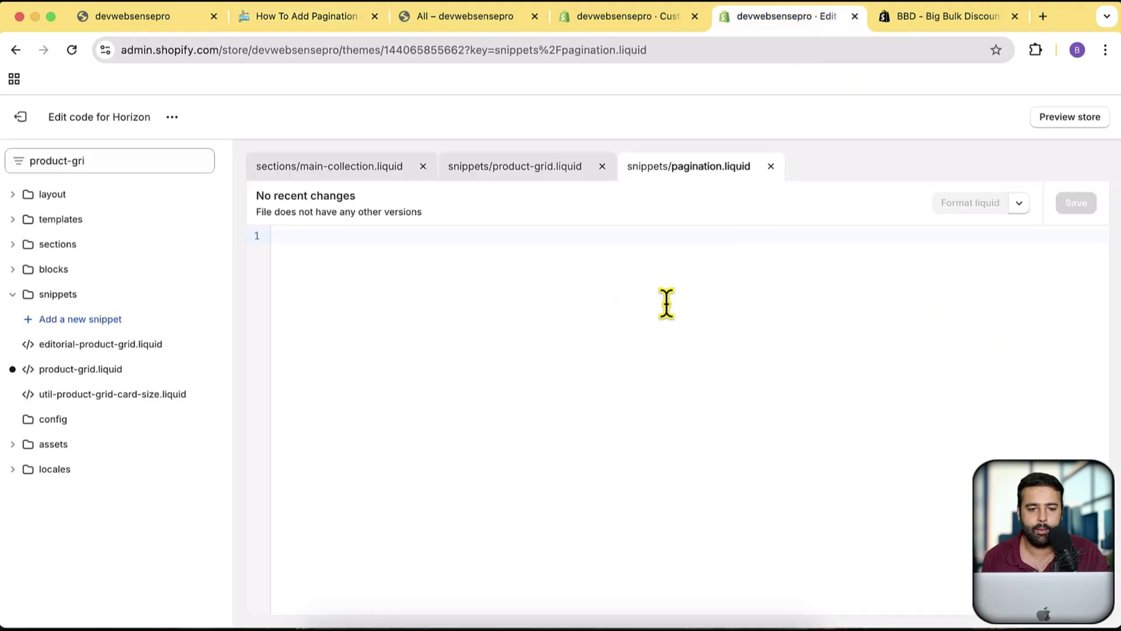
key("super+v")
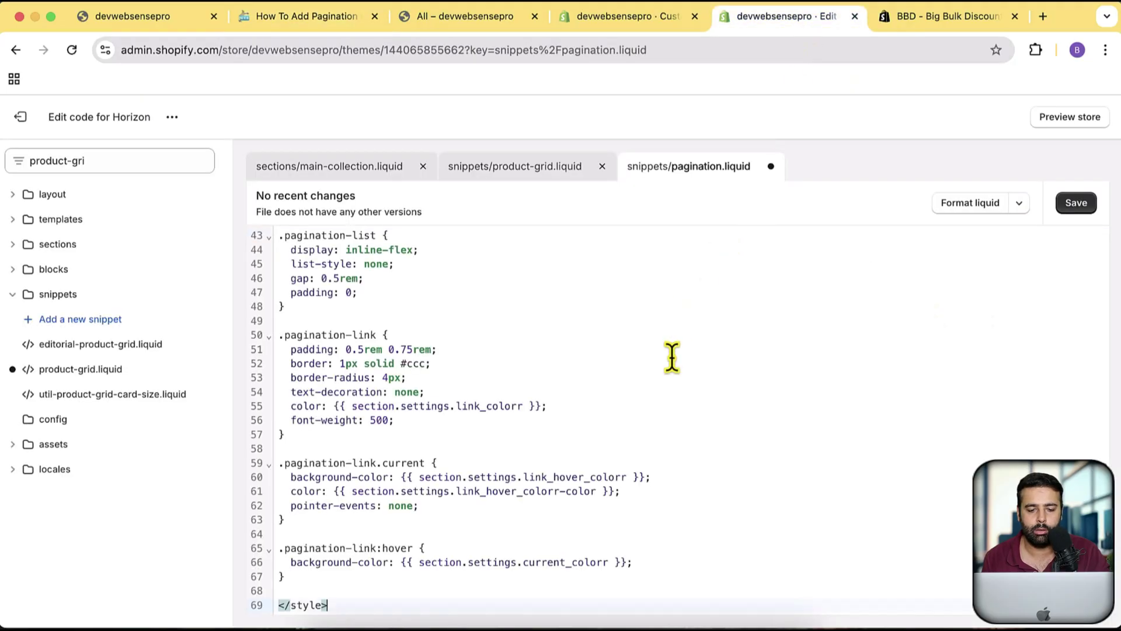
left_click(1081, 204)
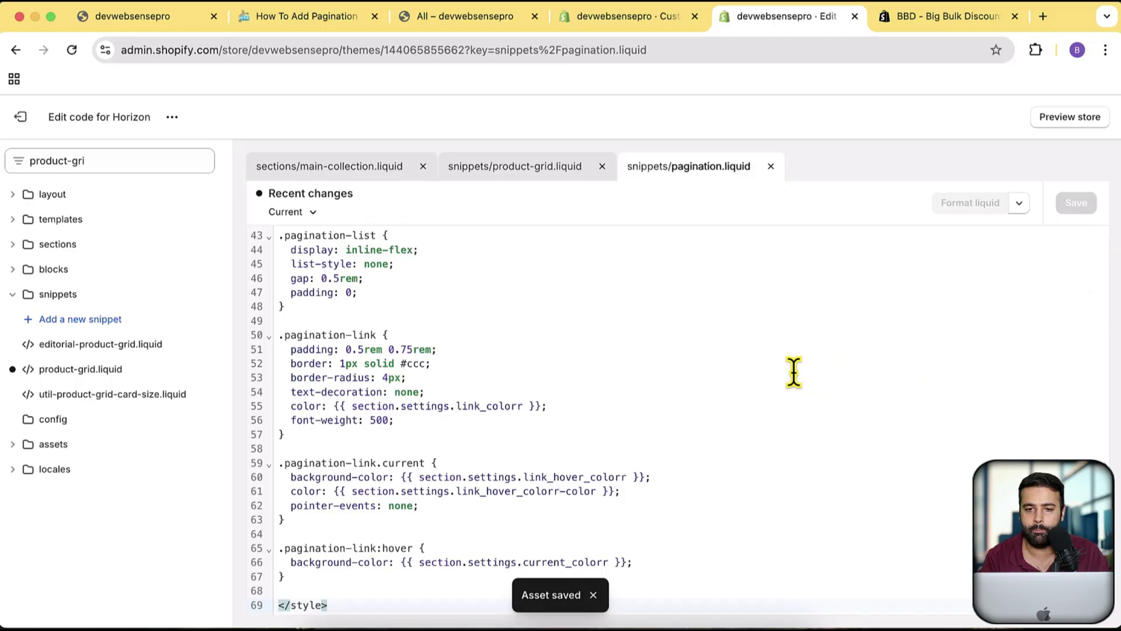
Open the Collection section in the theme customizer and scroll to its Pagination Settings.
left_click(642, 29)
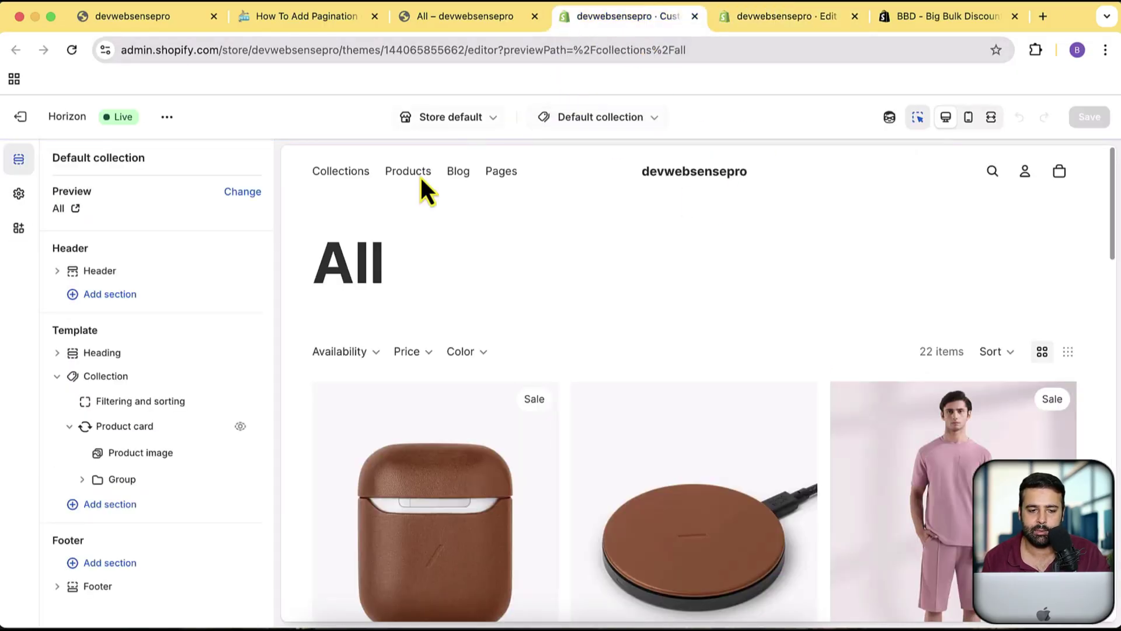
left_click(116, 378)
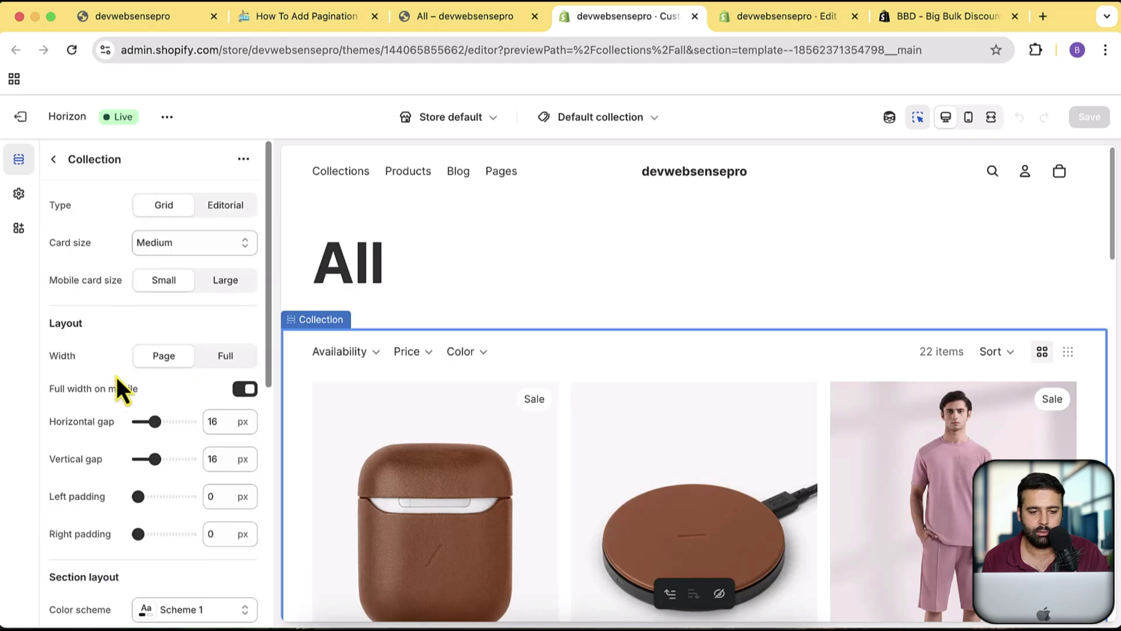
scroll(167, 252, "down", 6)
scroll(167, 254, "down", 3)
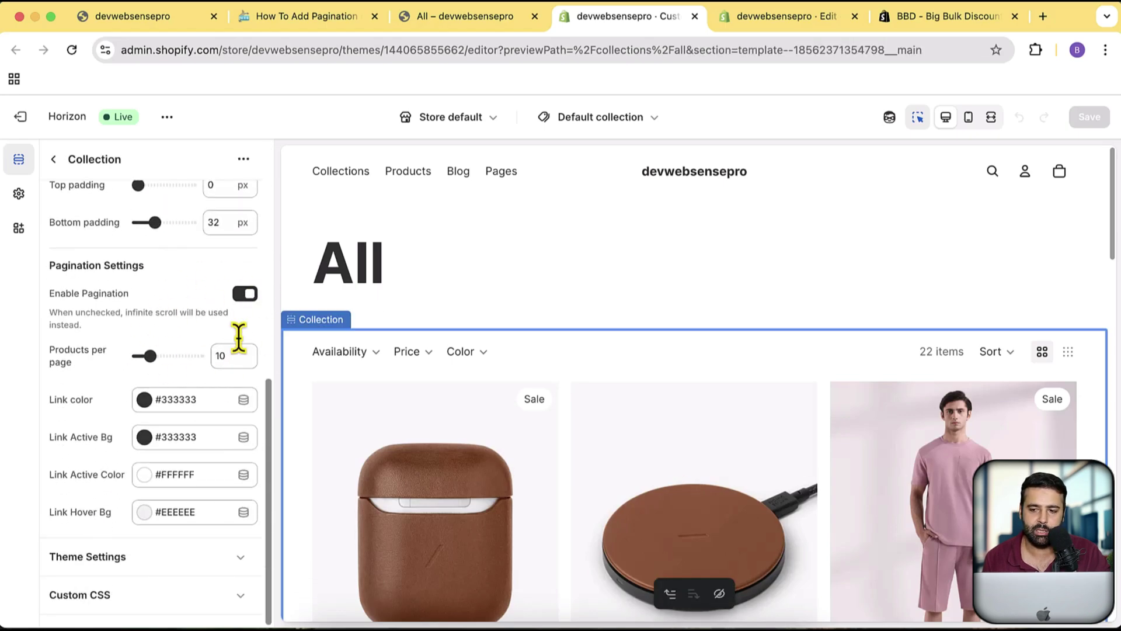
left_click(446, 17)
Reload the All collection storefront page until the new pagination appears below the grid.
scroll(991, 176, "down", 10)
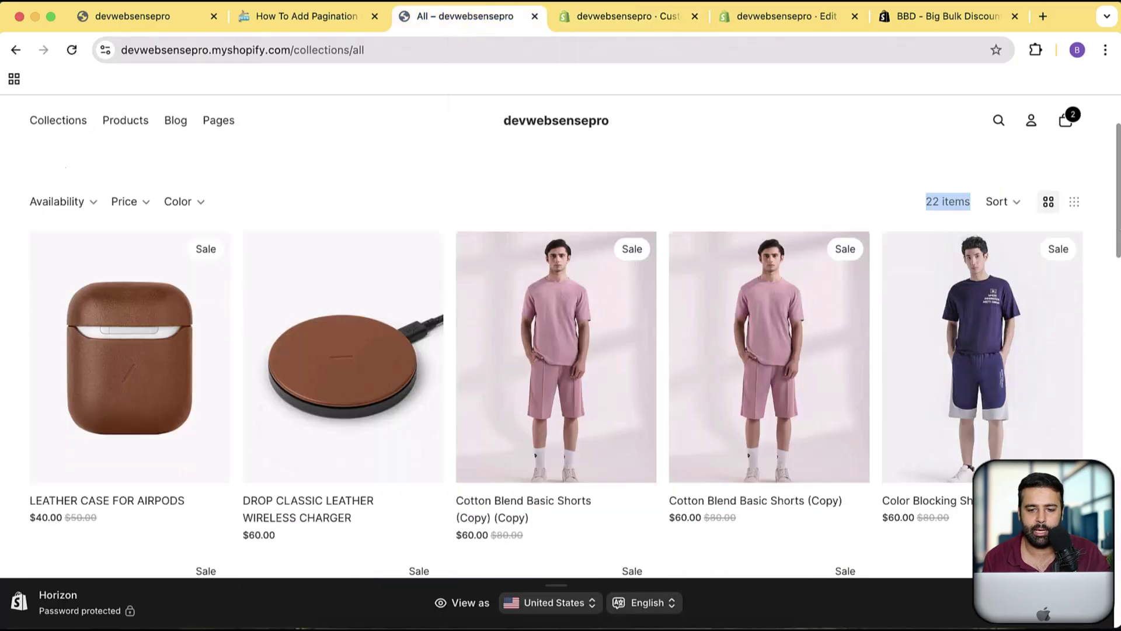
scroll(1073, 216, "down", 5)
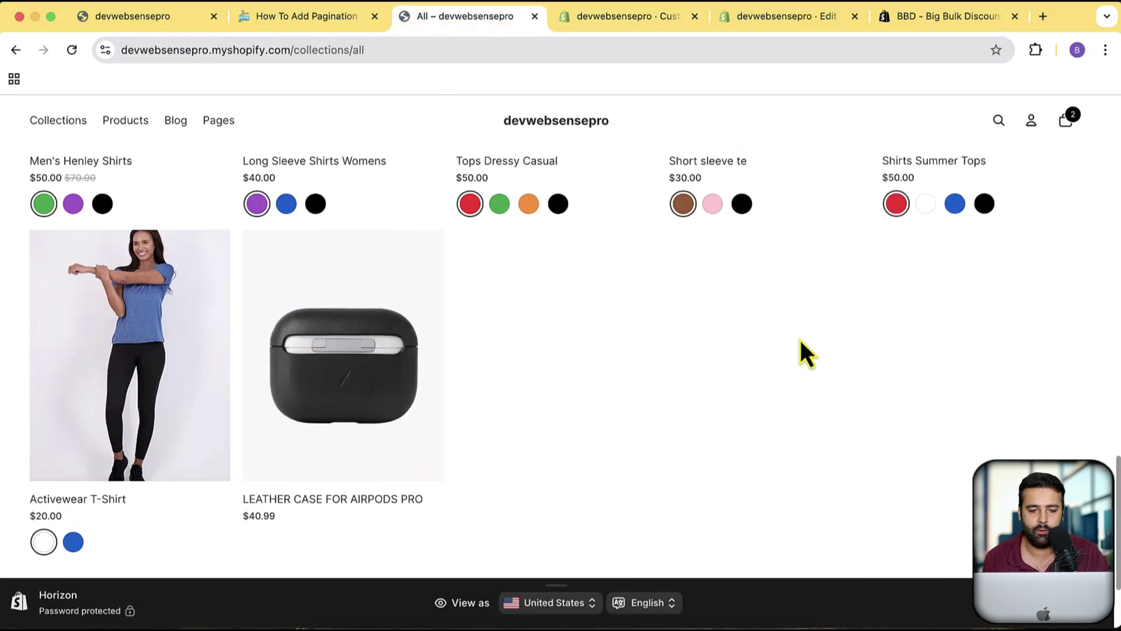
scroll(613, 397, "down", 2)
scroll(584, 373, "up", 15)
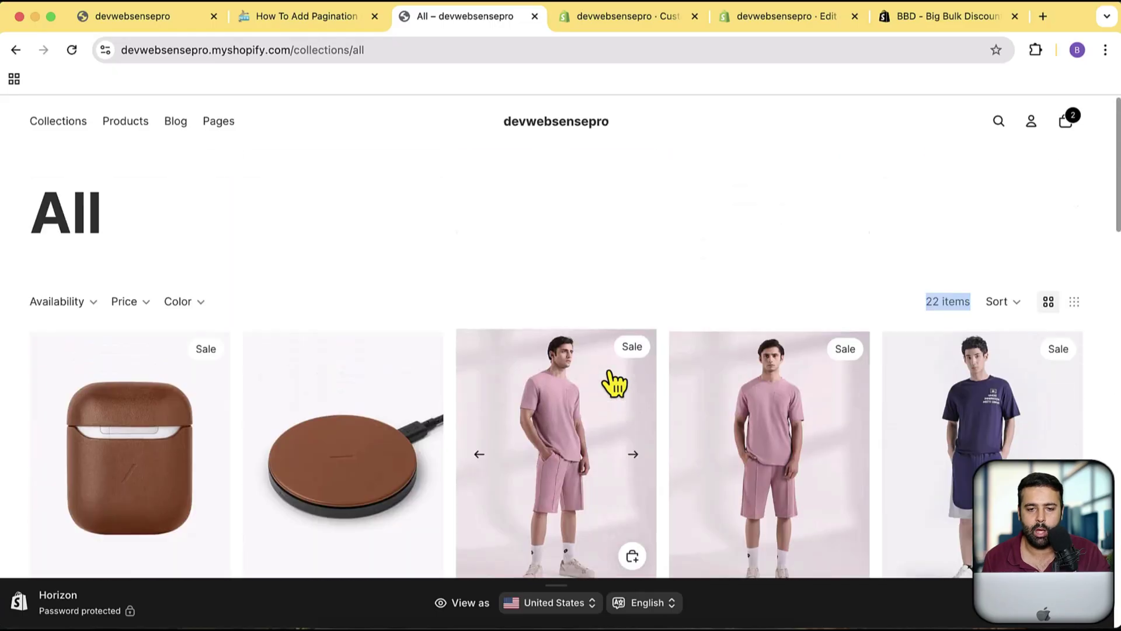
key("super+r")
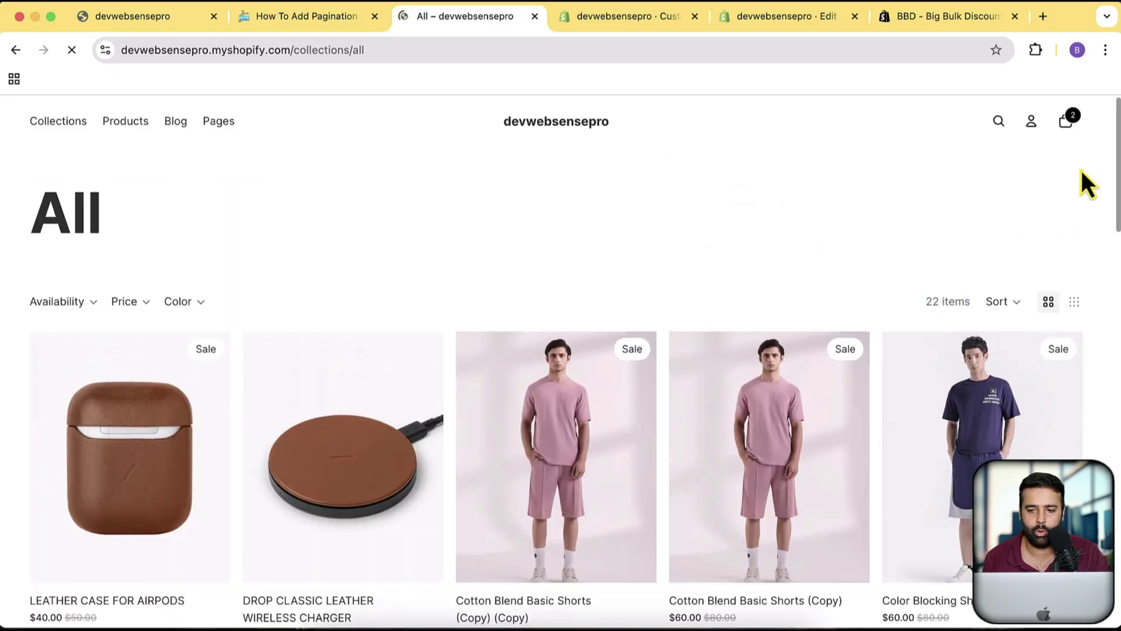
scroll(1082, 176, "down", 10)
scroll(1066, 222, "up", 4)
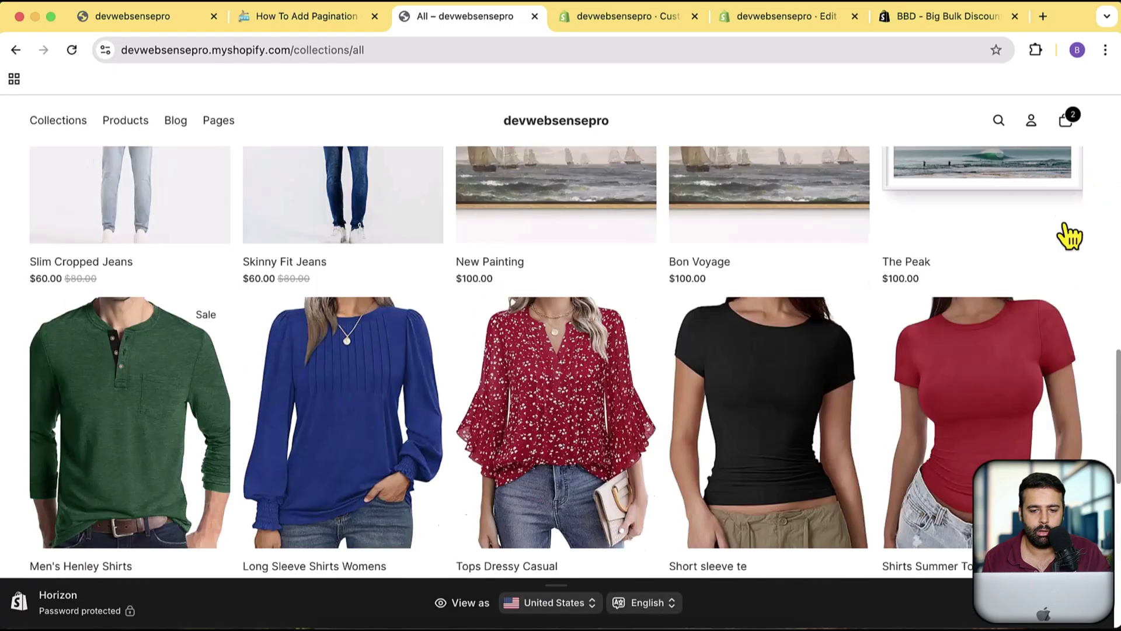
scroll(1066, 229, "up", 8)
key("super+r")
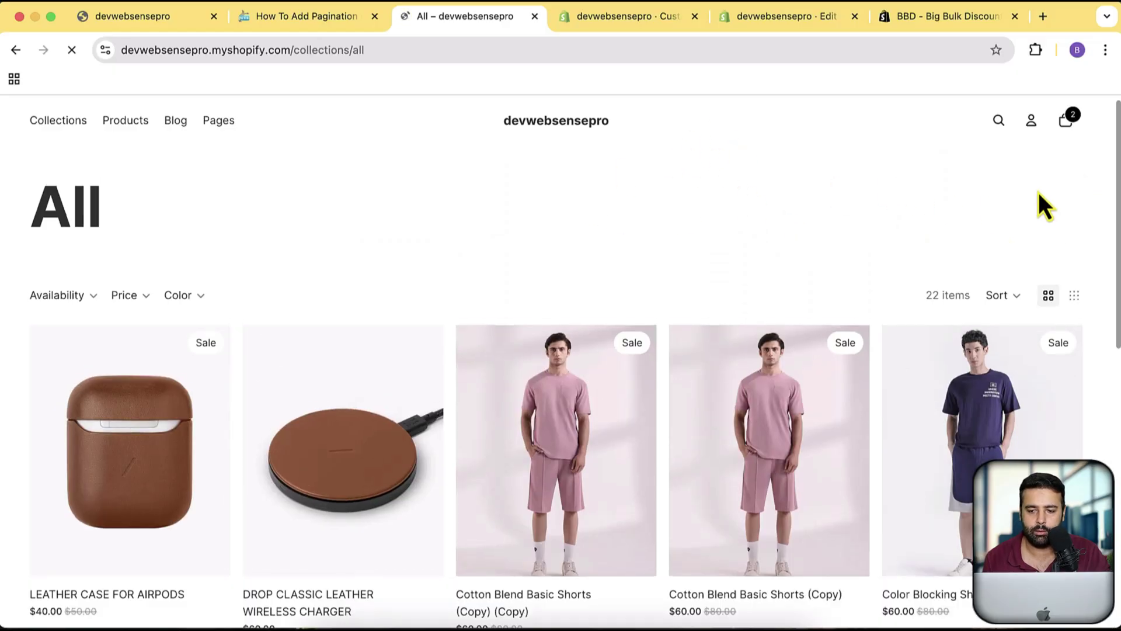
scroll(1052, 234, "down", 10)
scroll(567, 208, "up", 10)
scroll(556, 181, "down", 10)
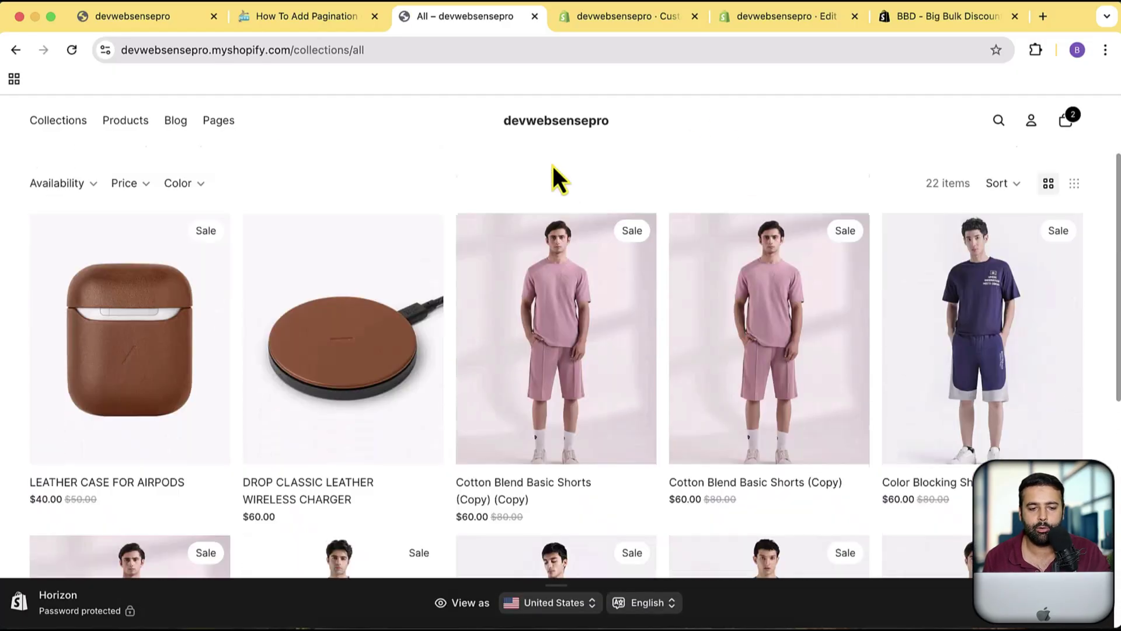
scroll(511, 270, "up", 10)
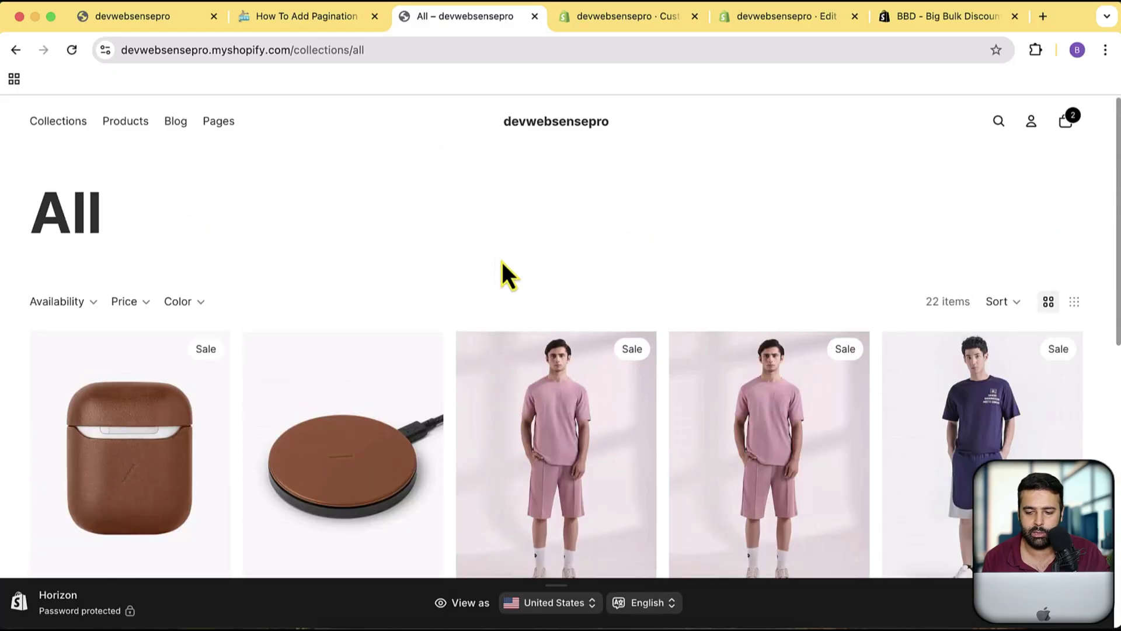
scroll(764, 255, "down", 5)
scroll(763, 255, "down", 5)
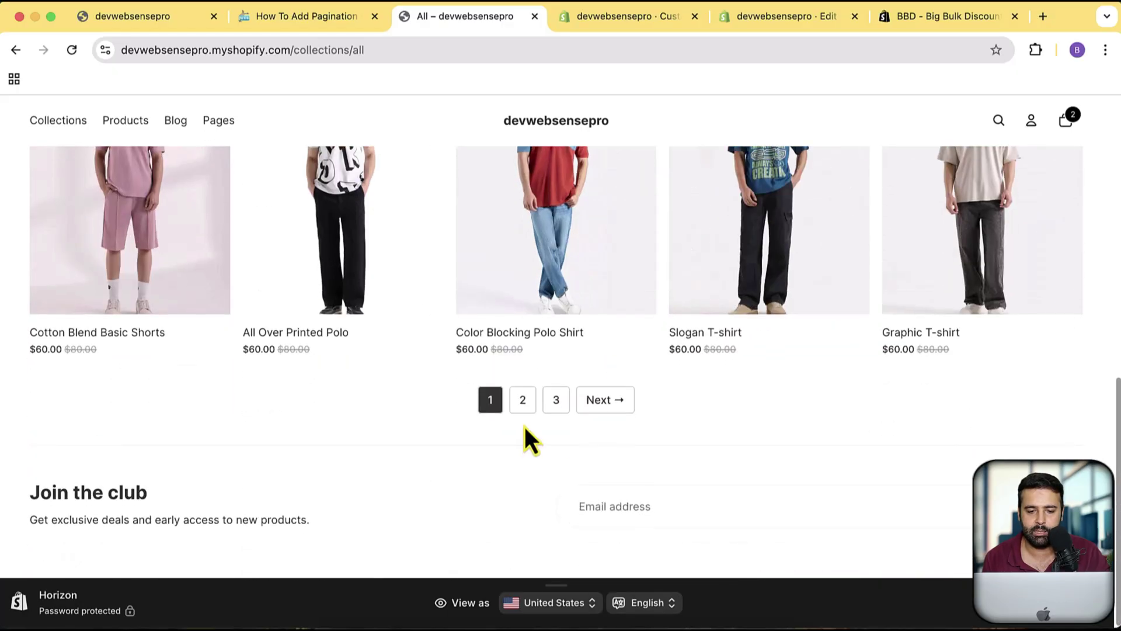
scroll(526, 438, "up", 10)
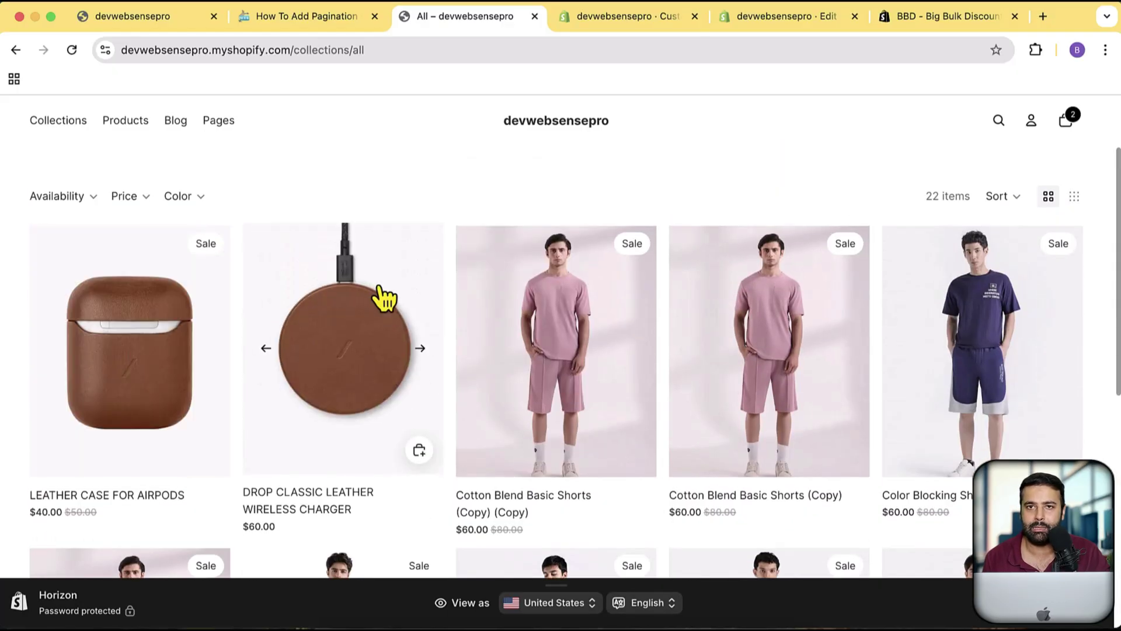
scroll(571, 158, "down", 5)
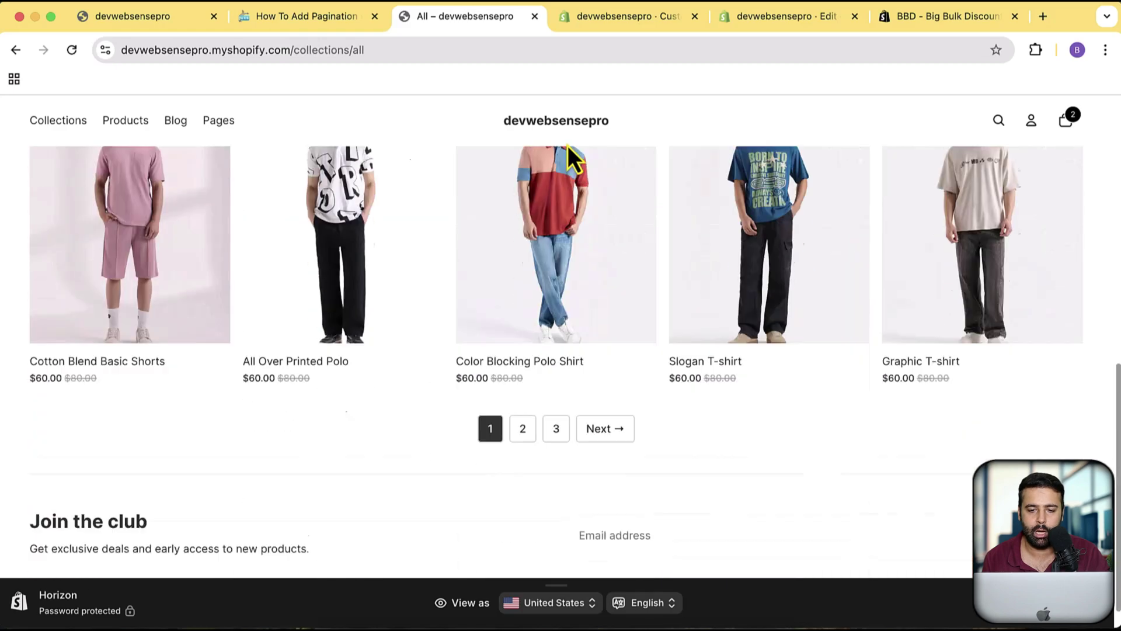
Visit pages 2 and 3 of the collection using the pagination links.
left_click(523, 400)
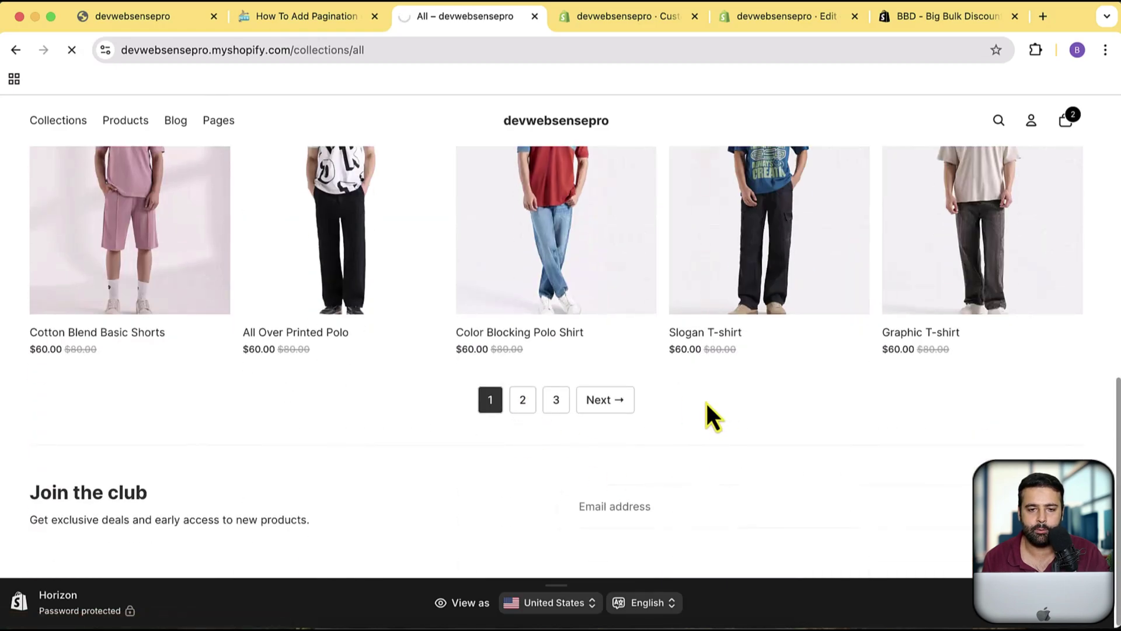
scroll(656, 251, "down", 10)
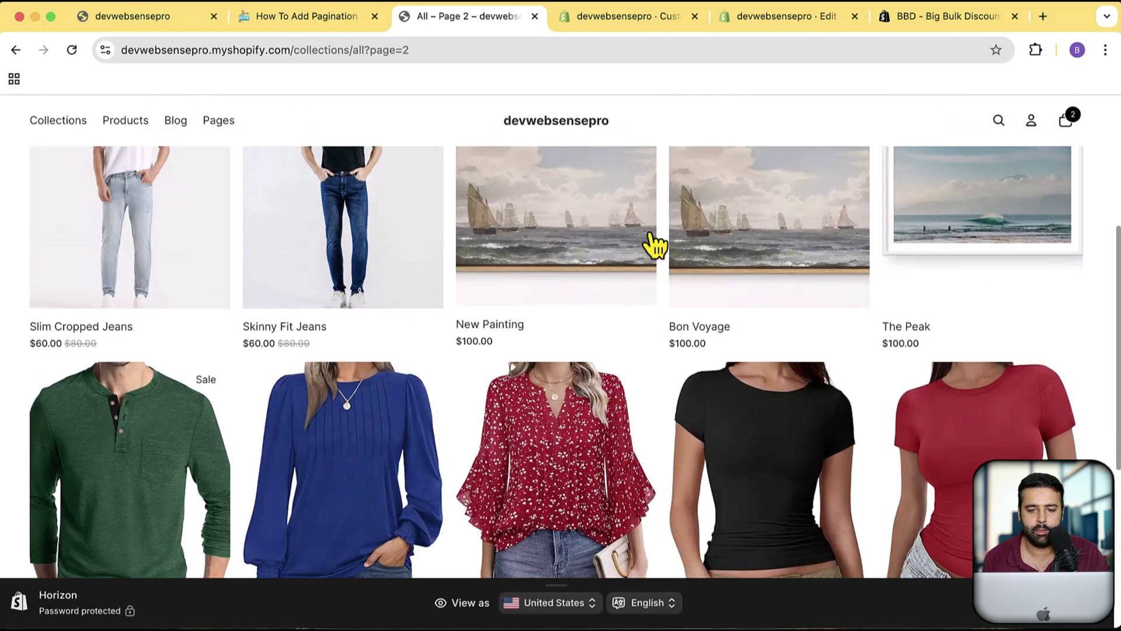
left_click(587, 401)
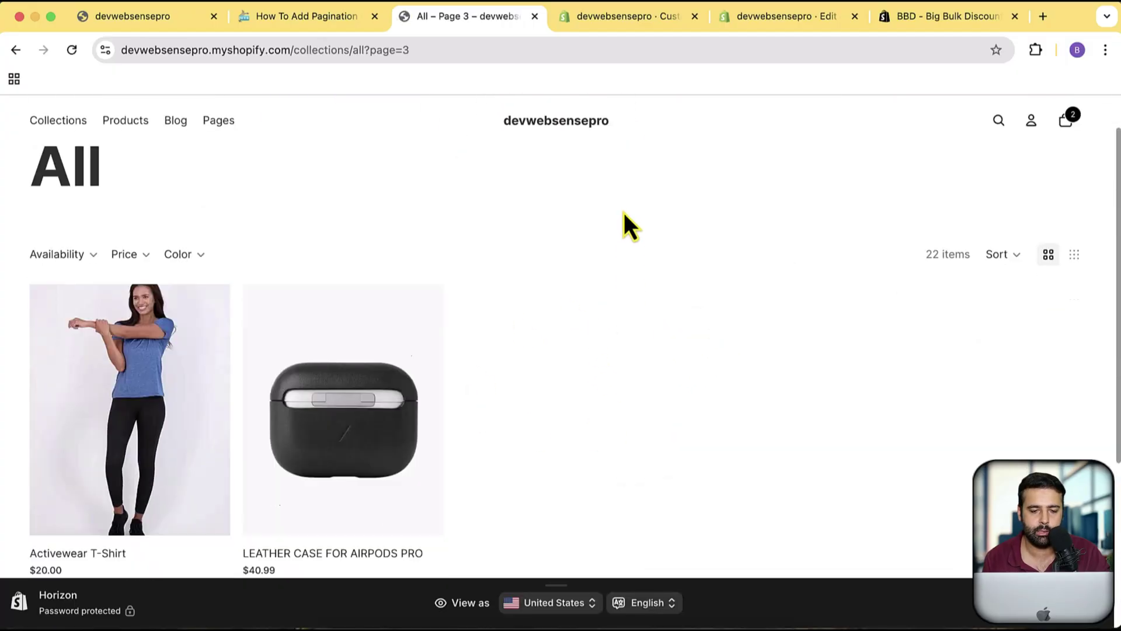
scroll(623, 218, "down", 5)
scroll(679, 279, "up", 3)
scroll(680, 282, "down", 1)
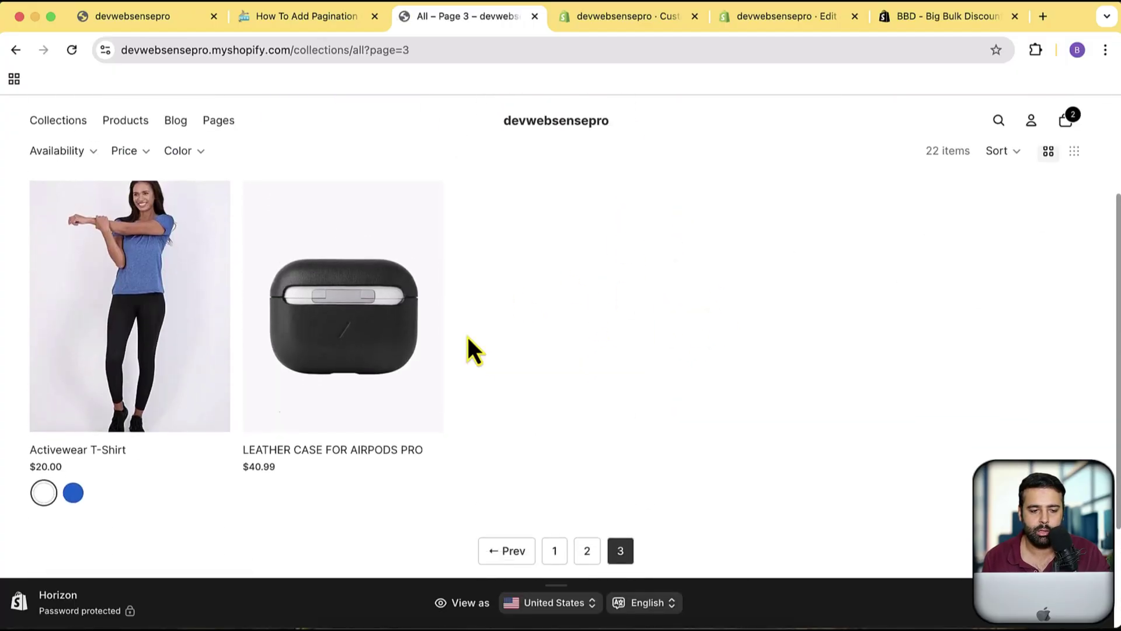
Switch the Activewear T-Shirt to blue and back to white, then return to page 1.
left_click(73, 492)
left_click(44, 490)
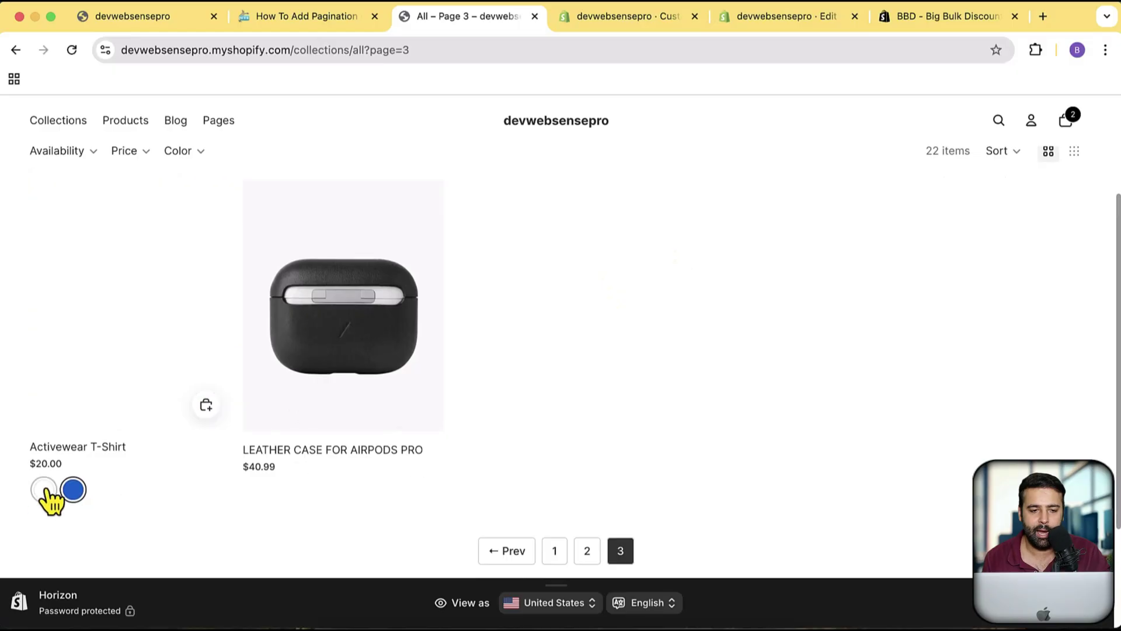
scroll(684, 305, "down", 1)
scroll(684, 305, "down", 2)
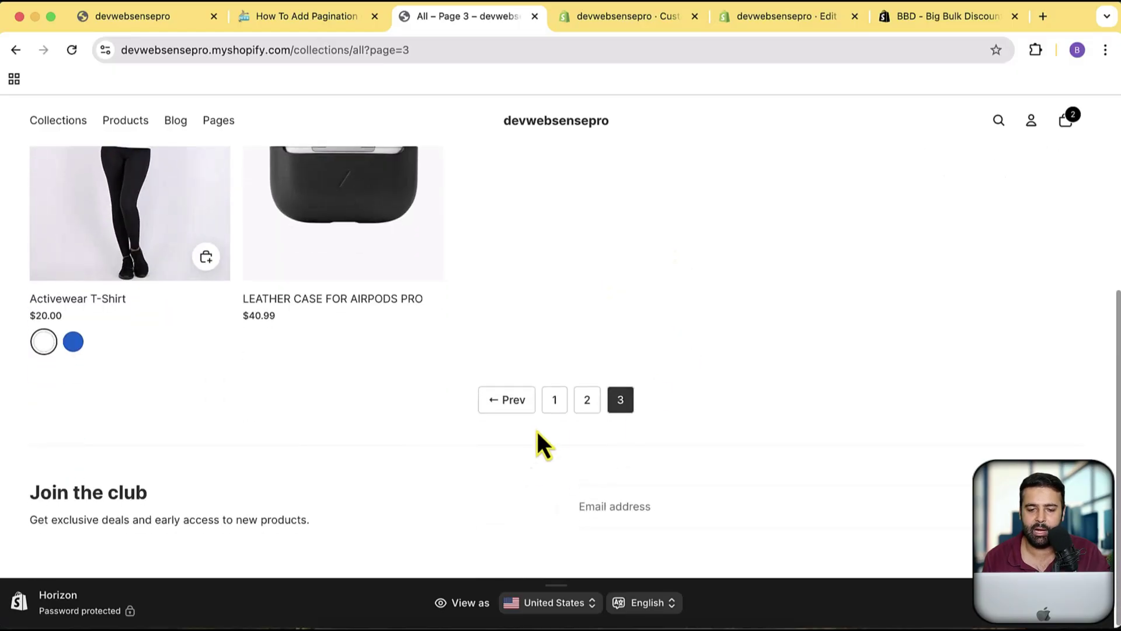
left_click(555, 400)
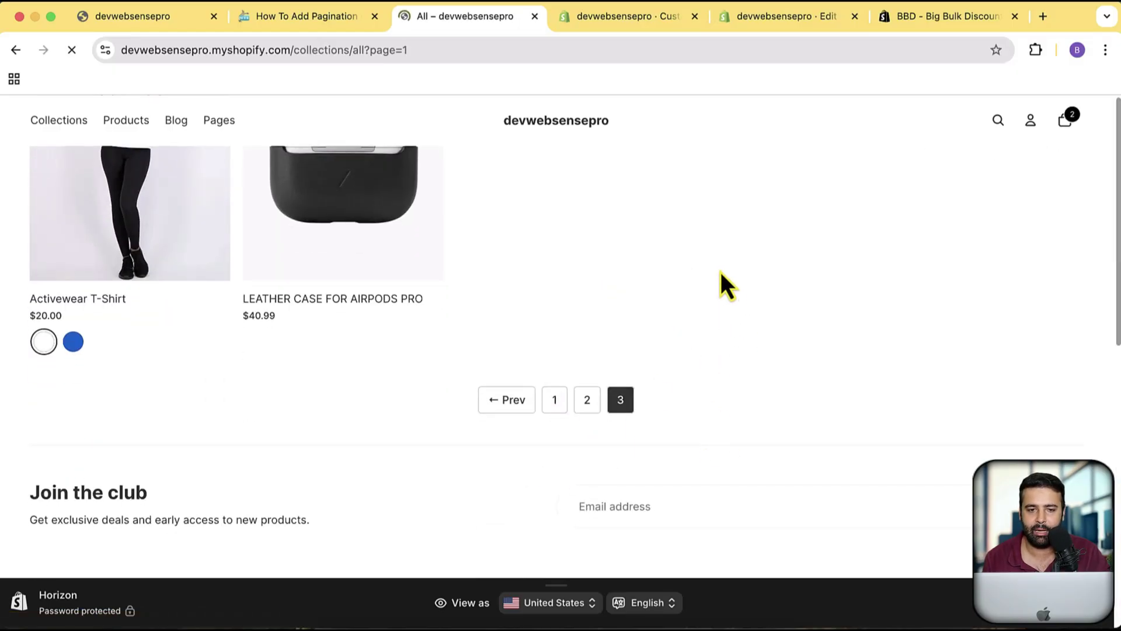
scroll(1097, 264, "down", 7)
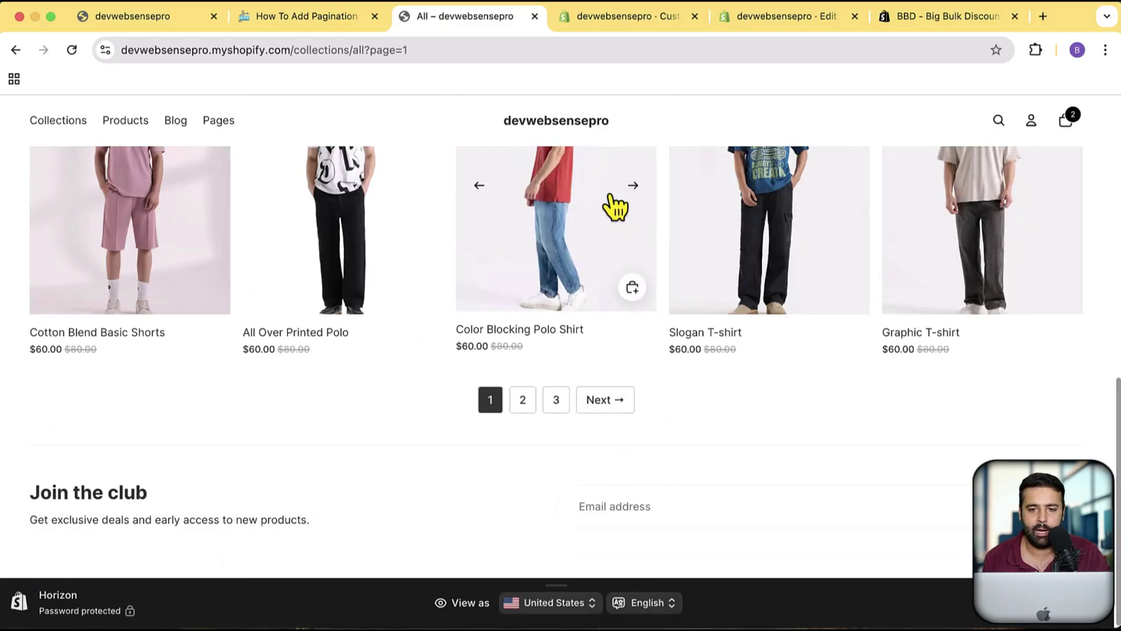
Change Products per page from 10 to 15 and save the theme.
left_click(619, 21)
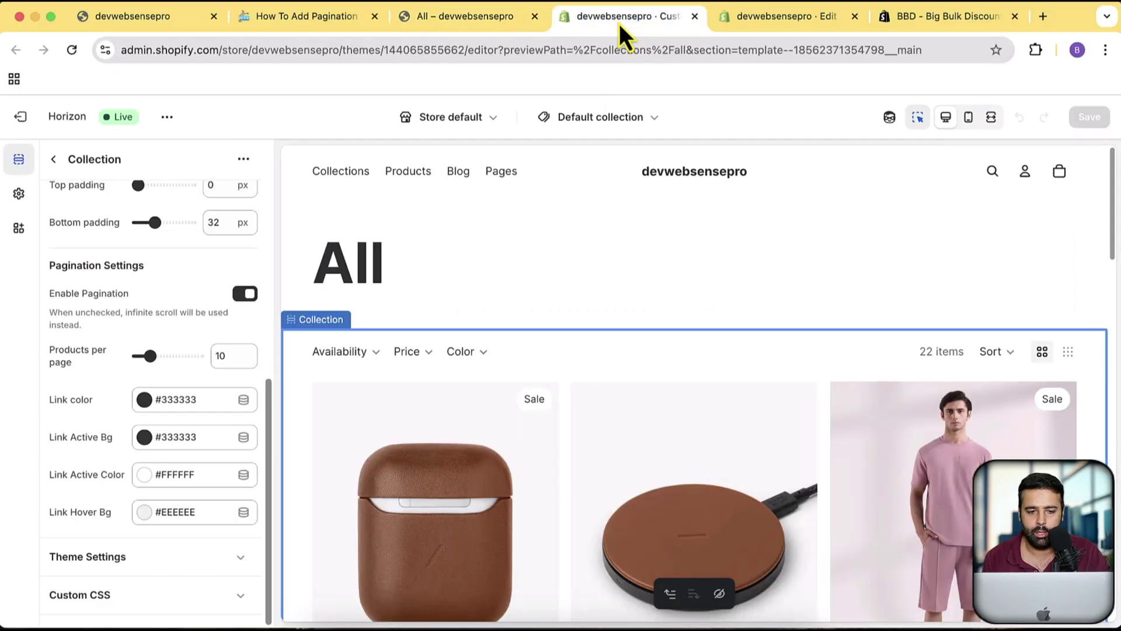
double_click(217, 355)
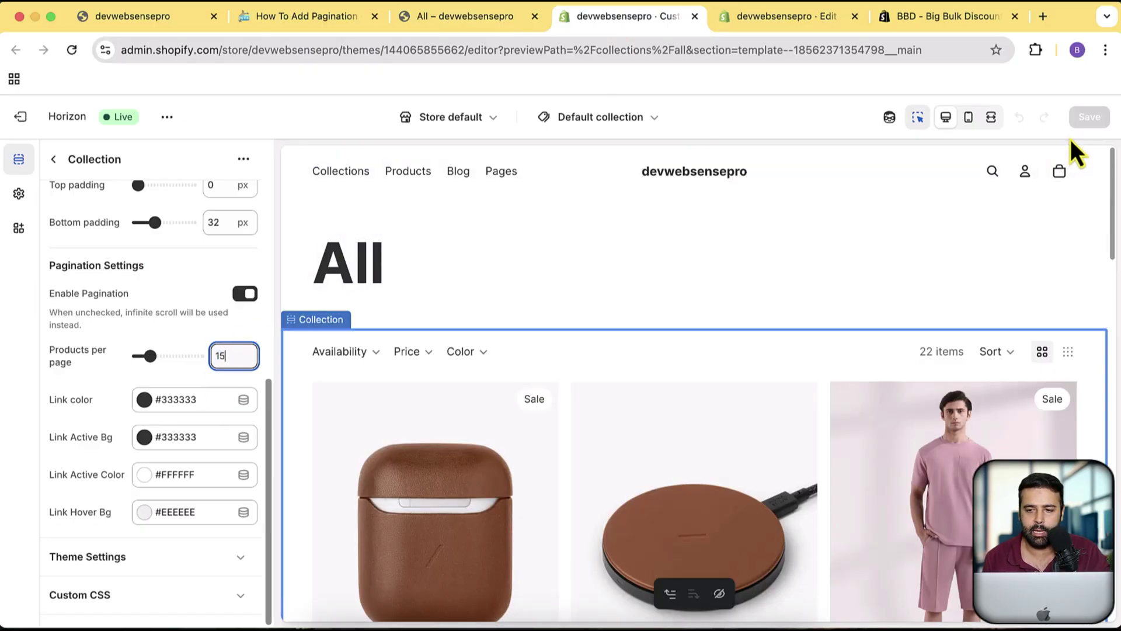
left_click(1085, 123)
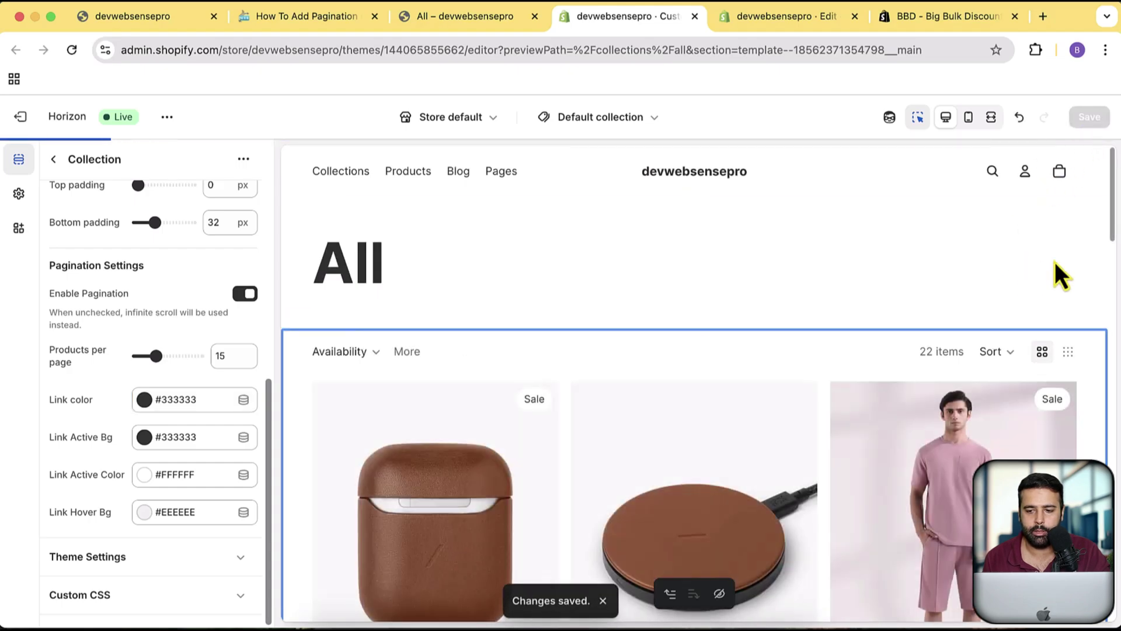
scroll(1069, 233, "down", 7)
scroll(1075, 216, "down", 15)
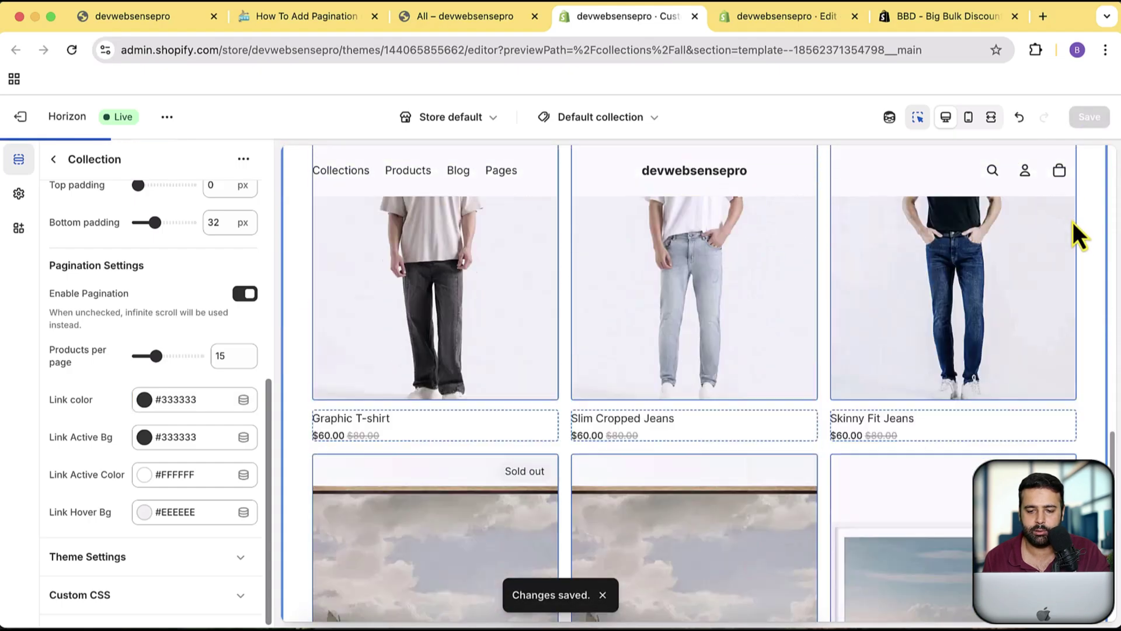
scroll(1072, 222, "down", 2)
scroll(624, 293, "up", 6)
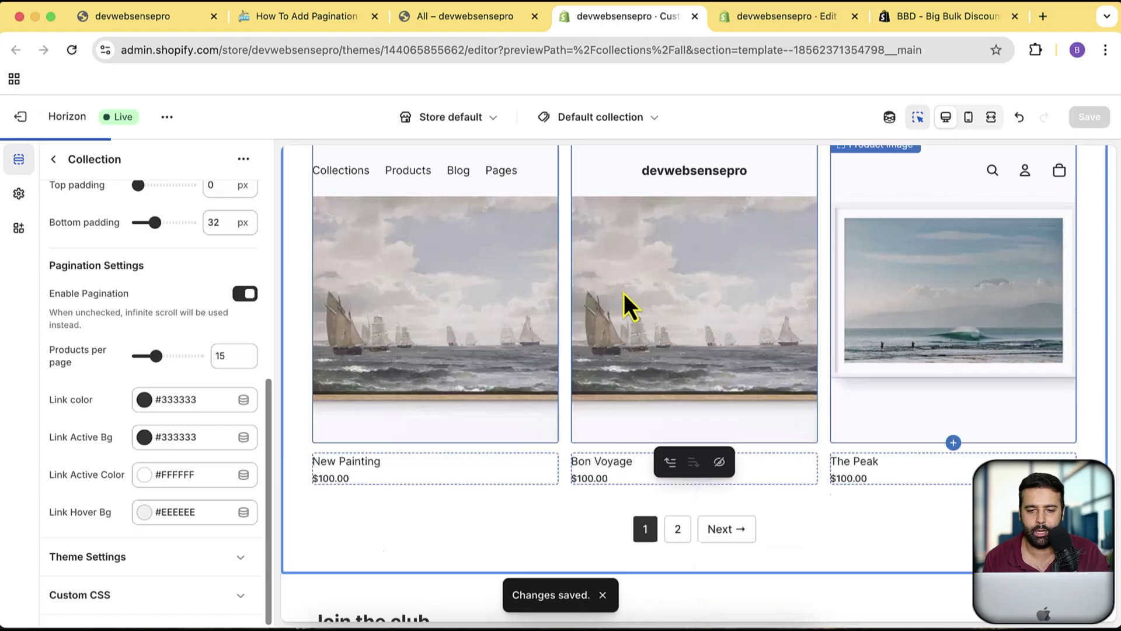
scroll(624, 294, "up", 5)
scroll(624, 301, "down", 15)
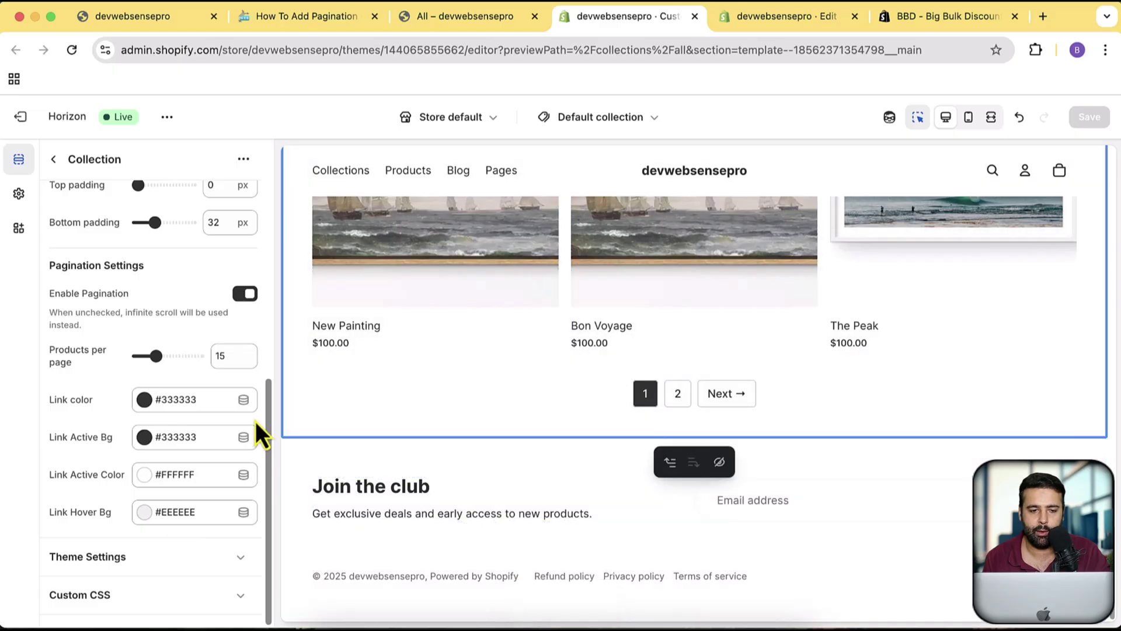
Turn Enable Pagination off to preview infinite scroll, then turn it back on.
left_click(245, 294)
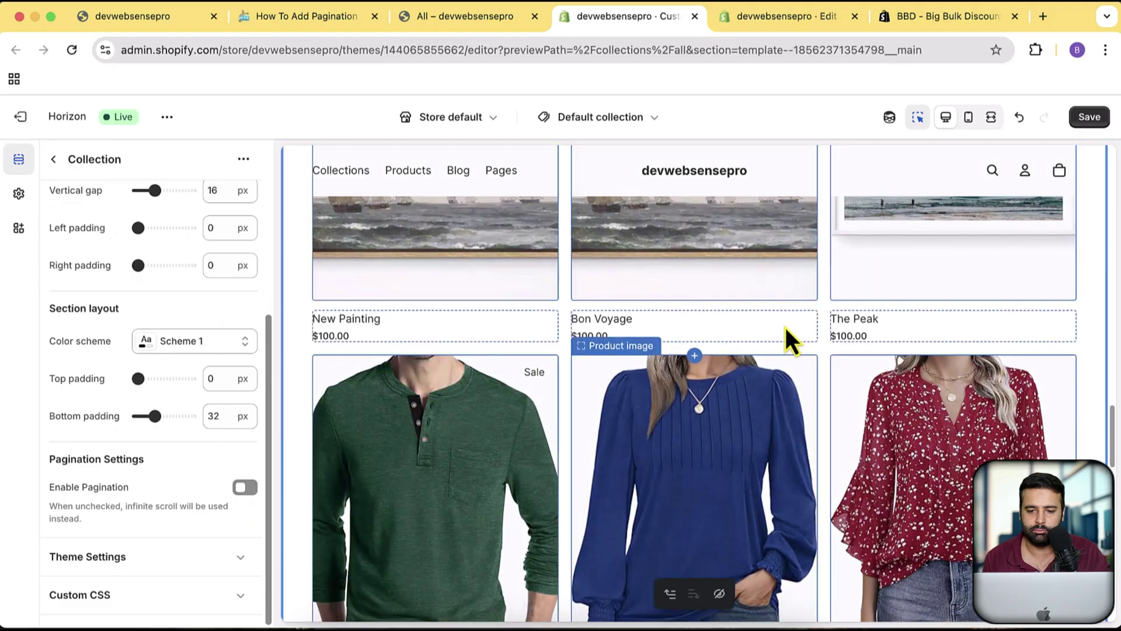
scroll(818, 380, "down", 5)
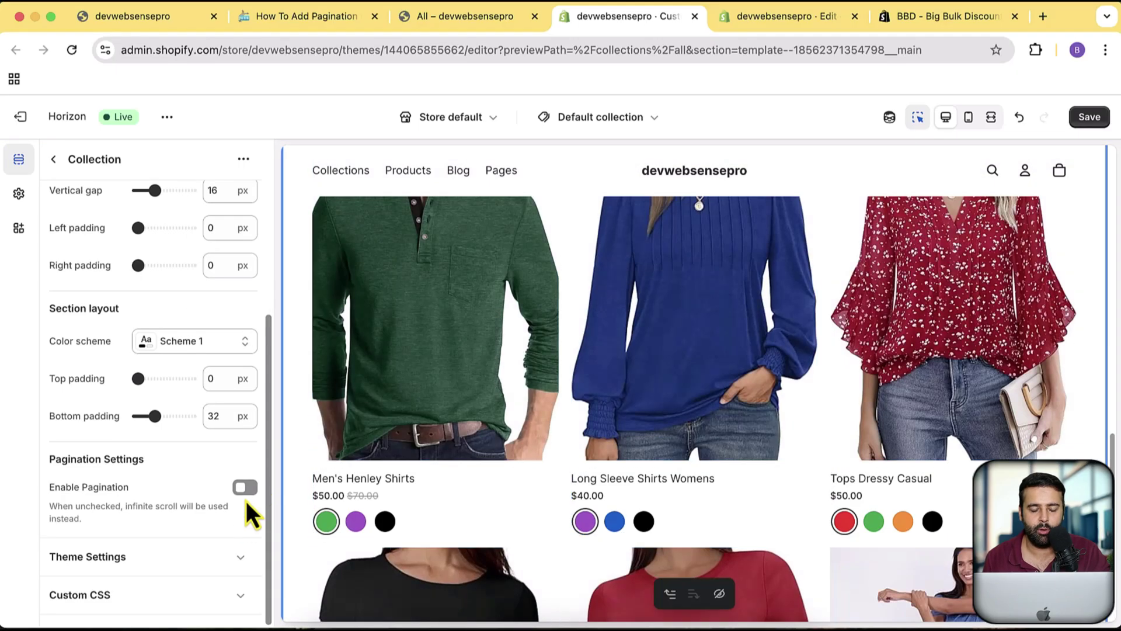
left_click(245, 488)
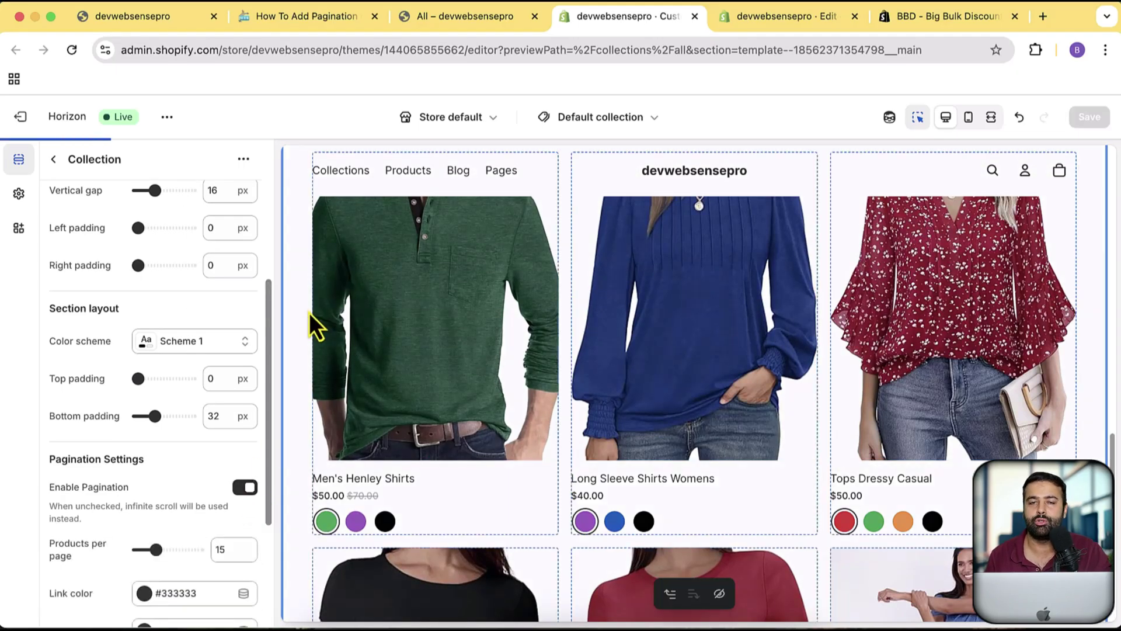